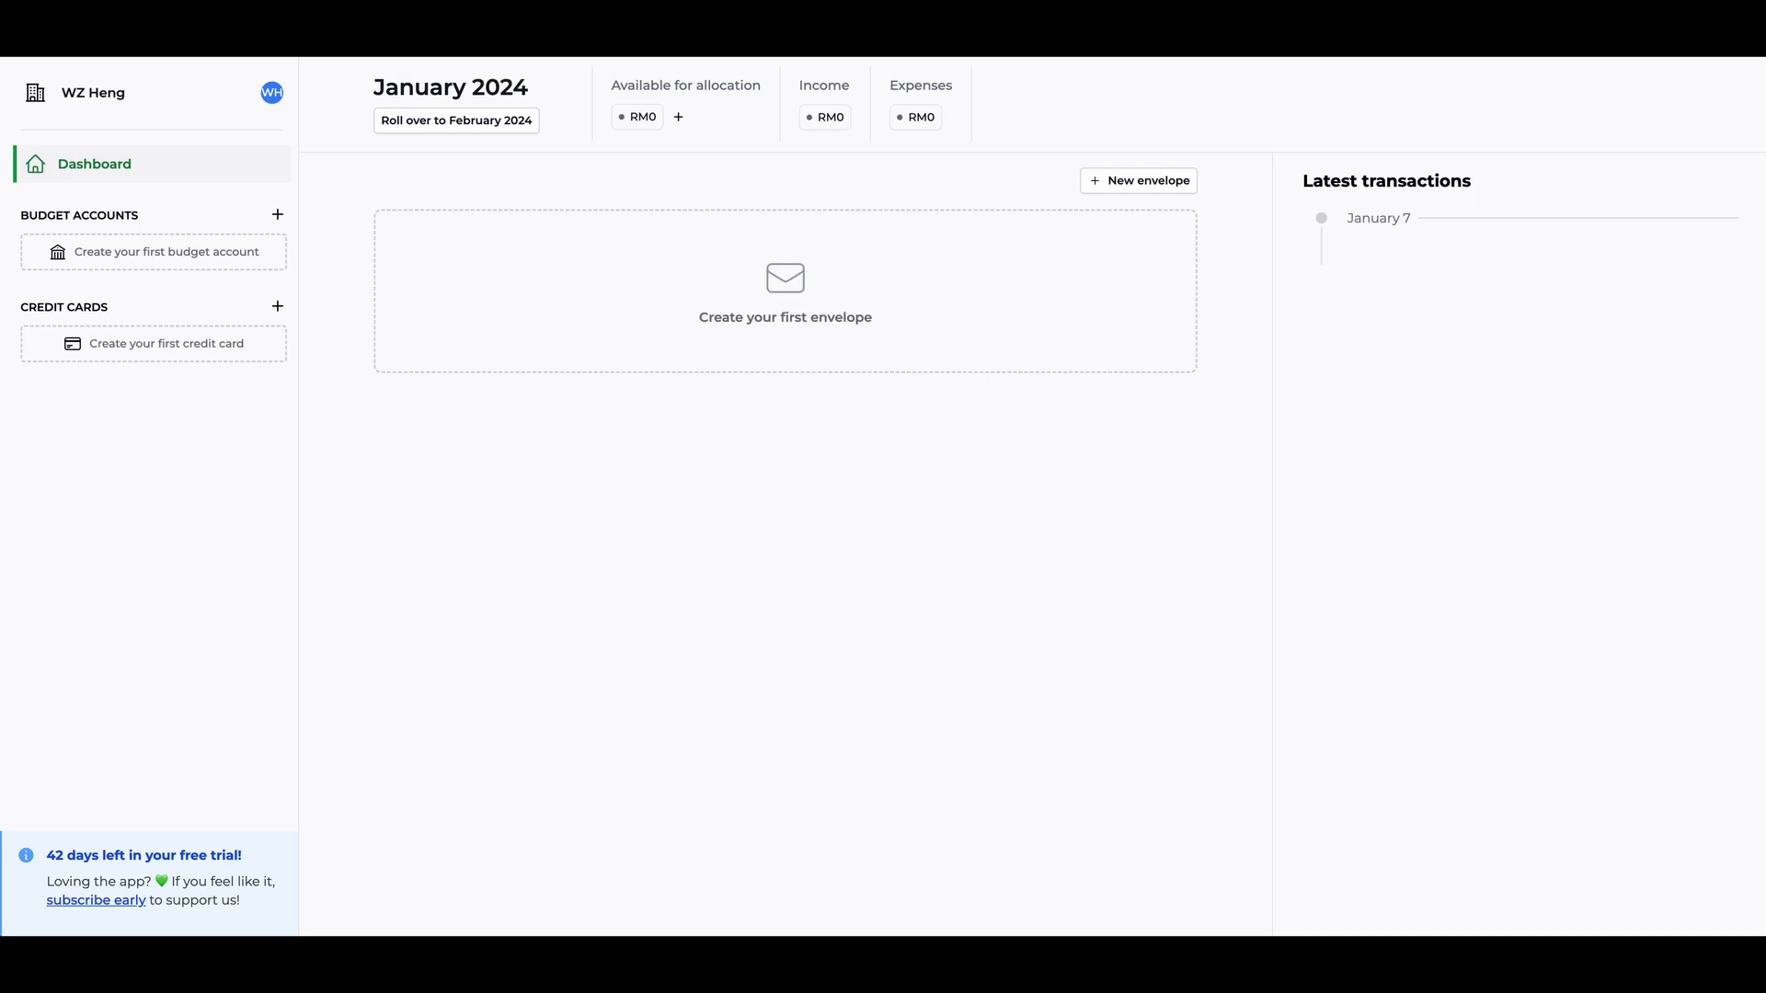
- Create a budget account named "Maybank" with a balance of RM 3850
drag(2, 508, 879, 270)
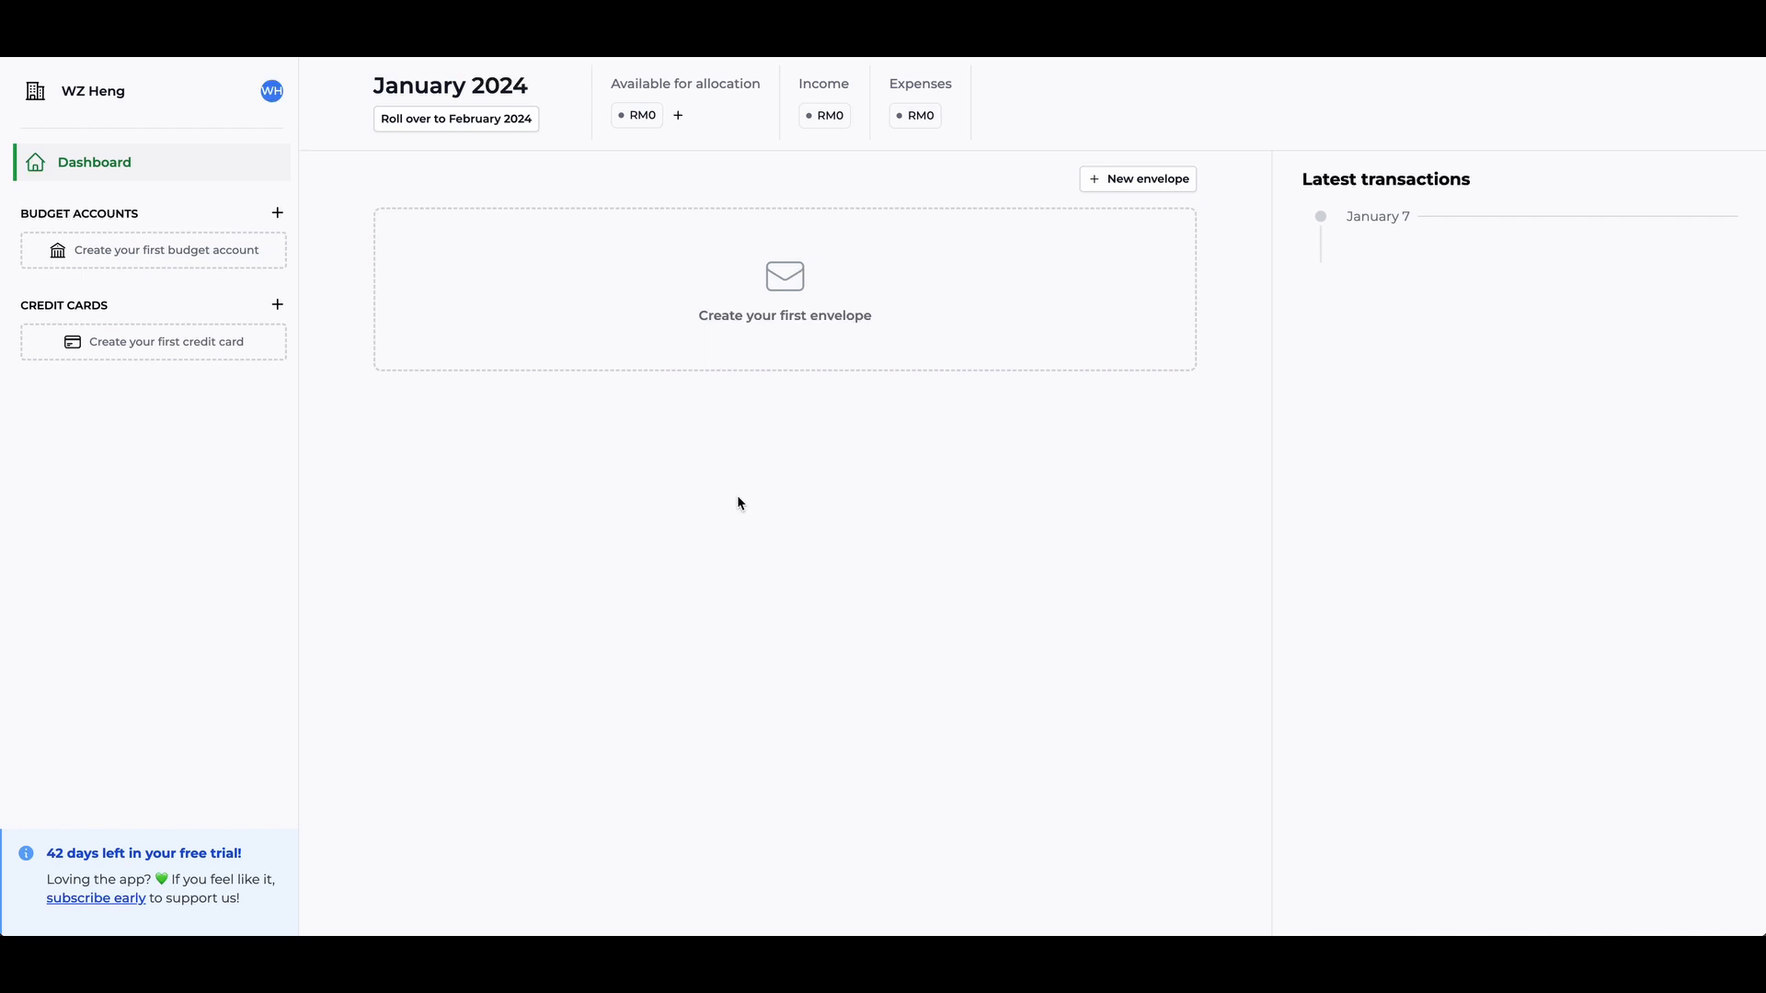
click(232, 266)
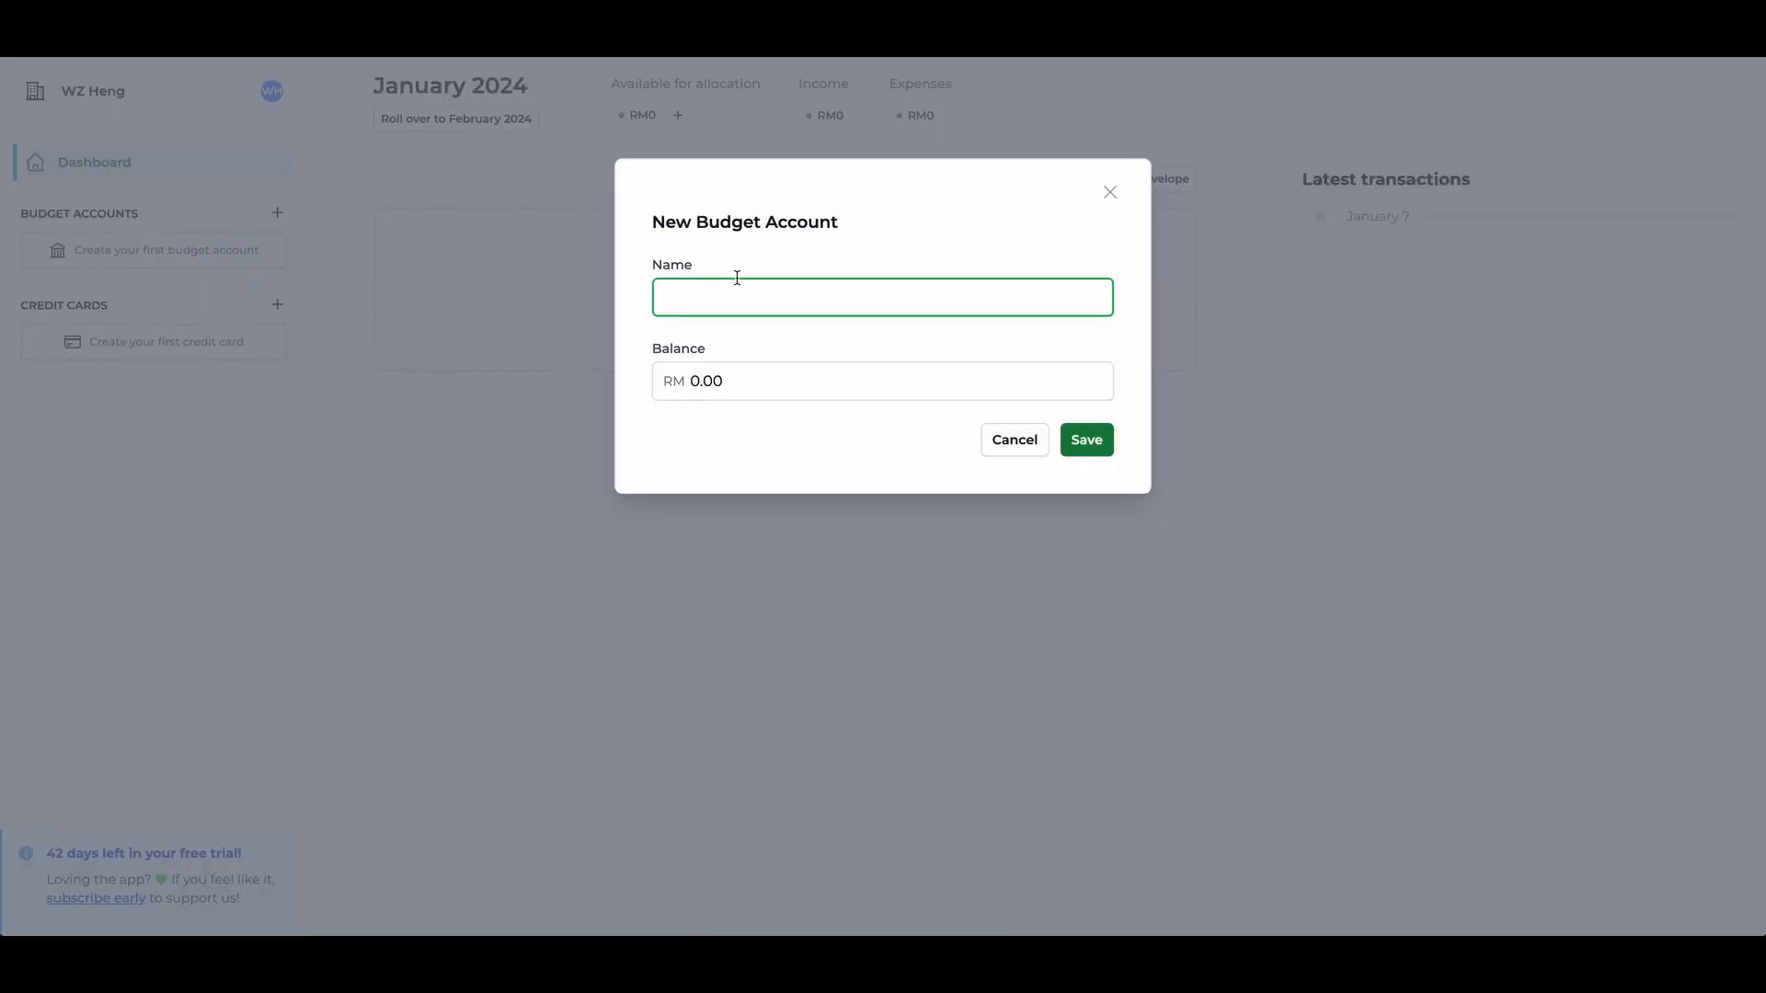
text(Maybank)
key(Tab)
text(358)
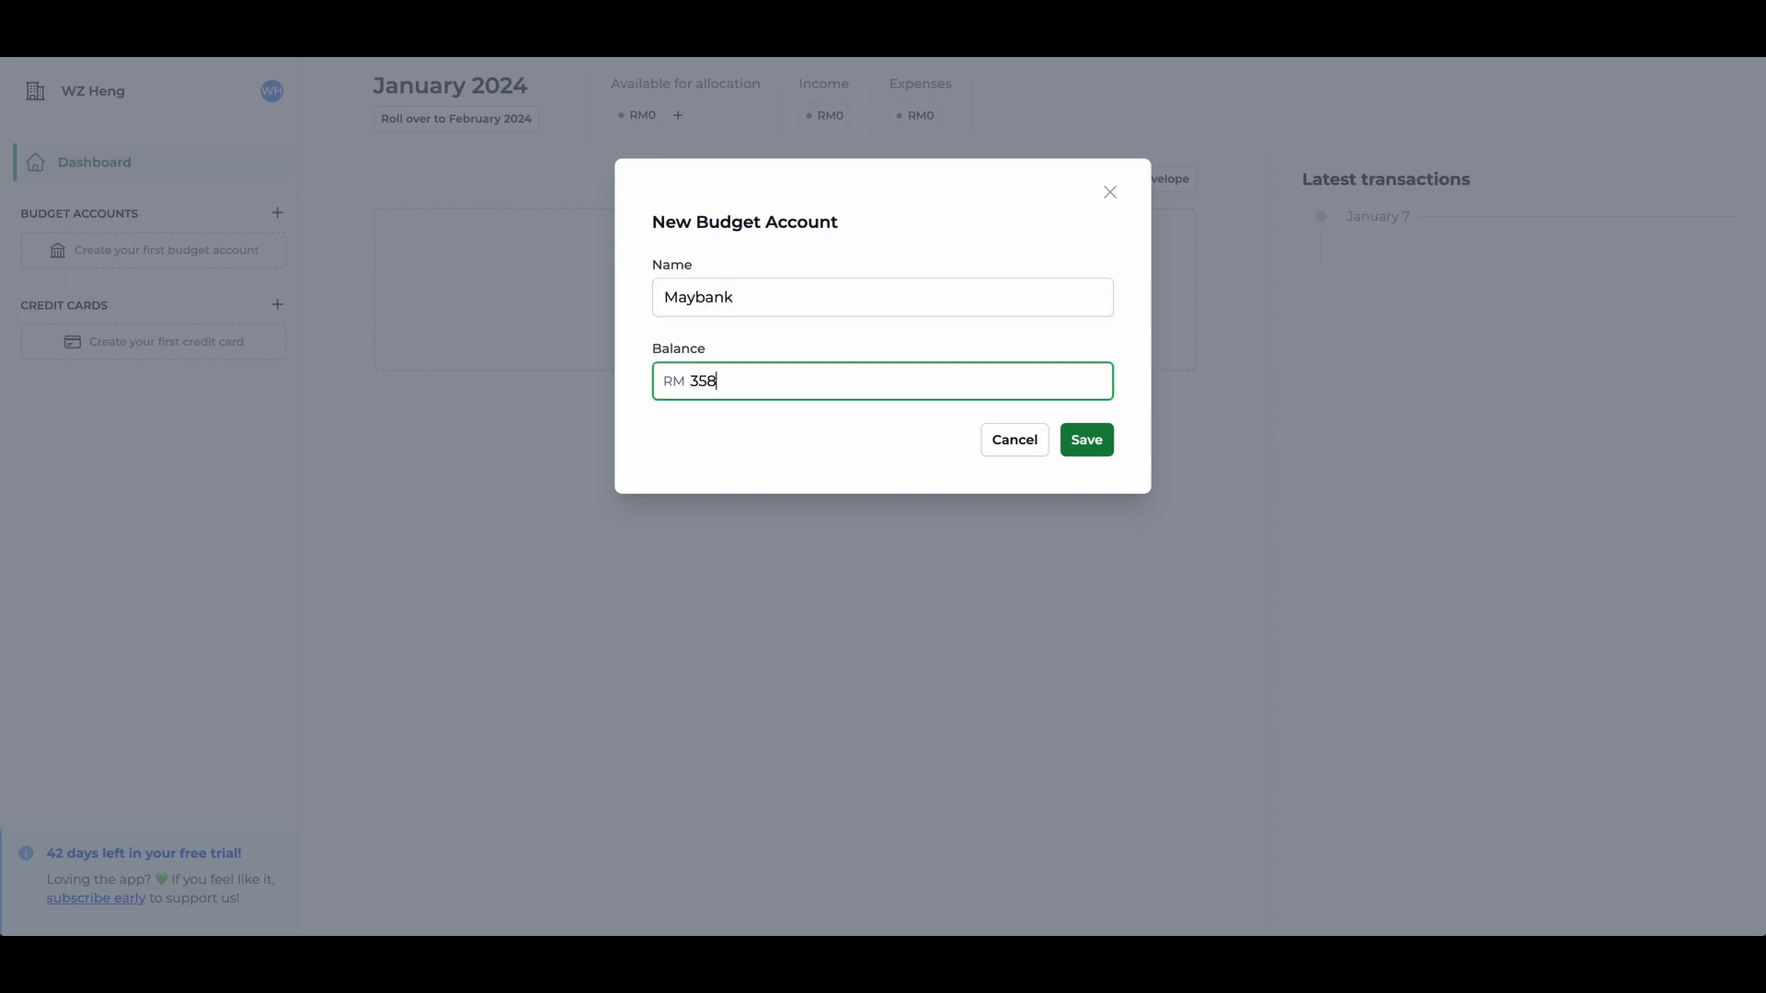
text(0)
key(BackSpace)
key(BackSpace)
key(BackSpace)
text(850)
key(Return)
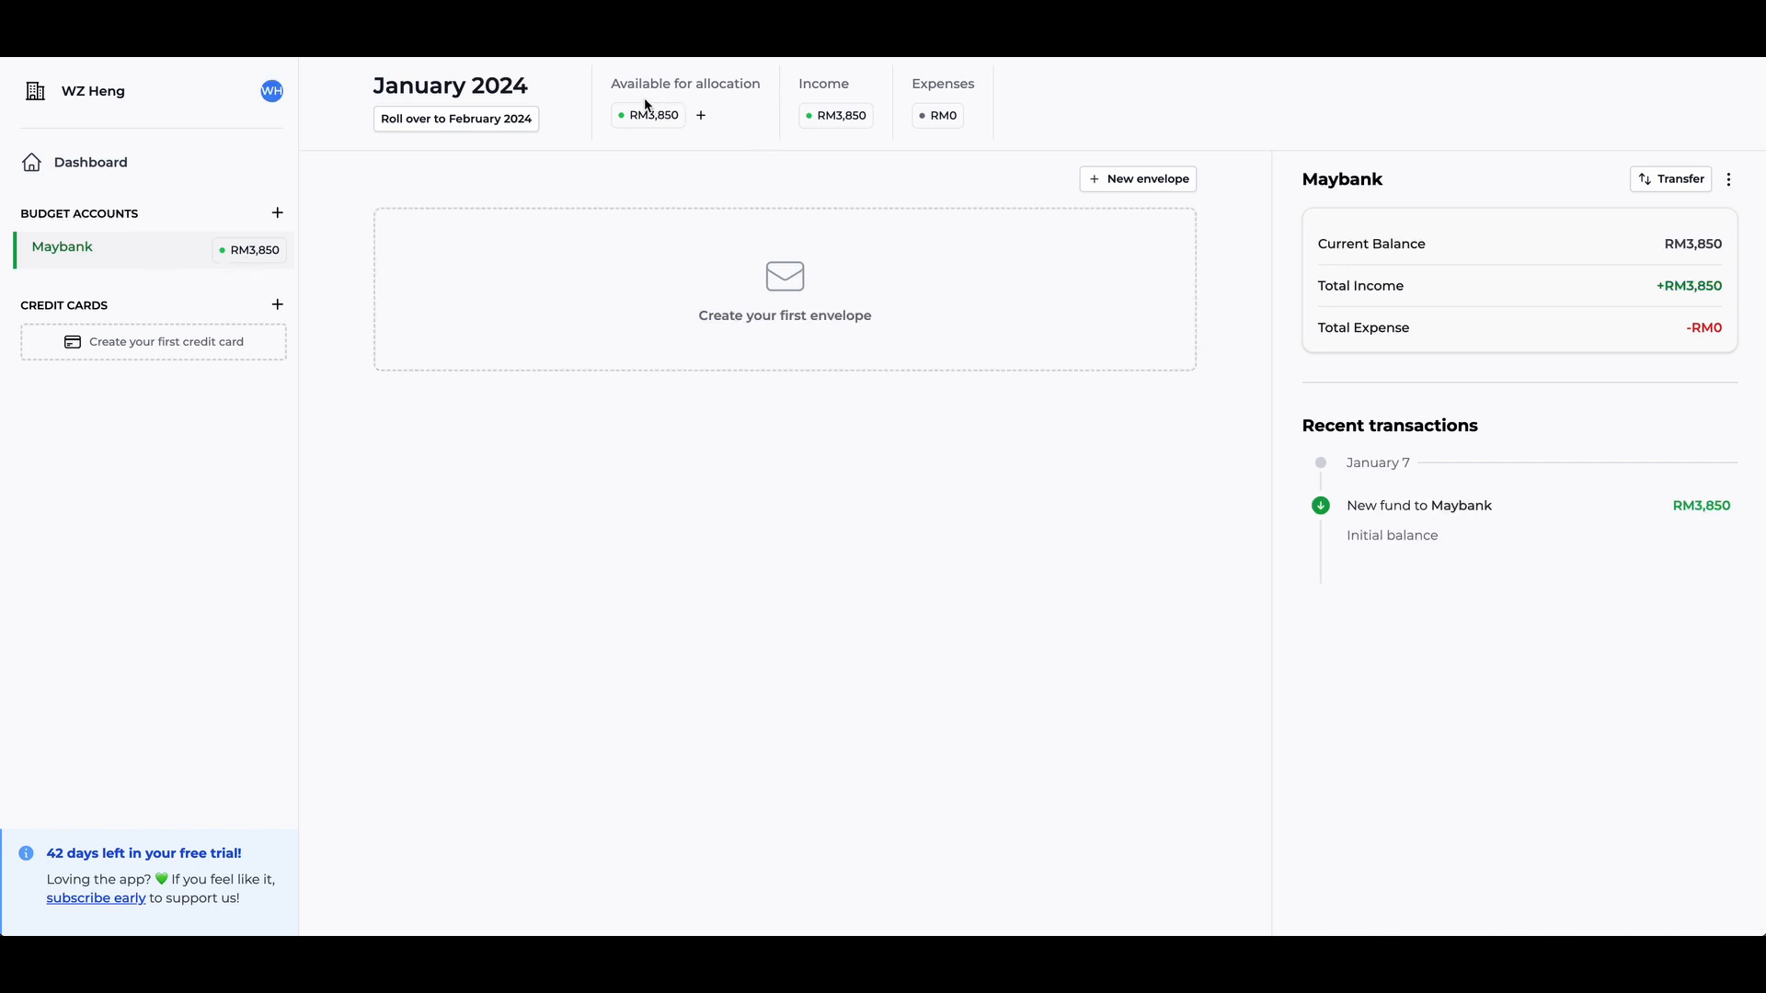
drag(650, 86, 740, 85)
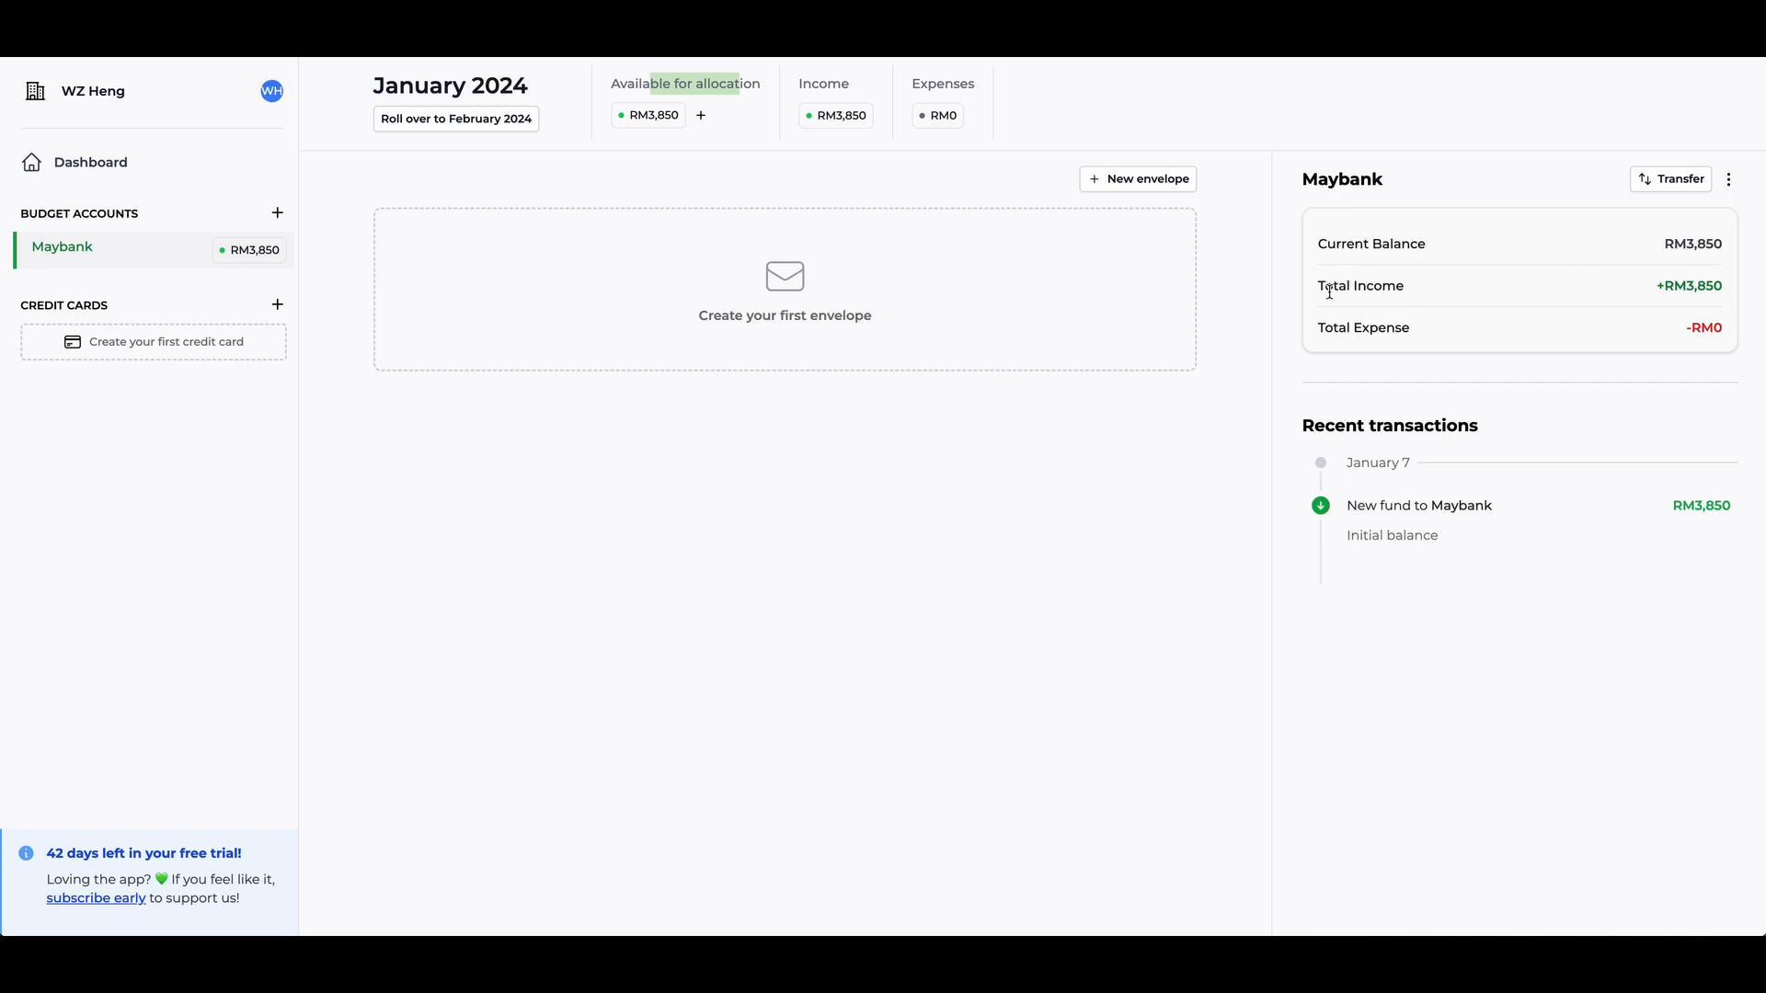
drag(1331, 288, 1424, 297)
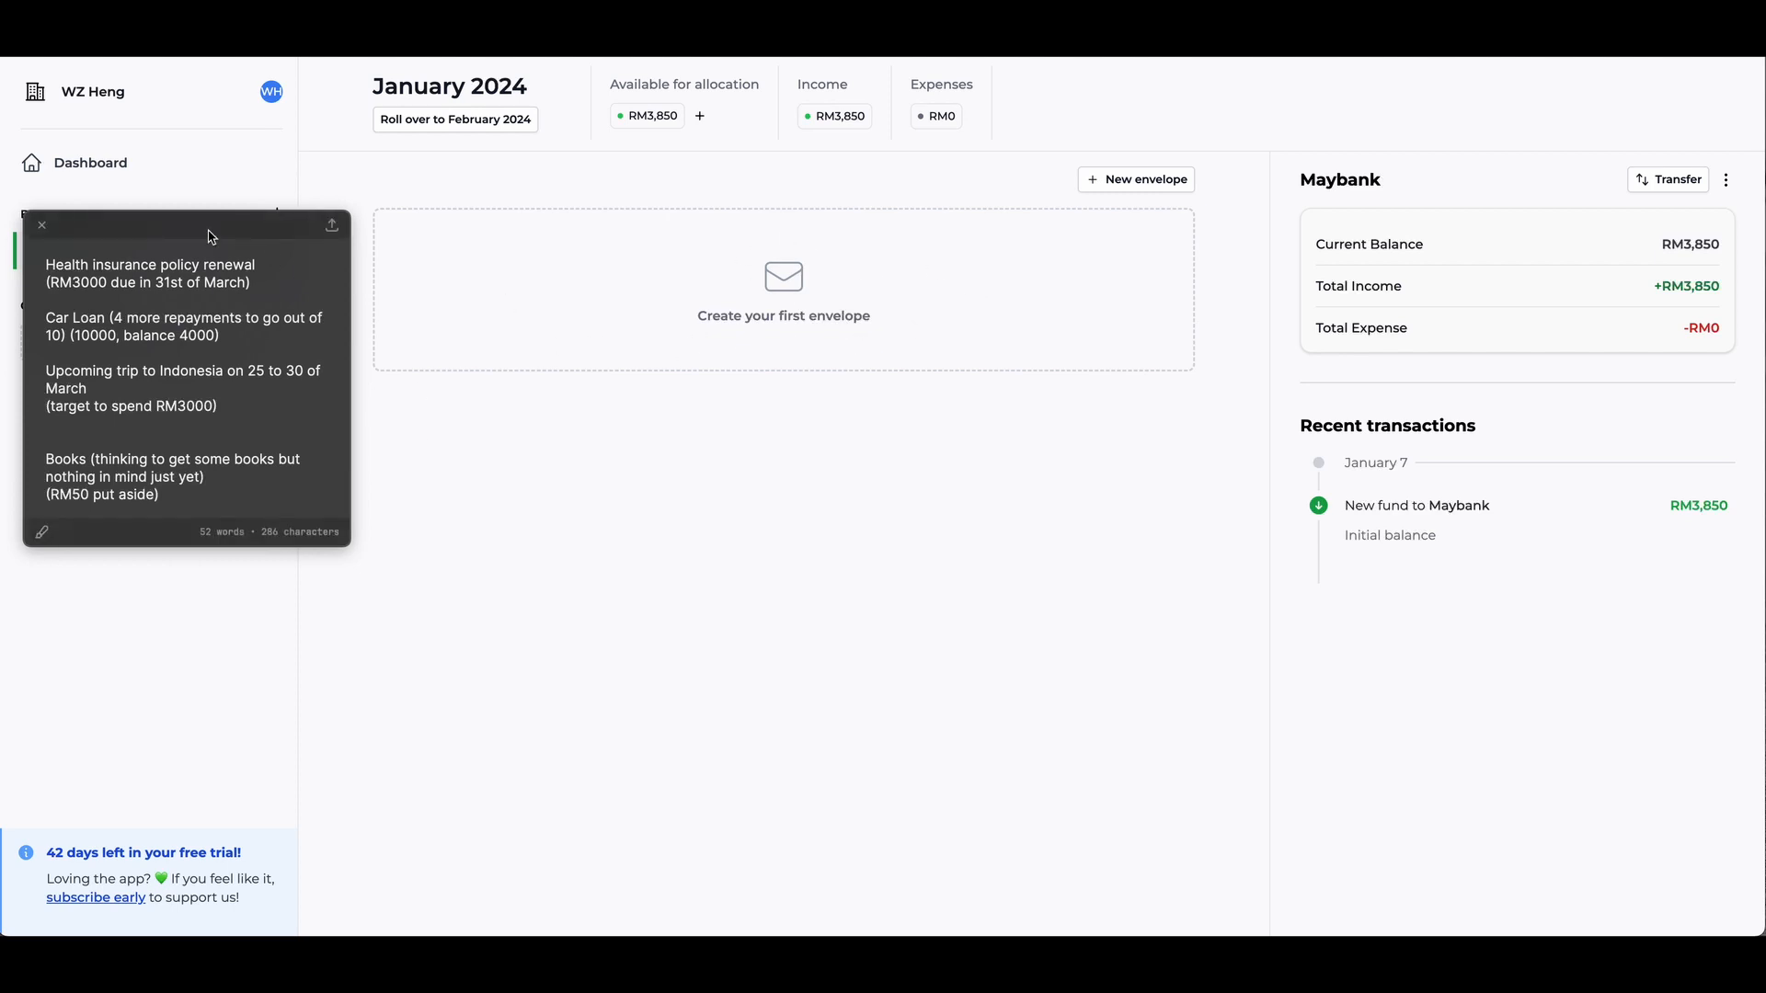
- Reposition the floating planning note and create an envelope named "Commitments"
drag(208, 232, 183, 196)
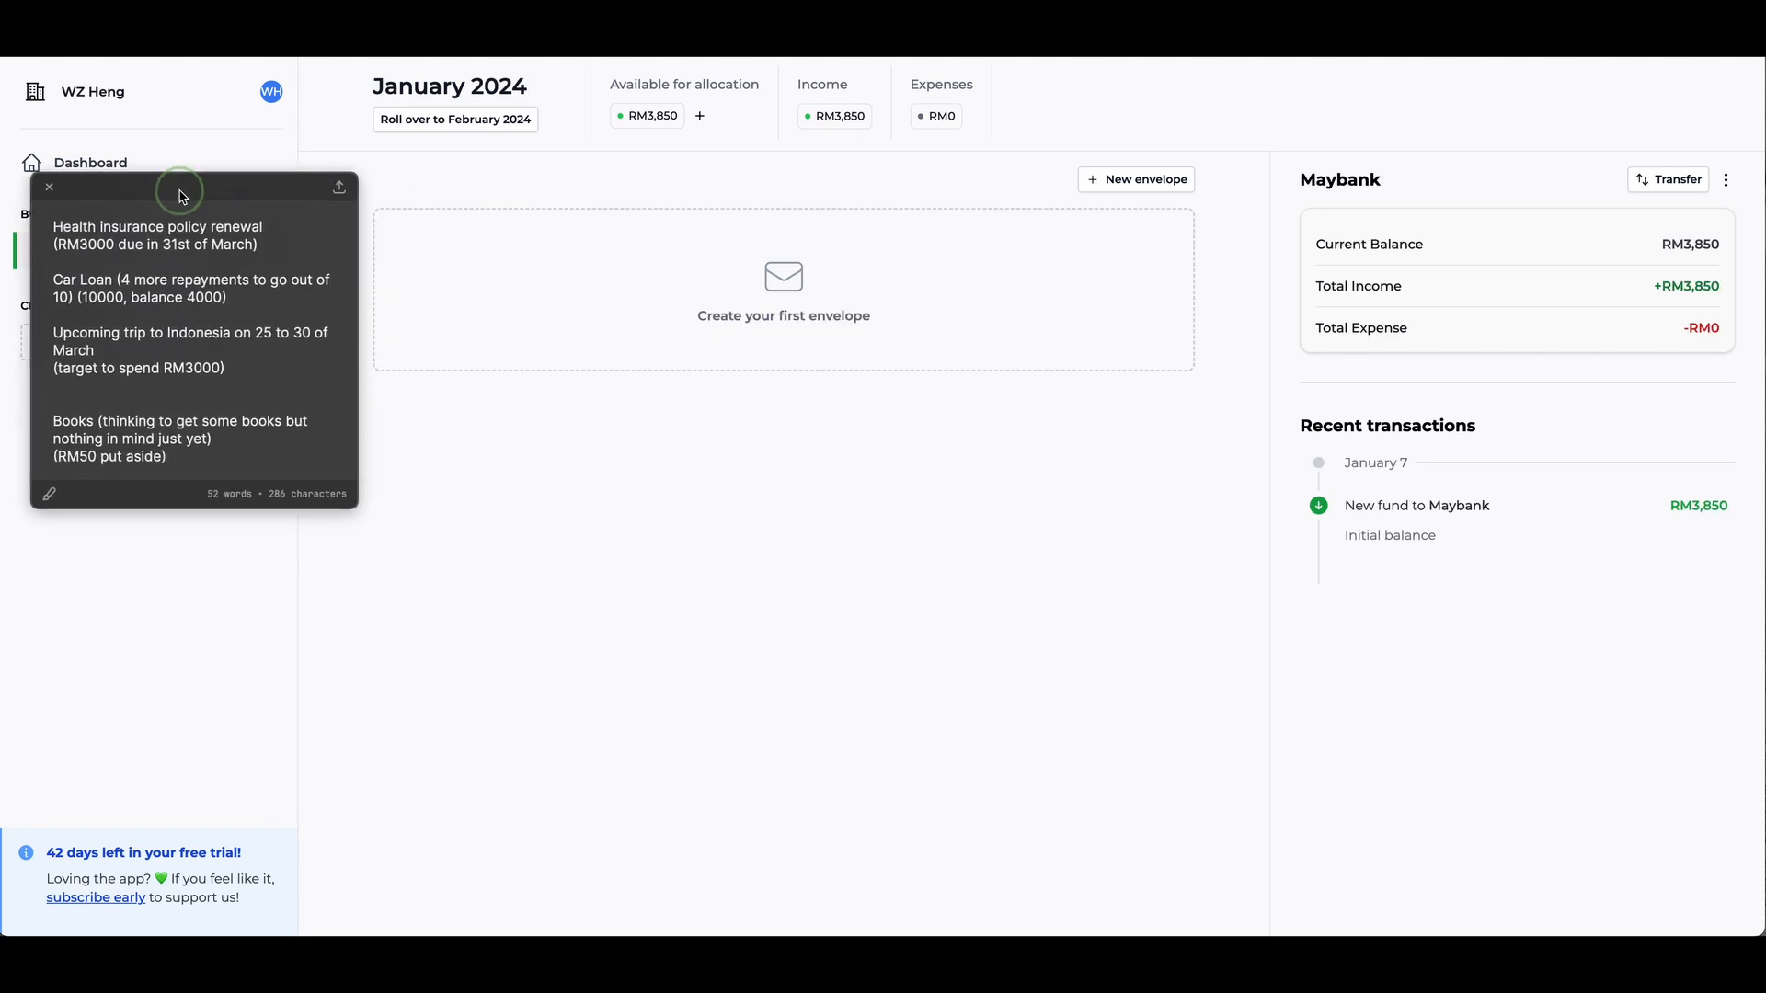
click(785, 276)
text(Commitments)
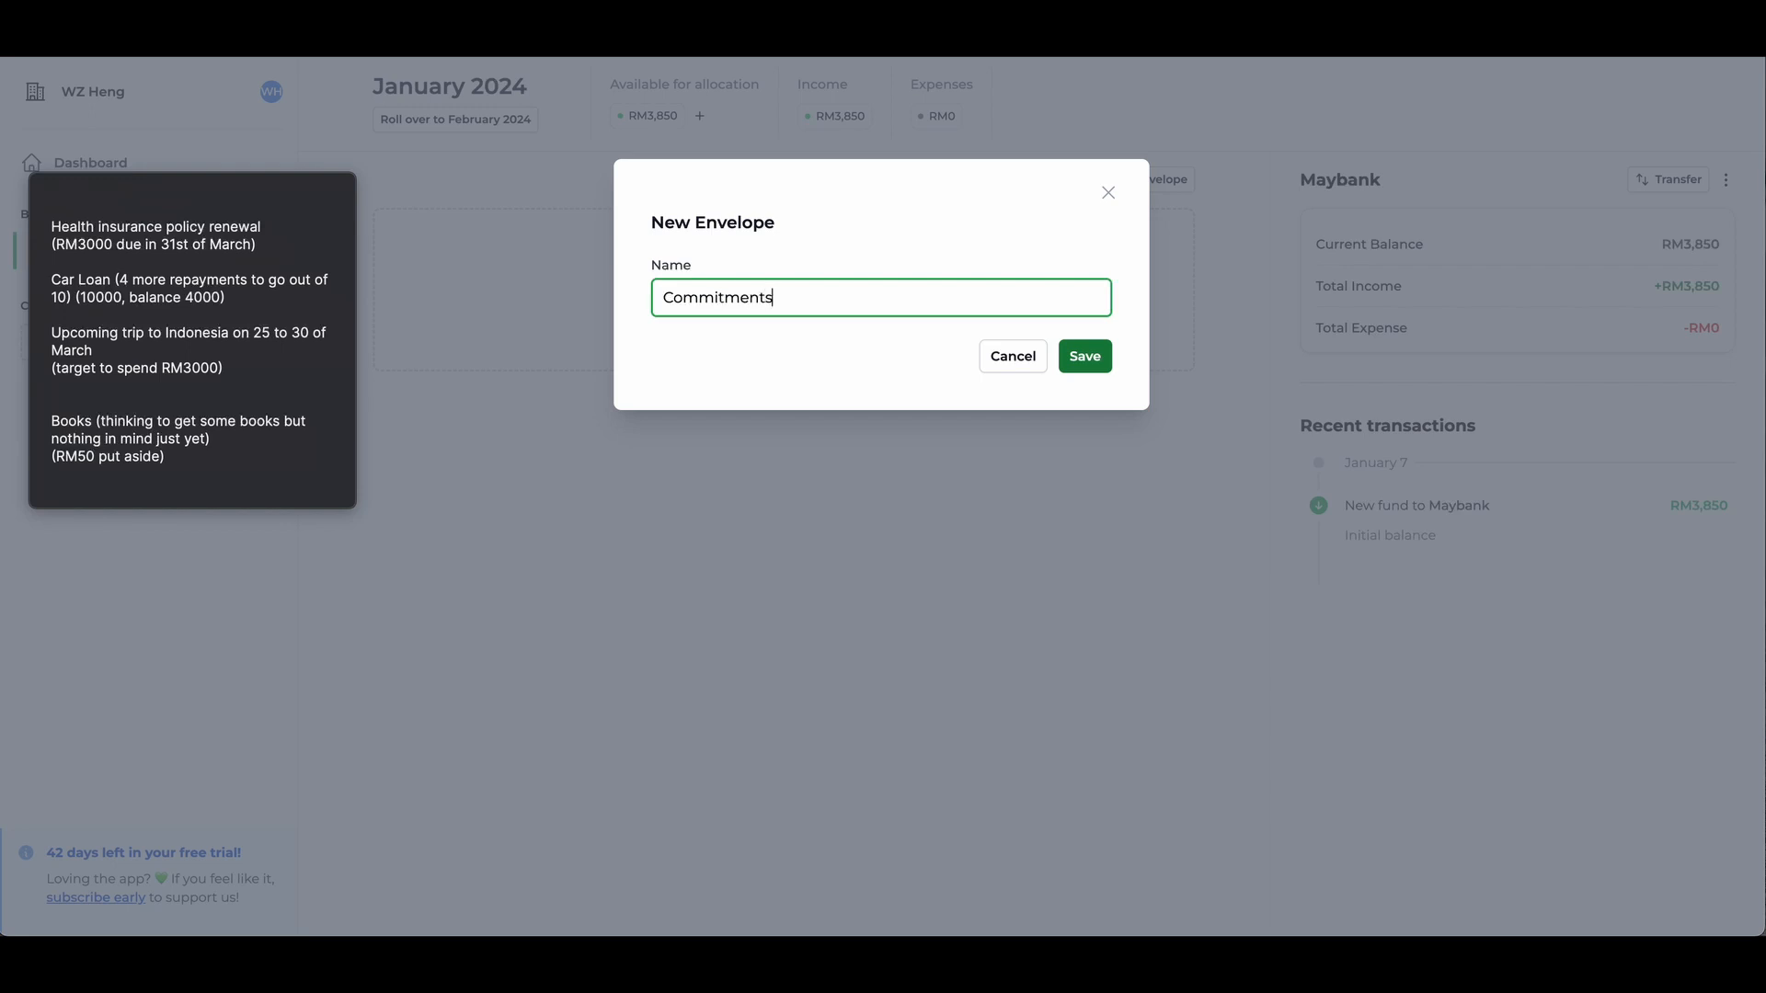
key(Return)
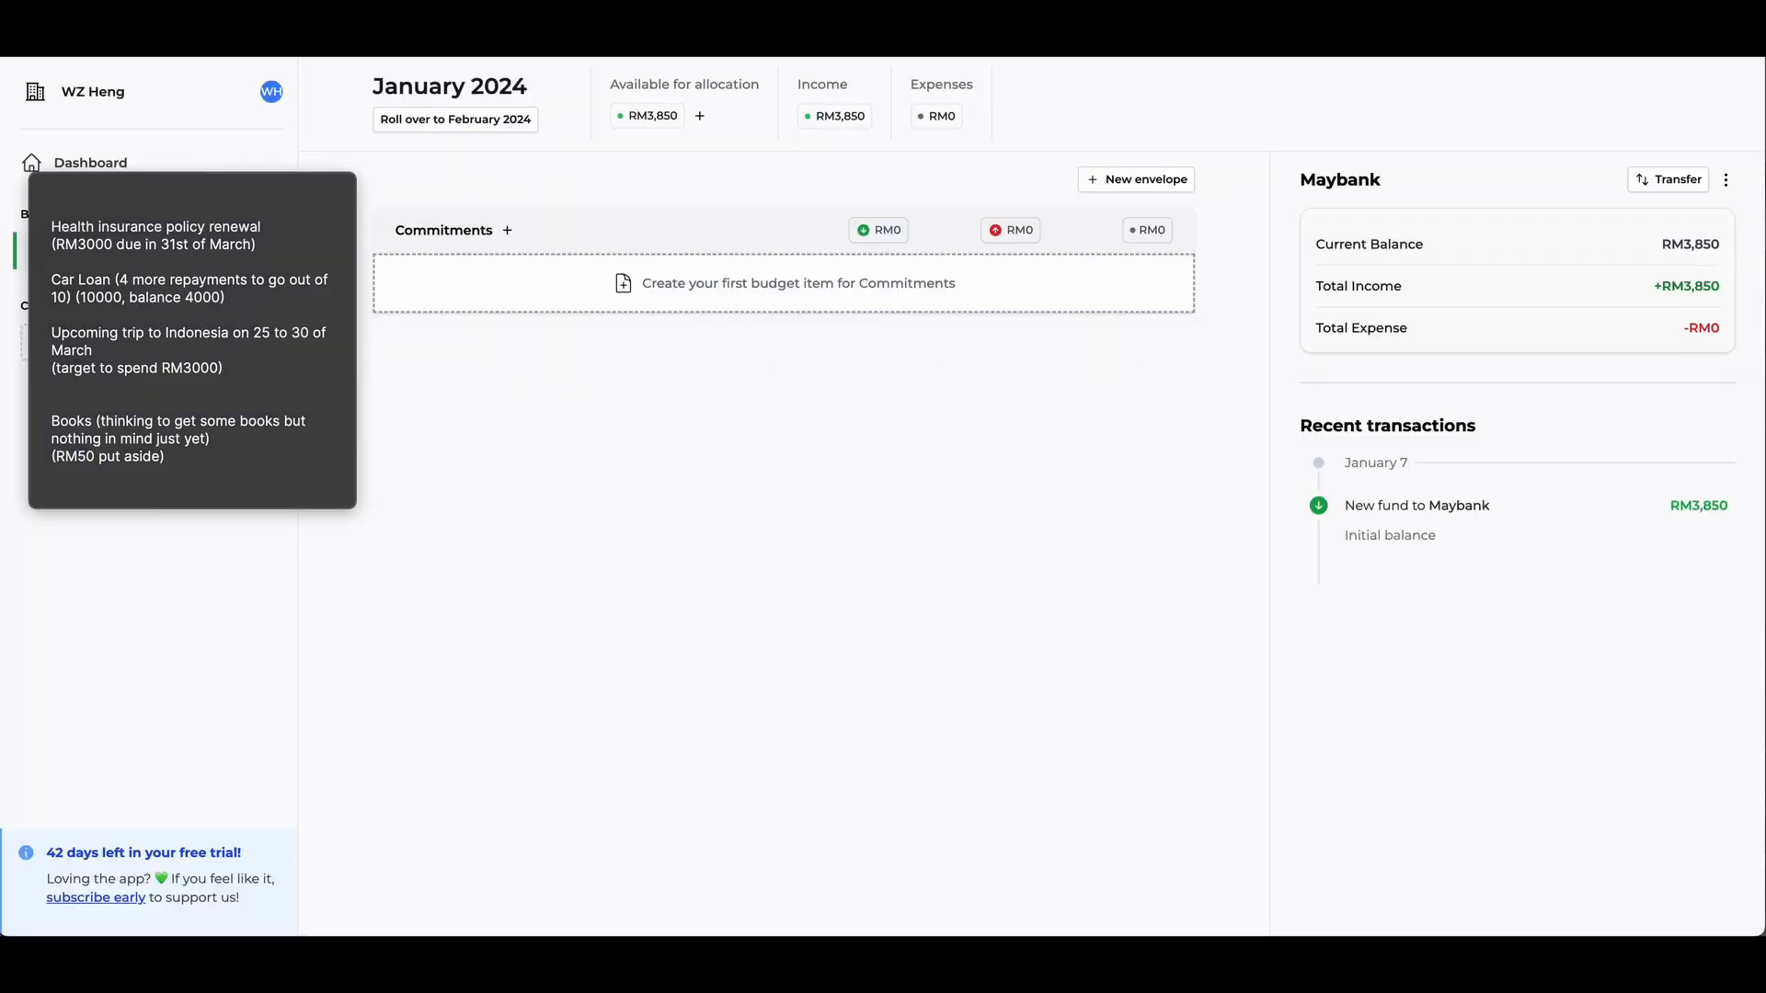
- Start an Allocation Balance tracker in the Commitments envelope named "Health insurance policy renewal" with a target balance of RM 3000
click(745, 306)
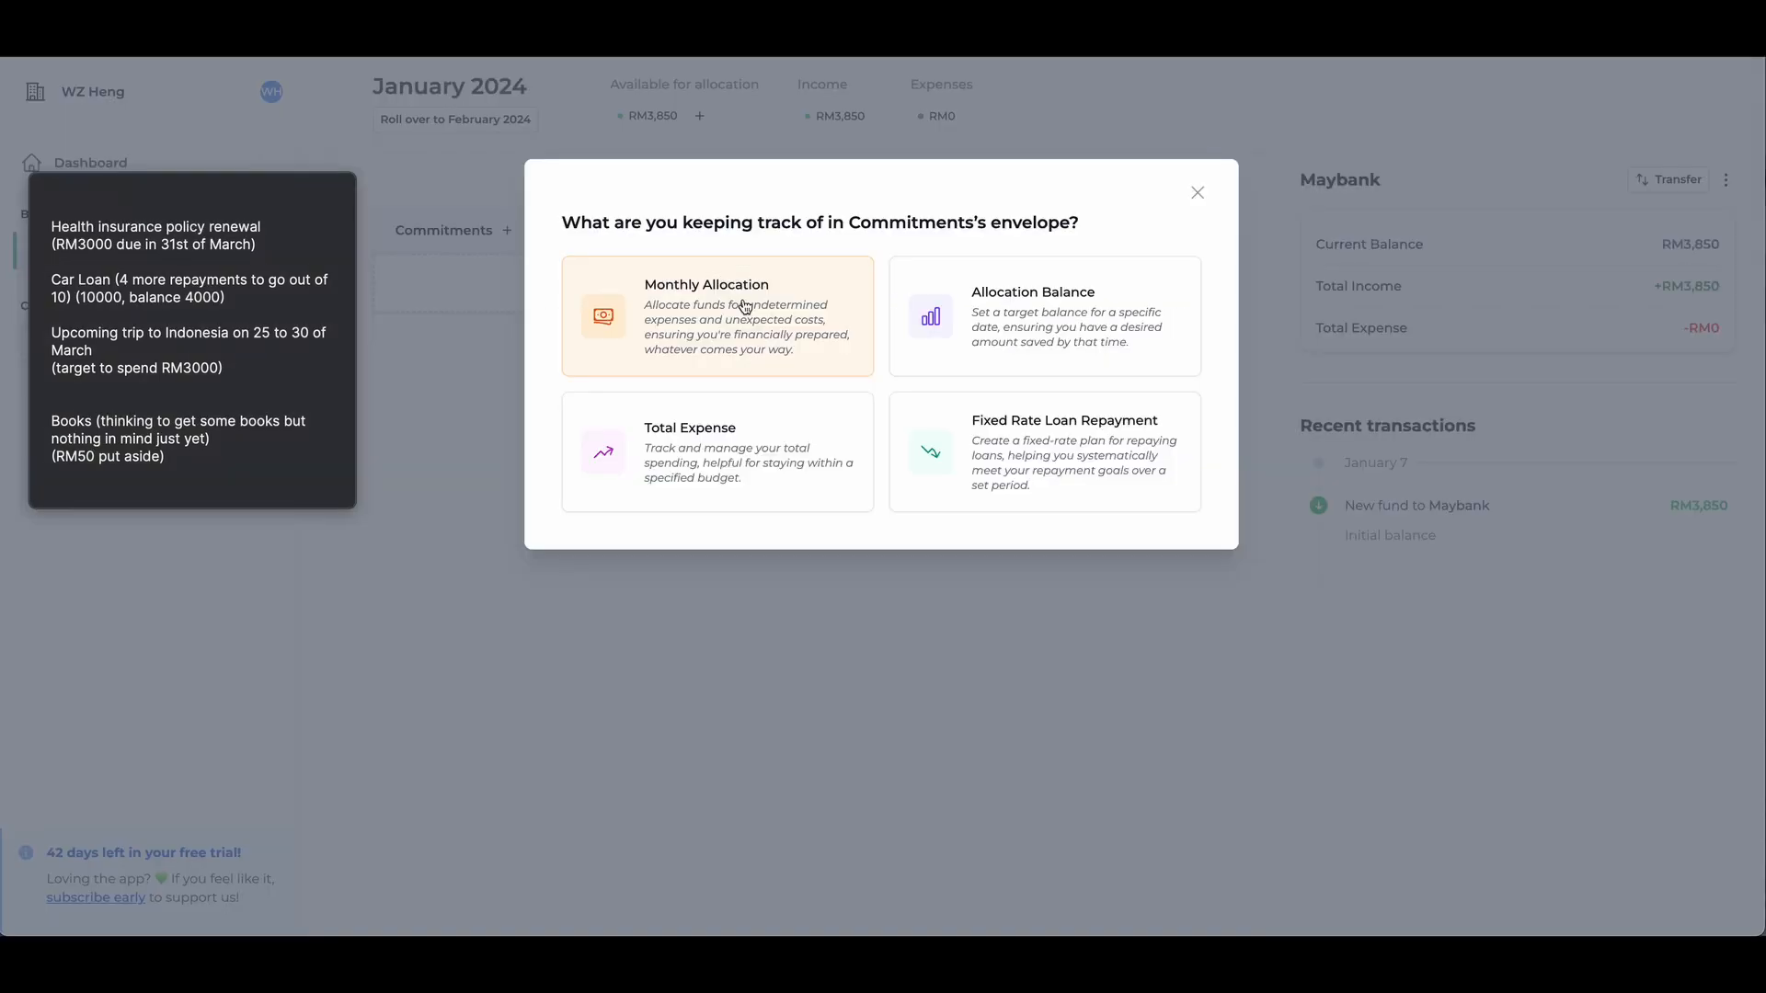
click(307, 196)
drag(307, 195, 426, 213)
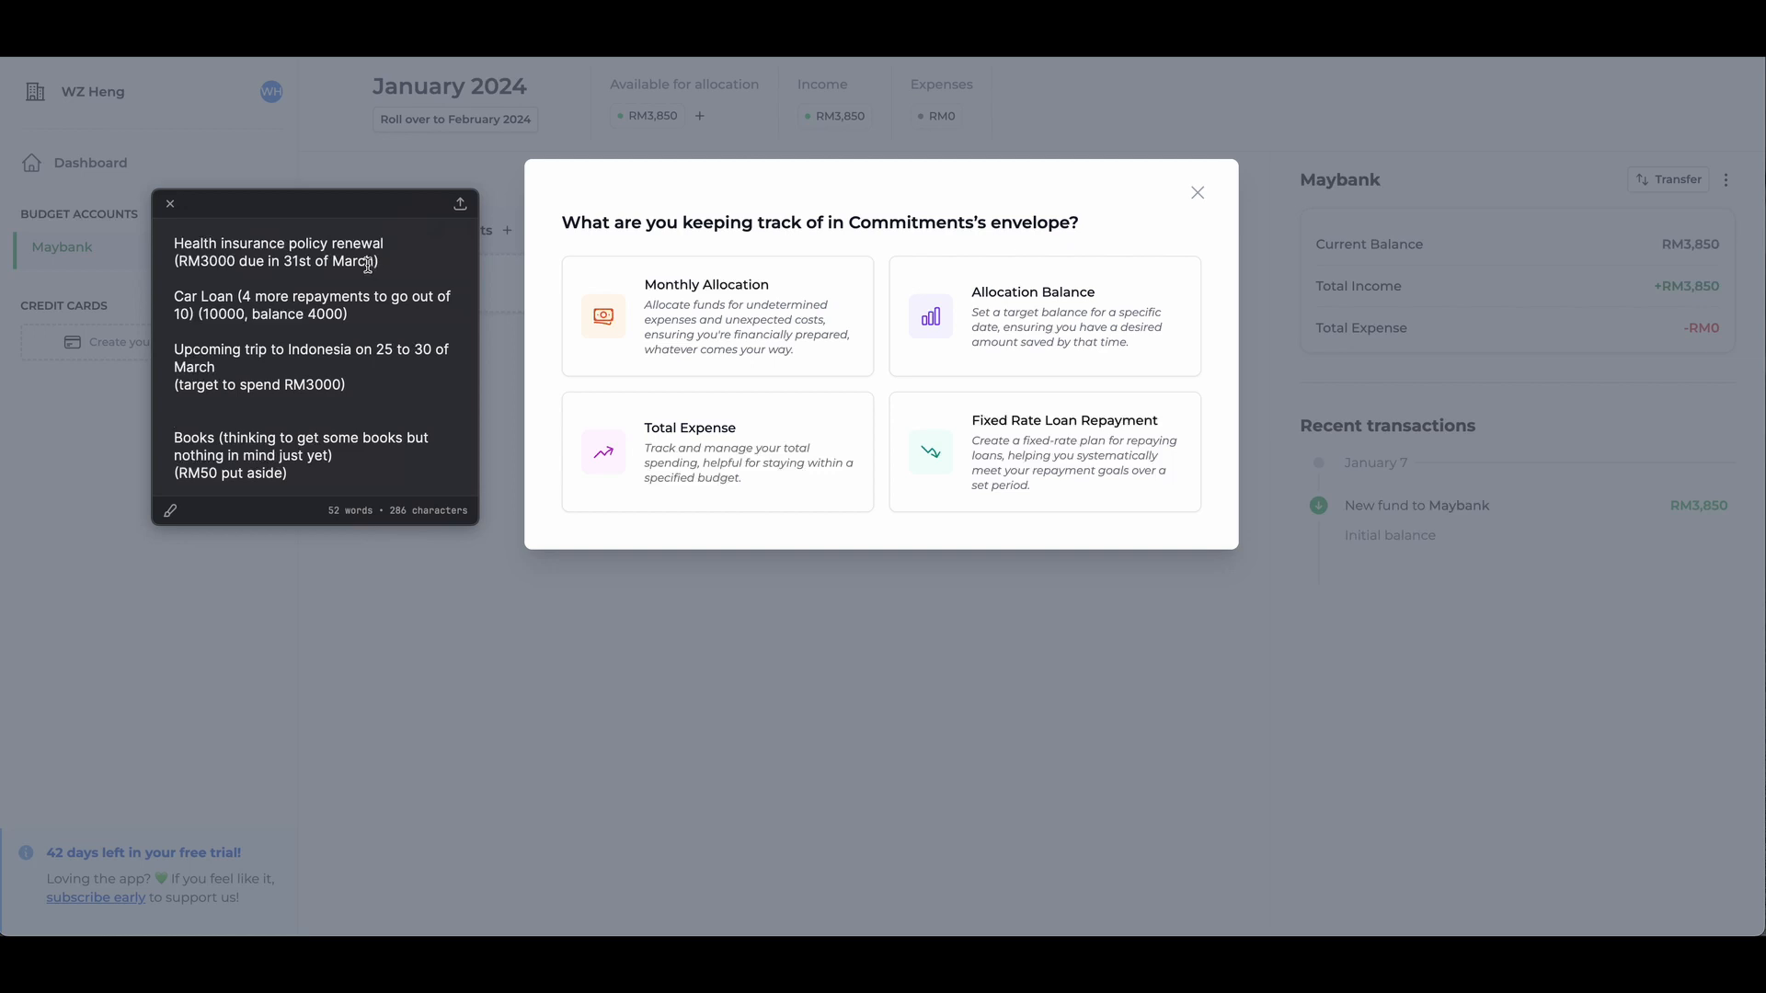
click(1063, 274)
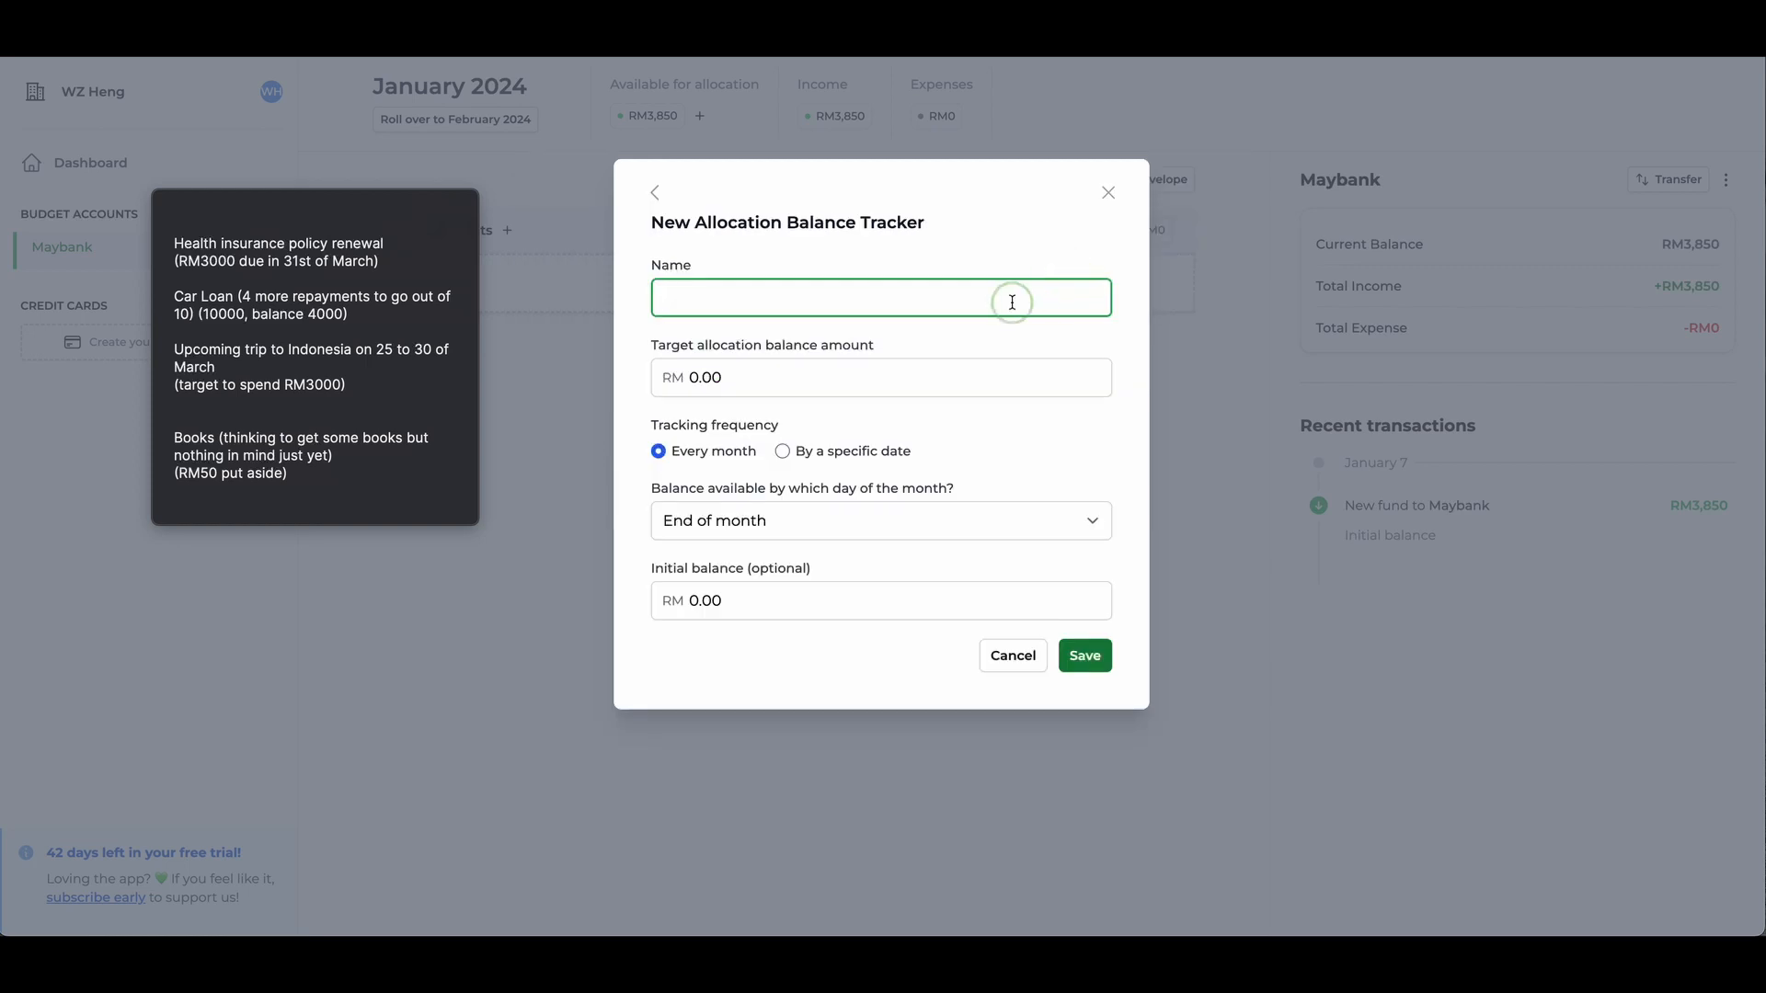
text(Health insurance policy renewal)
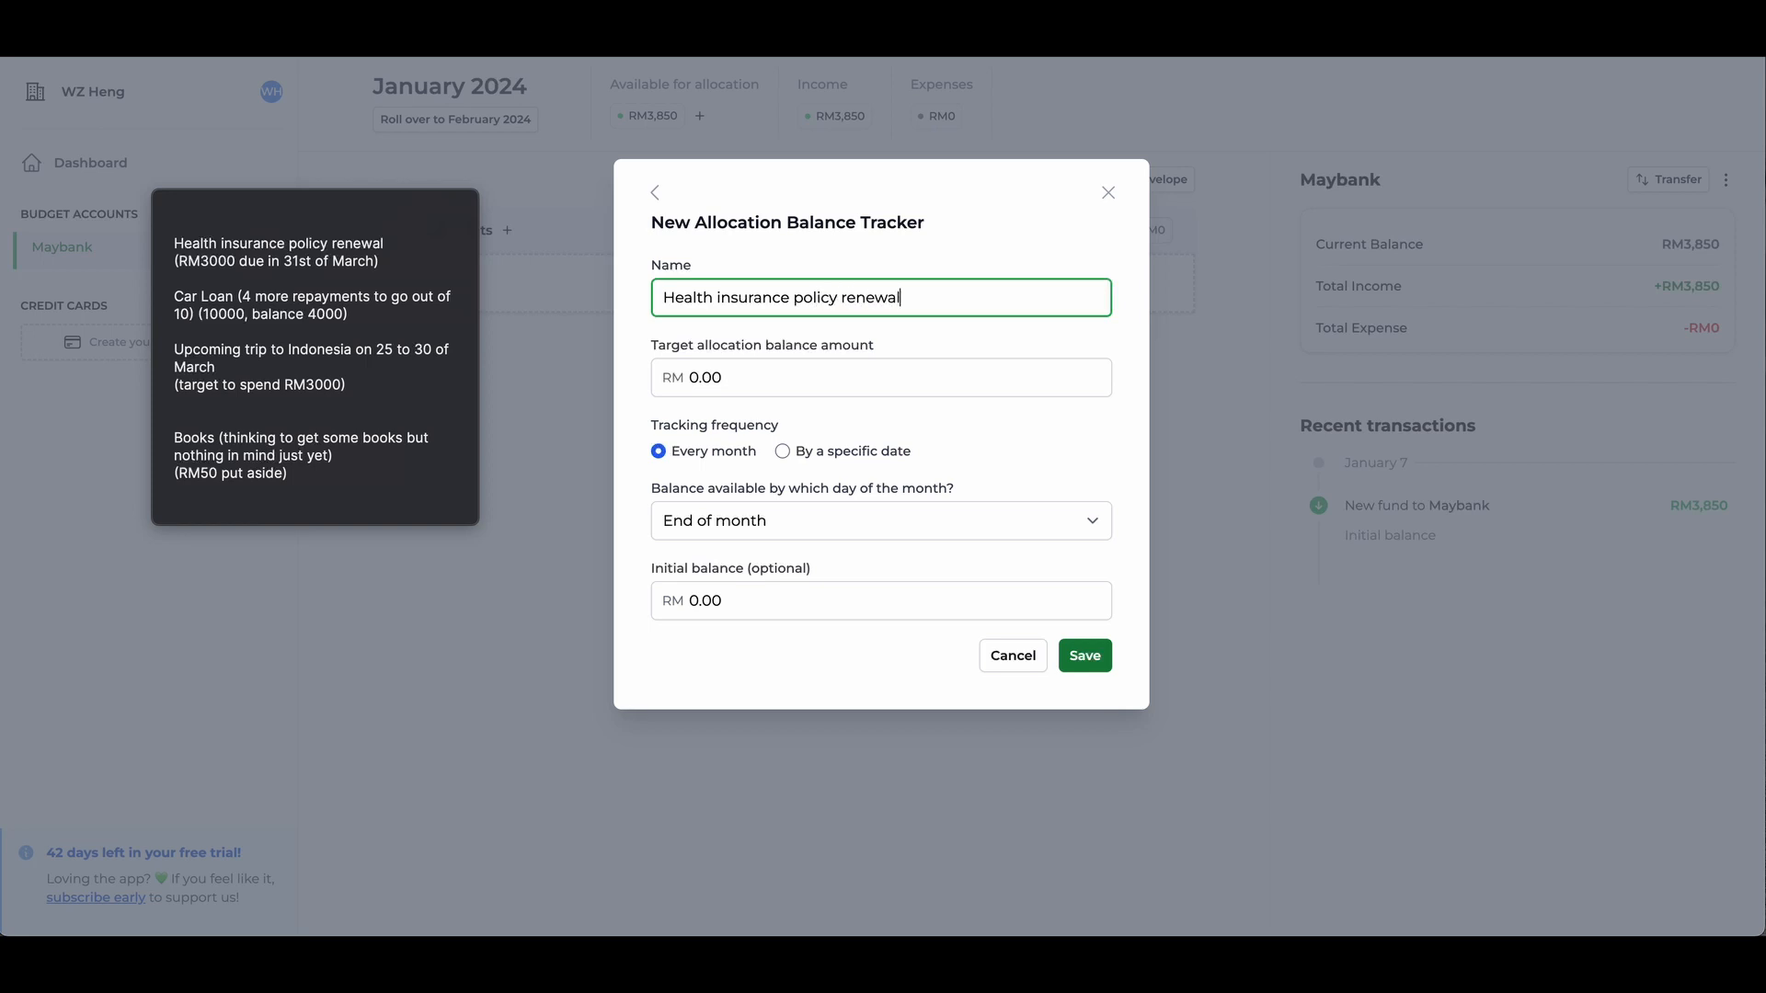
key(Tab)
text(3)
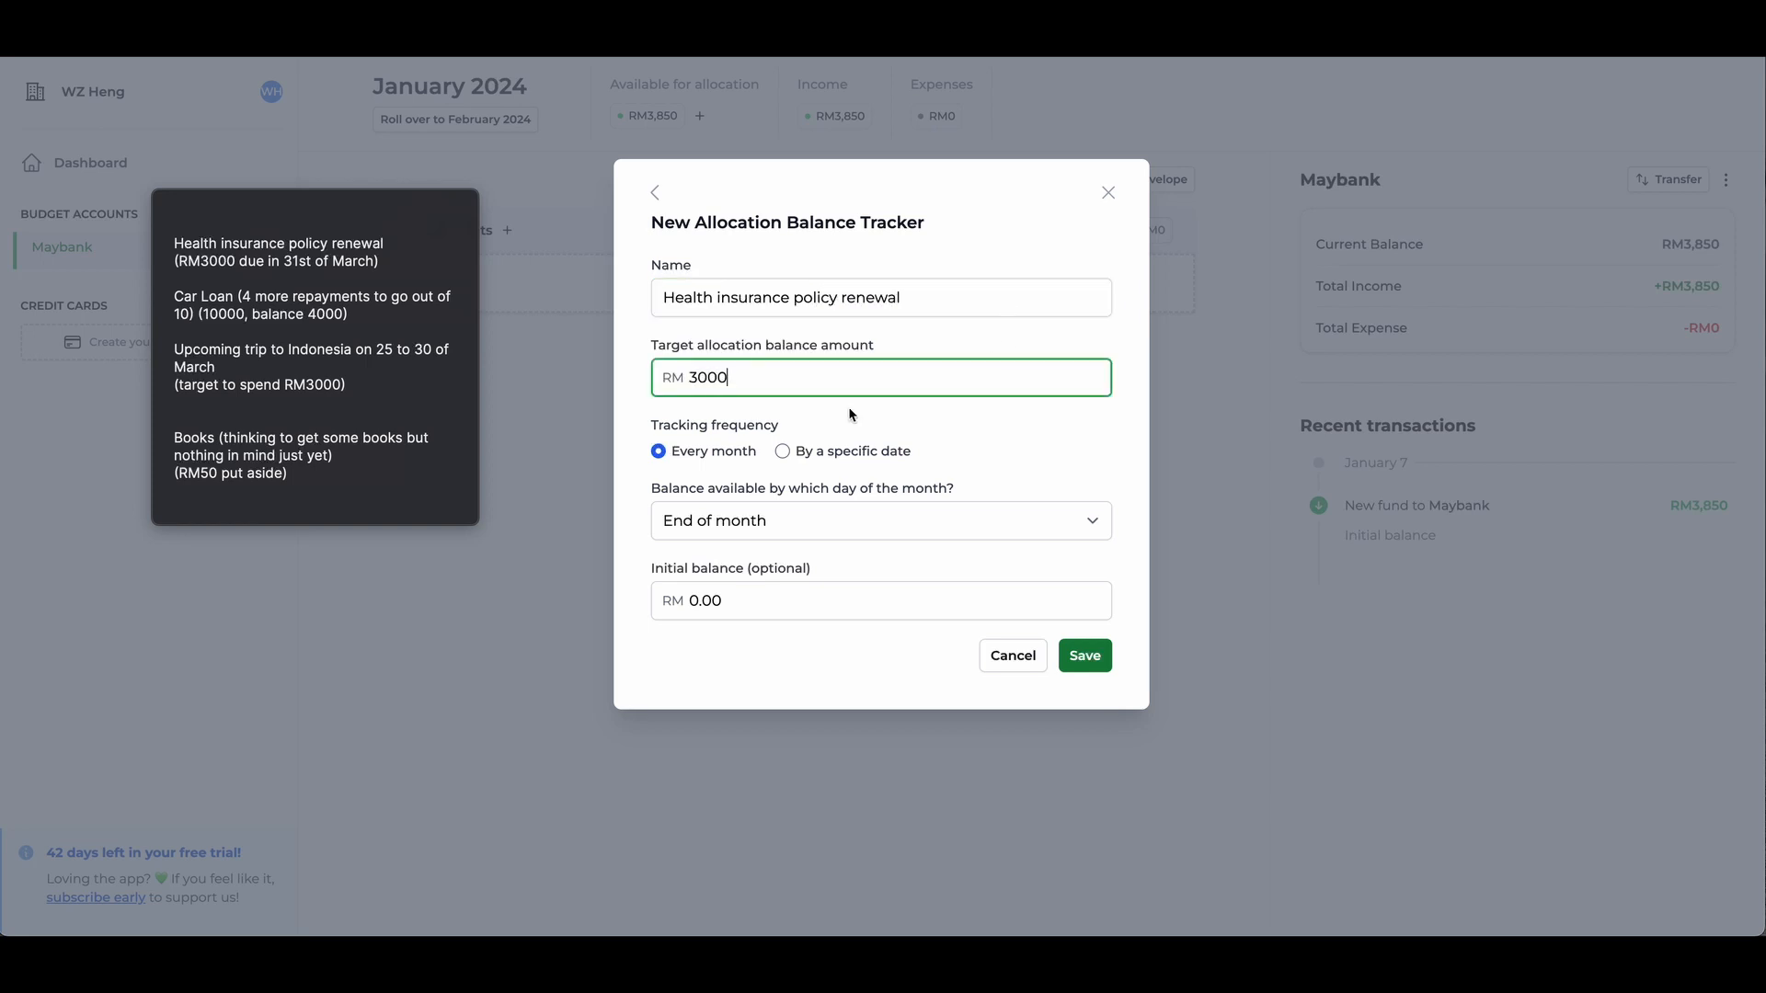
- Set the insurance tracker to track by a specific date, with the balance available by 31/03/2024
click(783, 452)
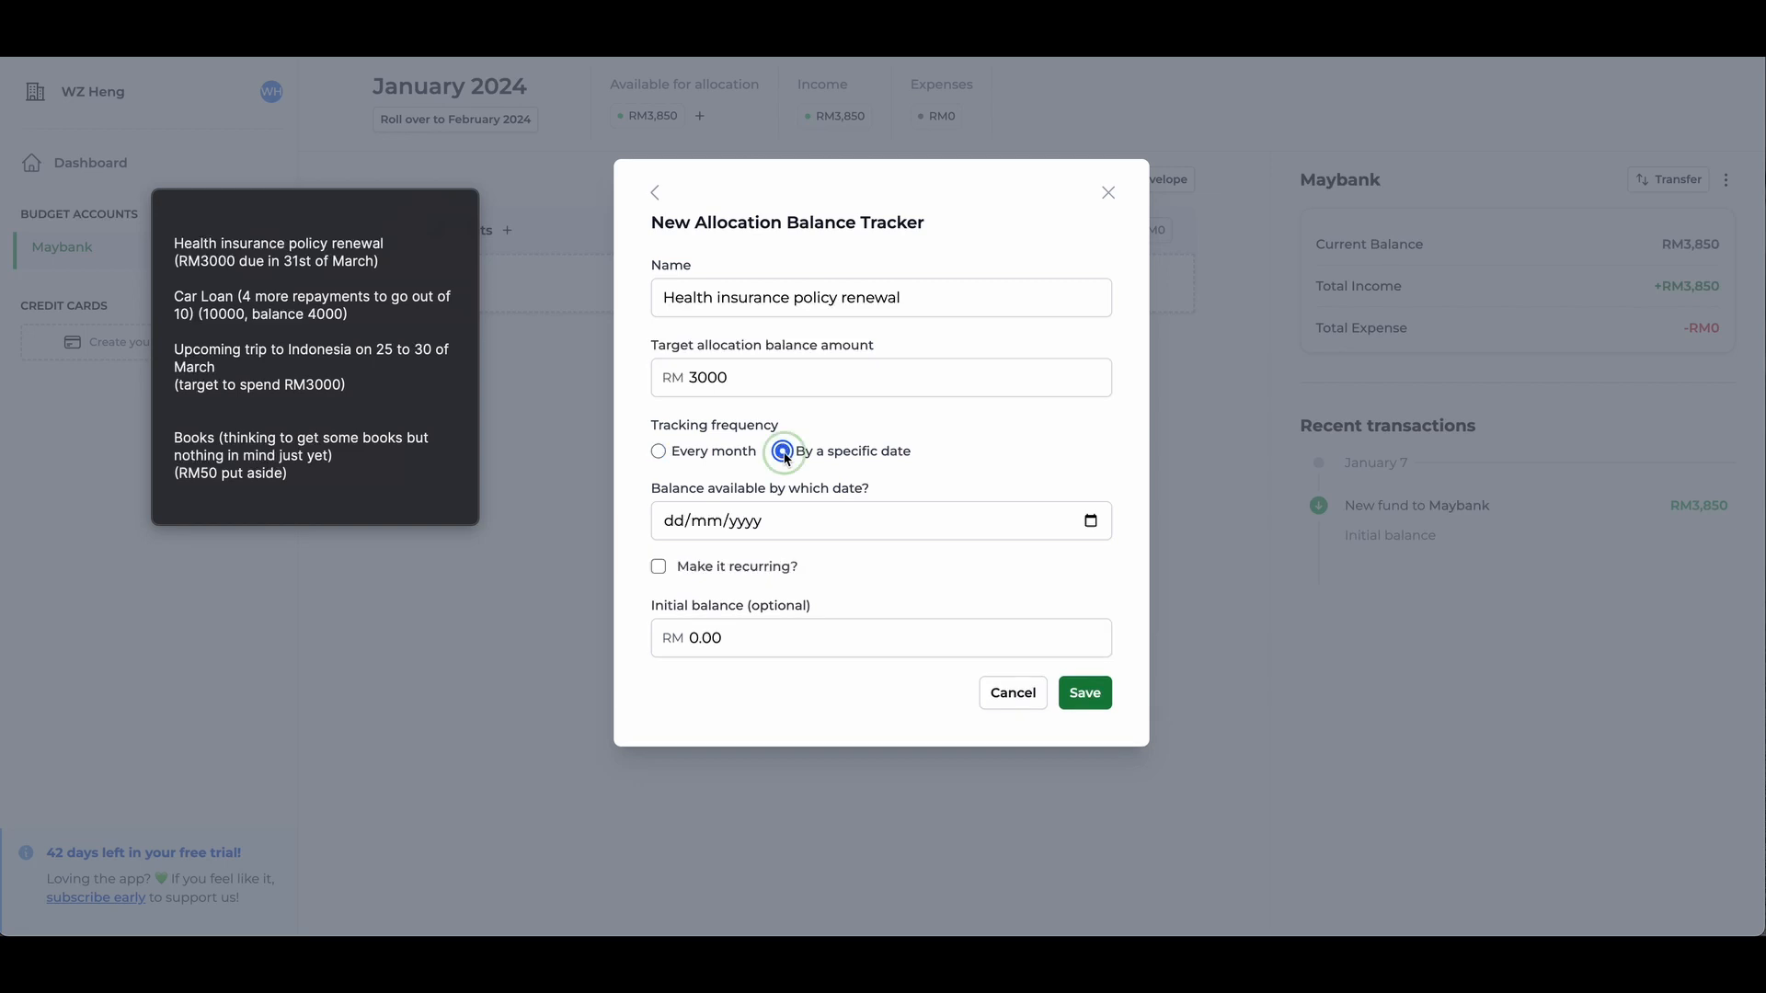
click(1090, 520)
click(832, 564)
click(832, 563)
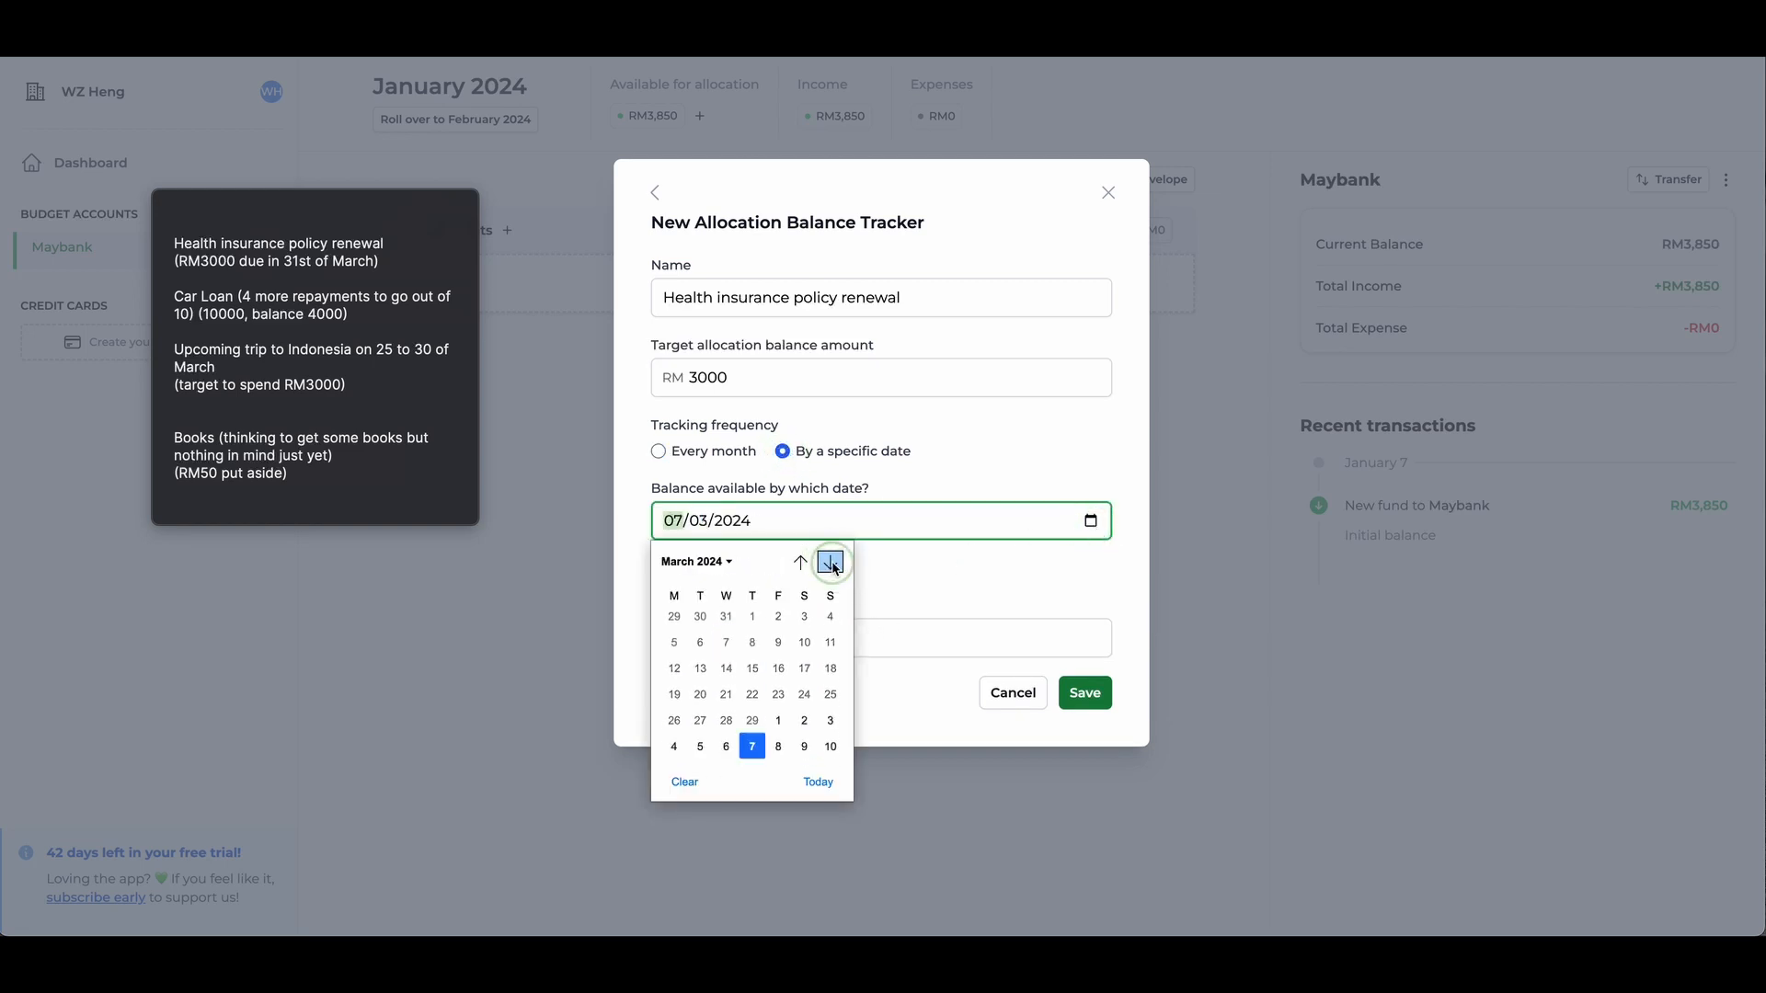
click(830, 728)
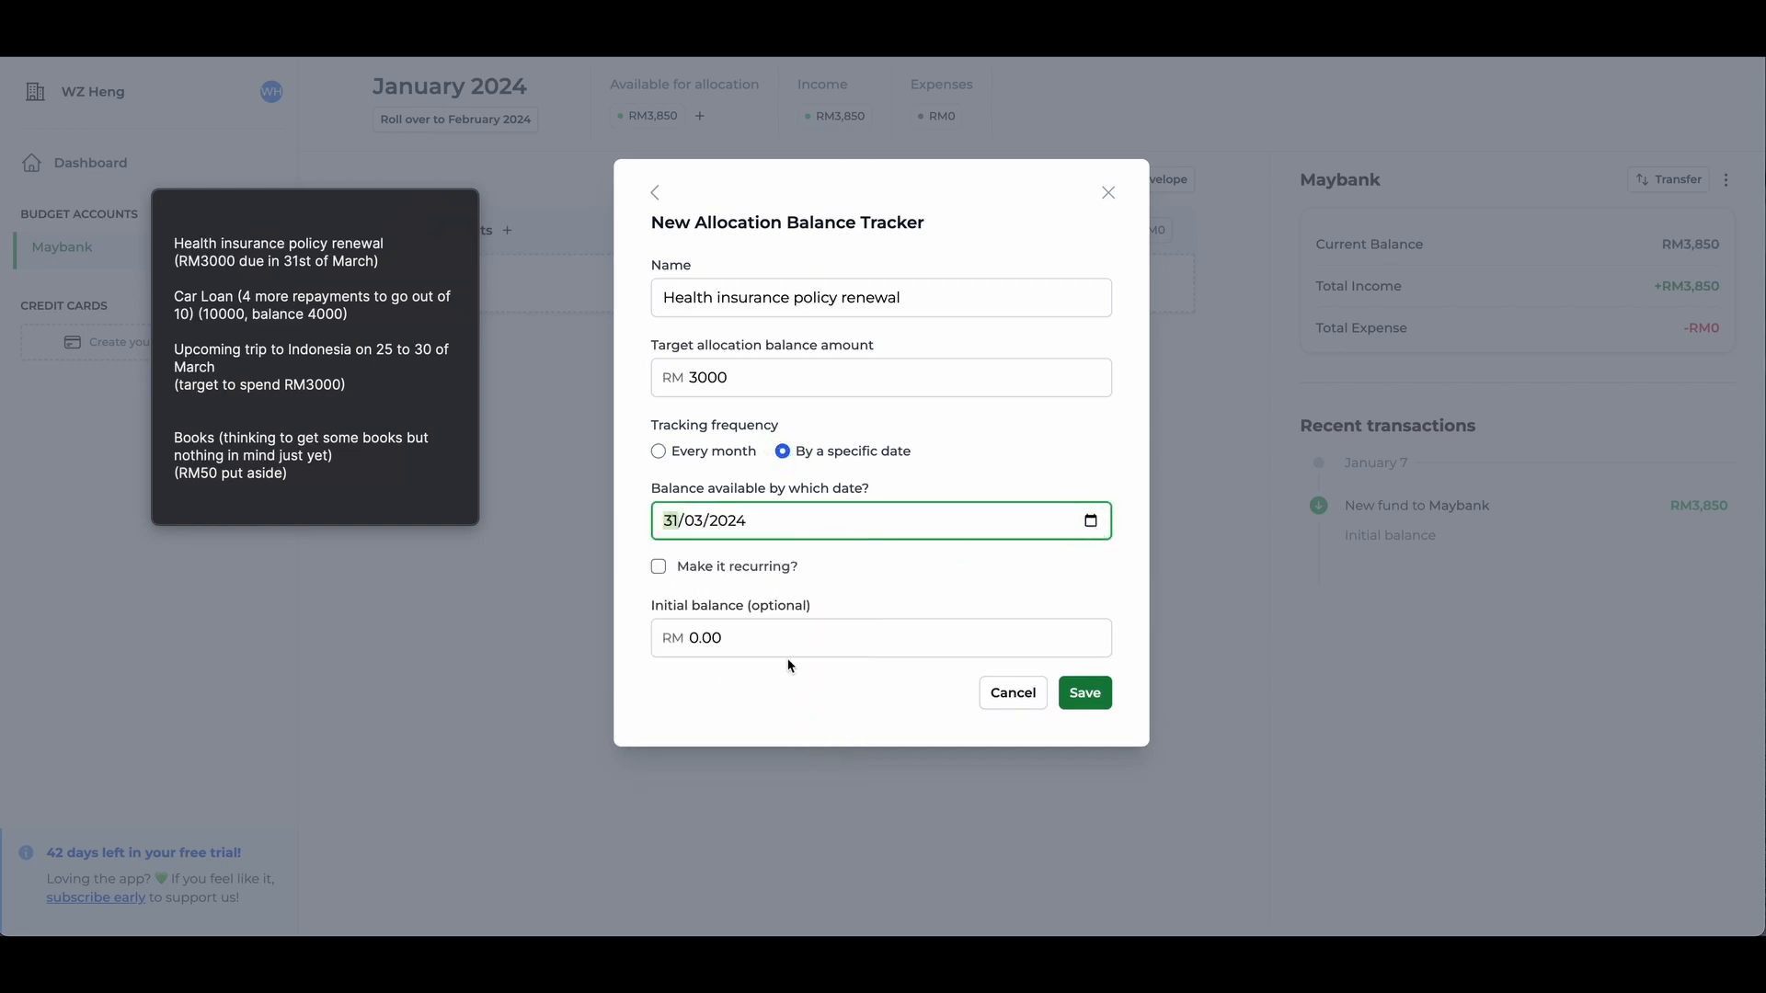
- Make the insurance tracker recurring with an interval of 3 and save it
click(659, 565)
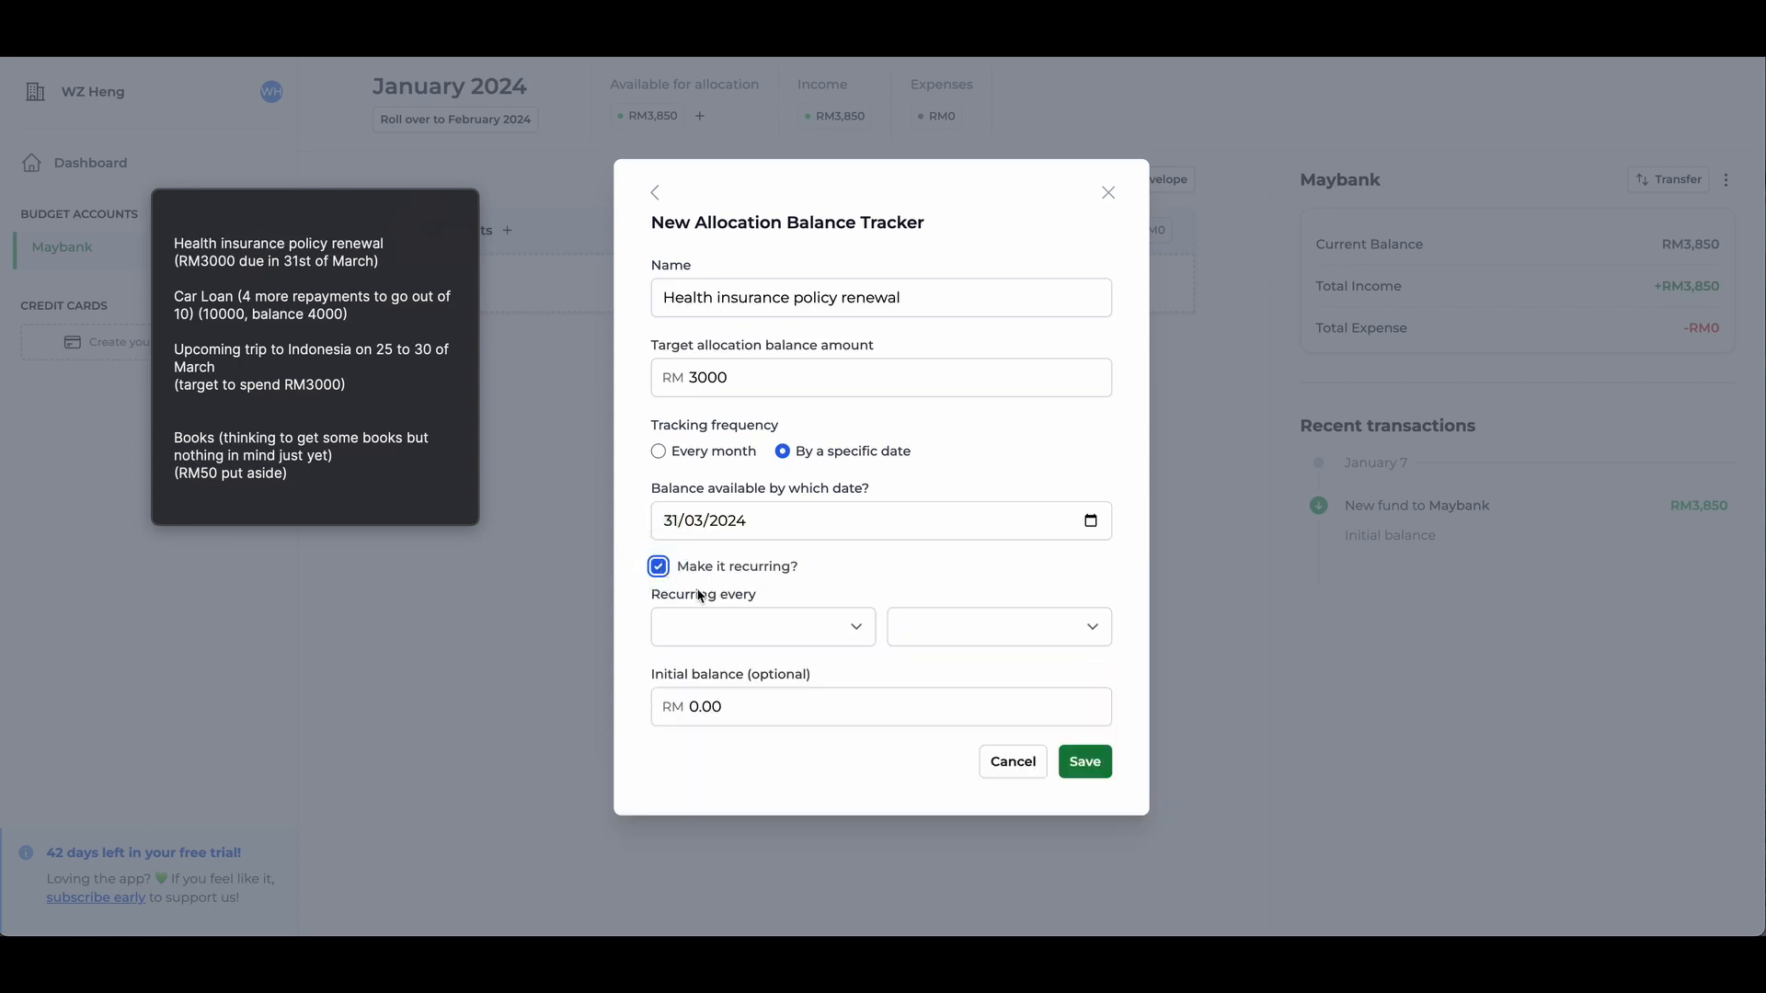
click(846, 634)
click(769, 702)
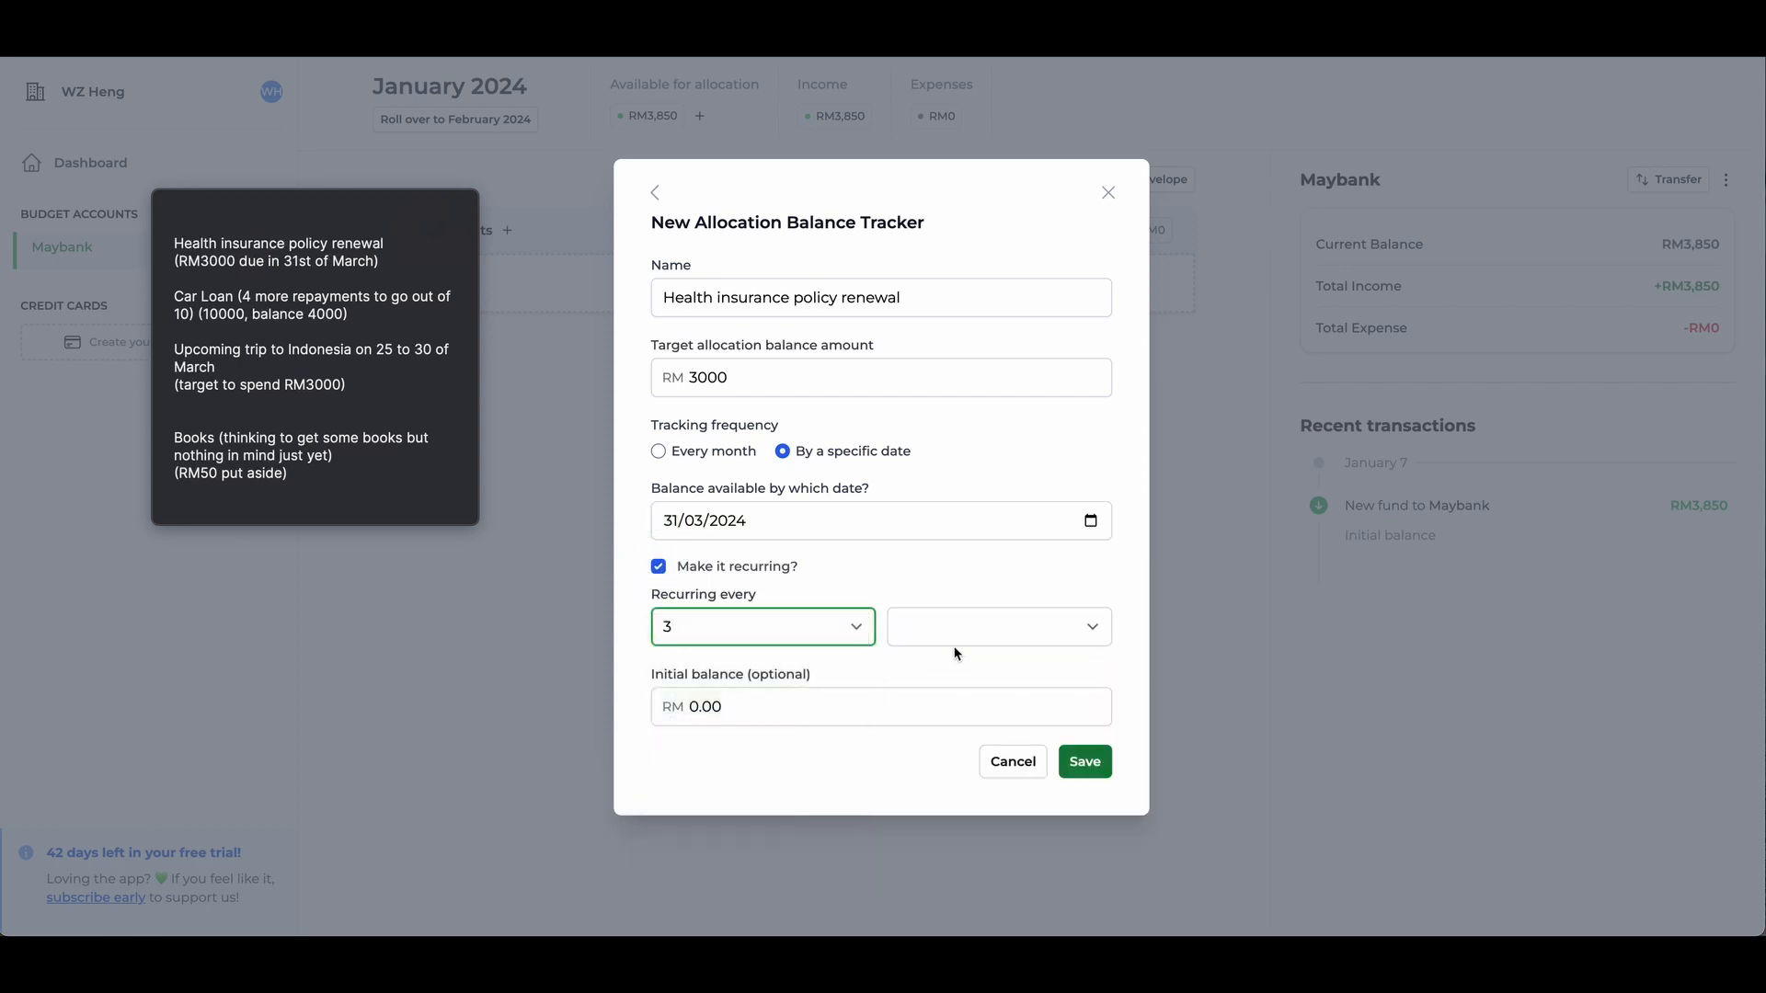
click(1090, 626)
click(1050, 643)
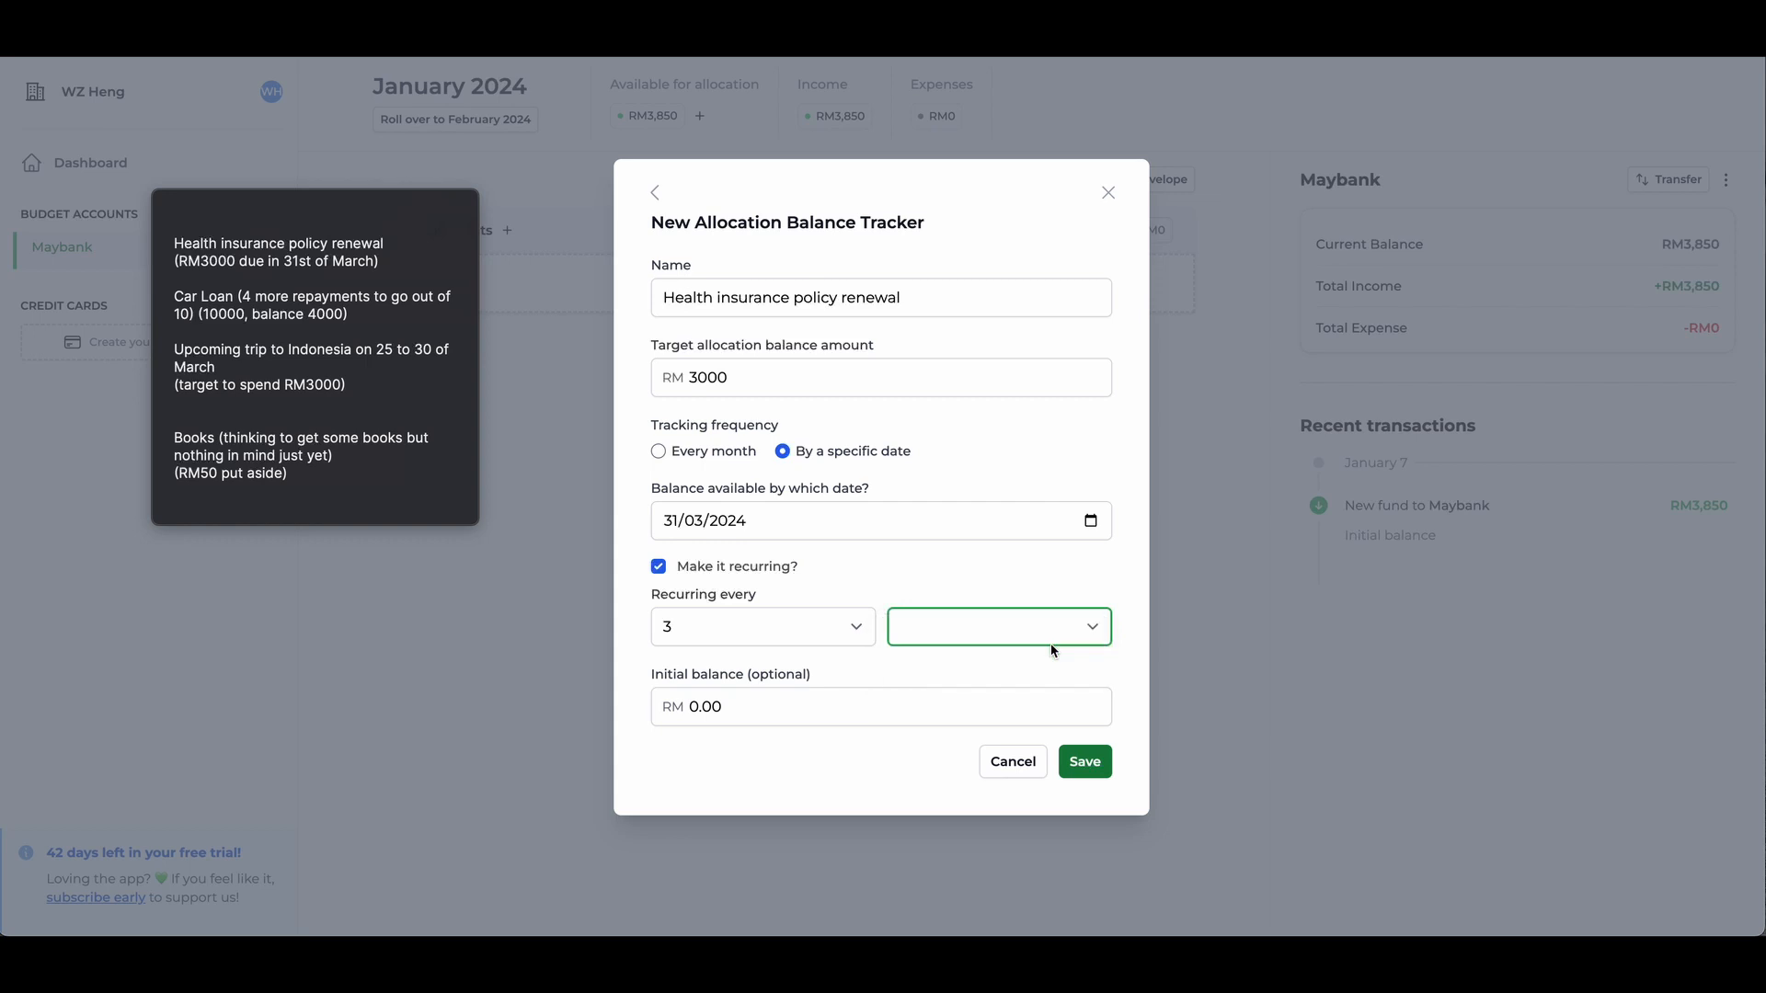
click(1099, 760)
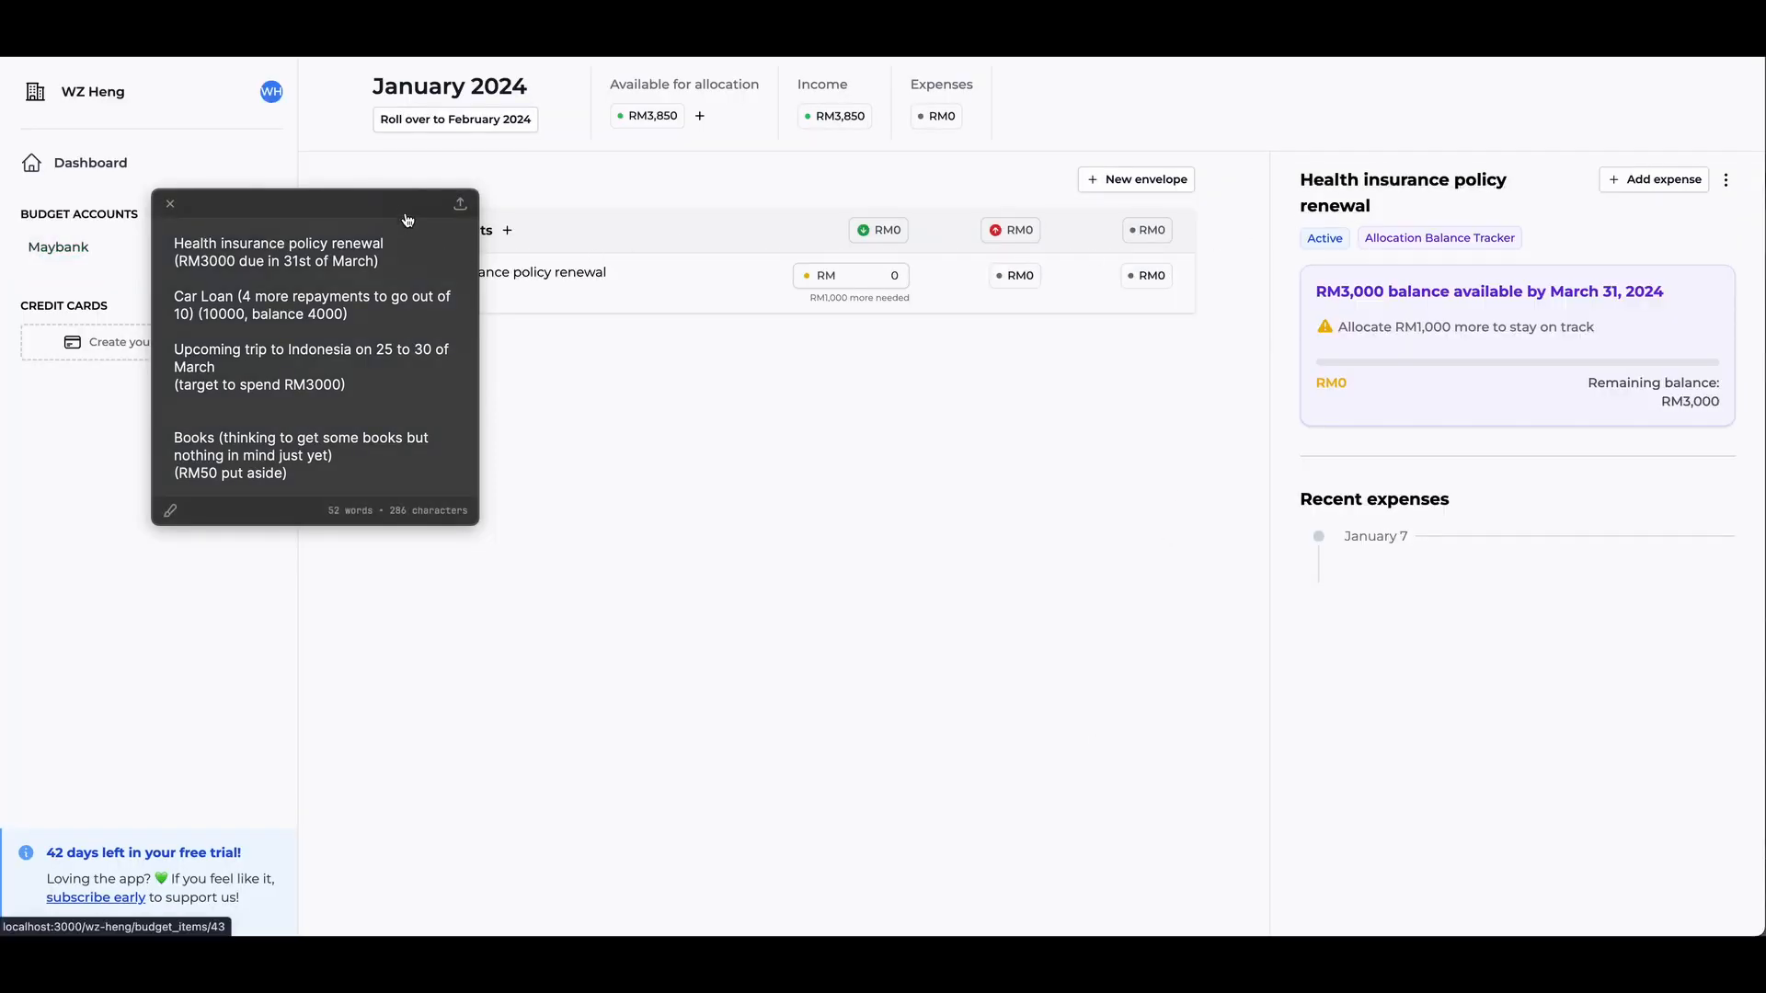
- Start a Fixed Rate Loan Repayment tracker in the Commitments envelope named "Car loan" with a principal amount of RM 10000
drag(407, 210, 286, 200)
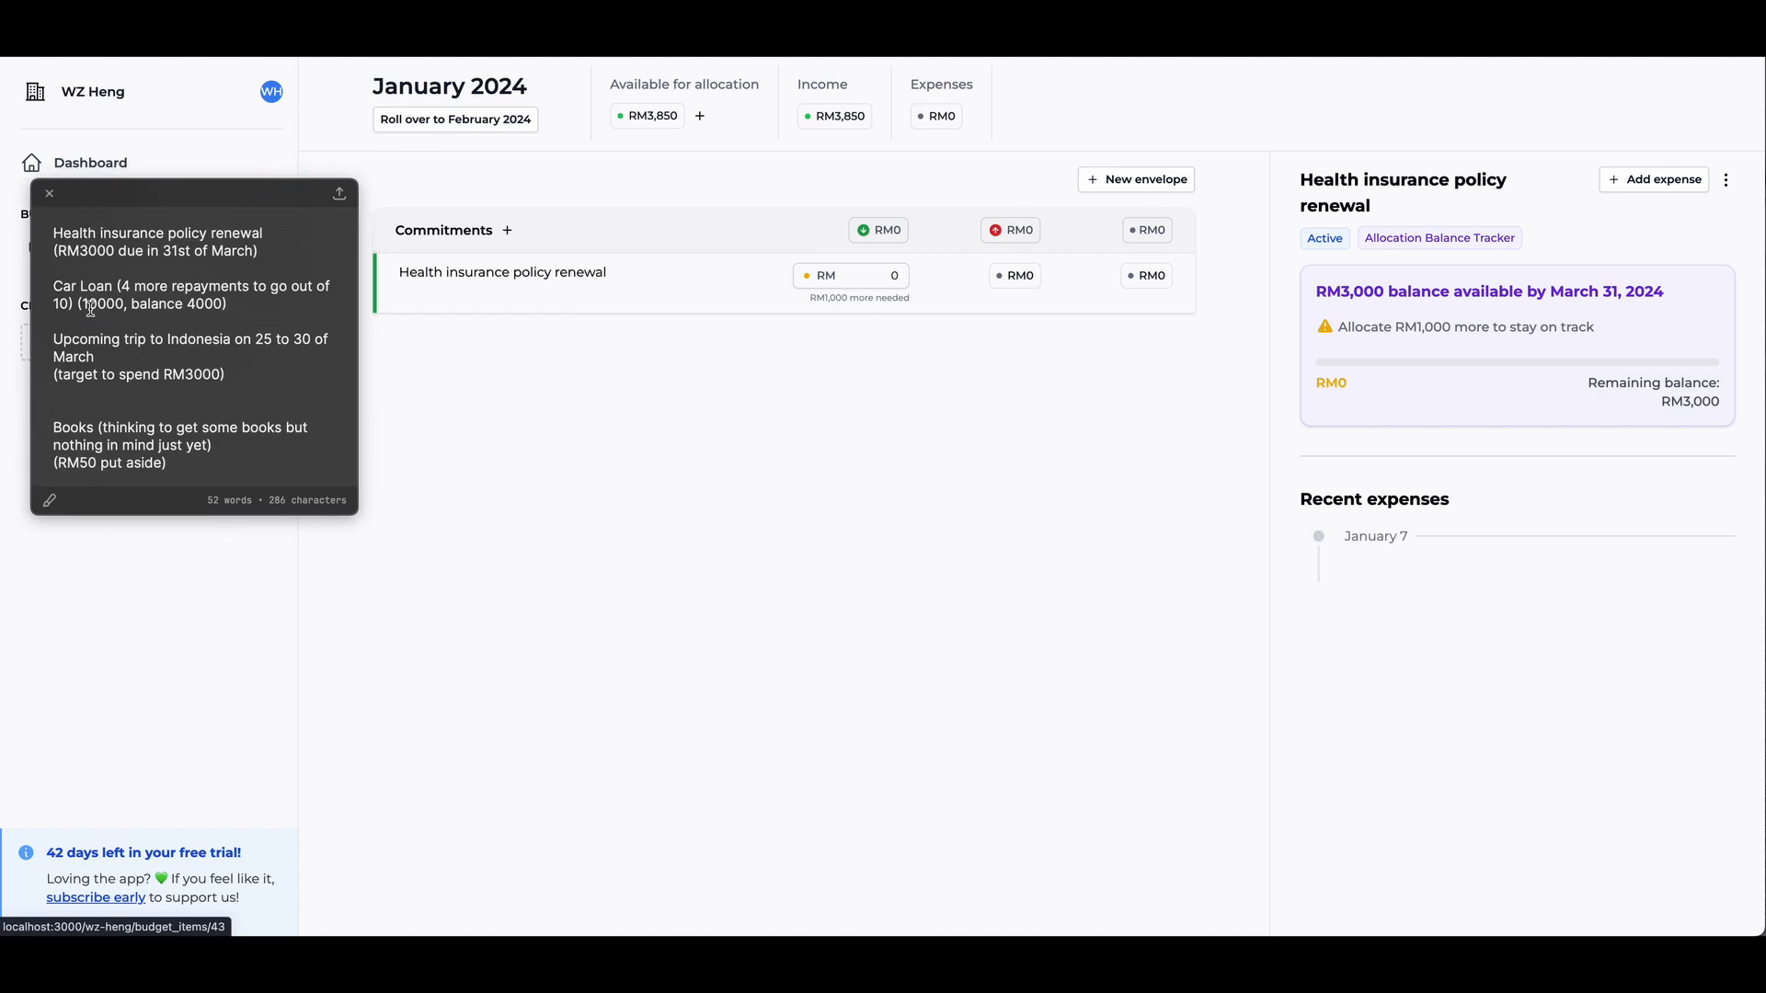
click(508, 232)
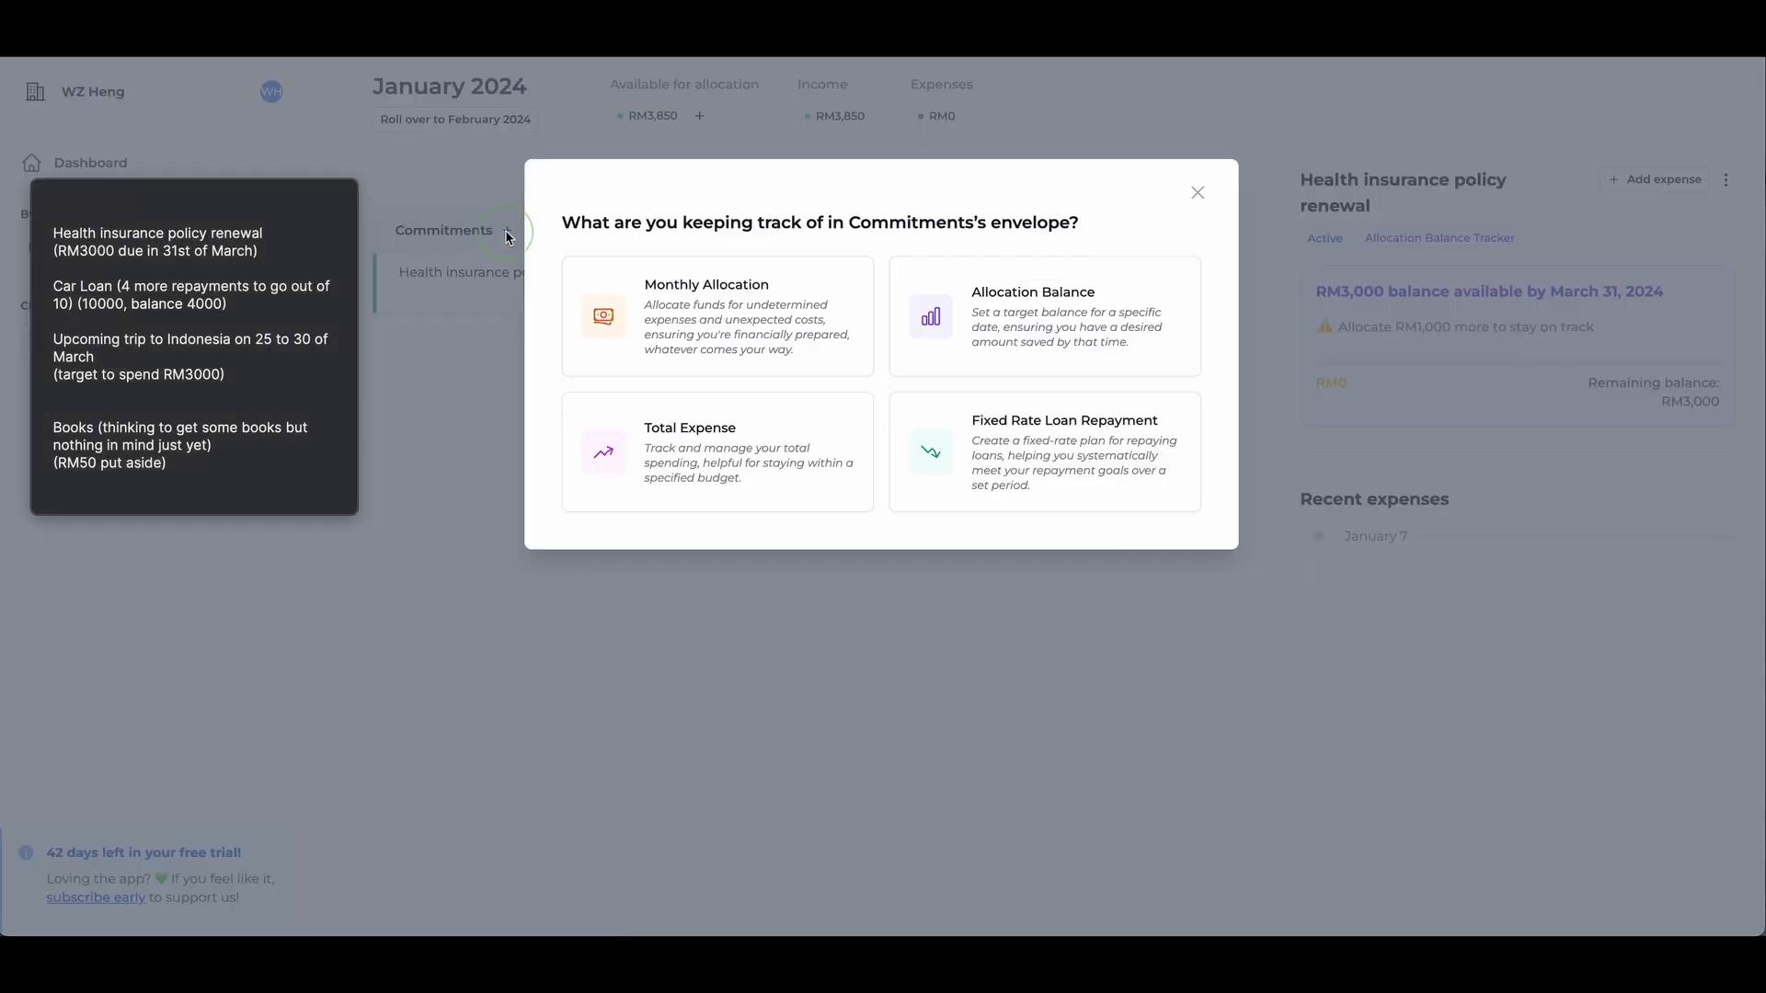
click(1034, 463)
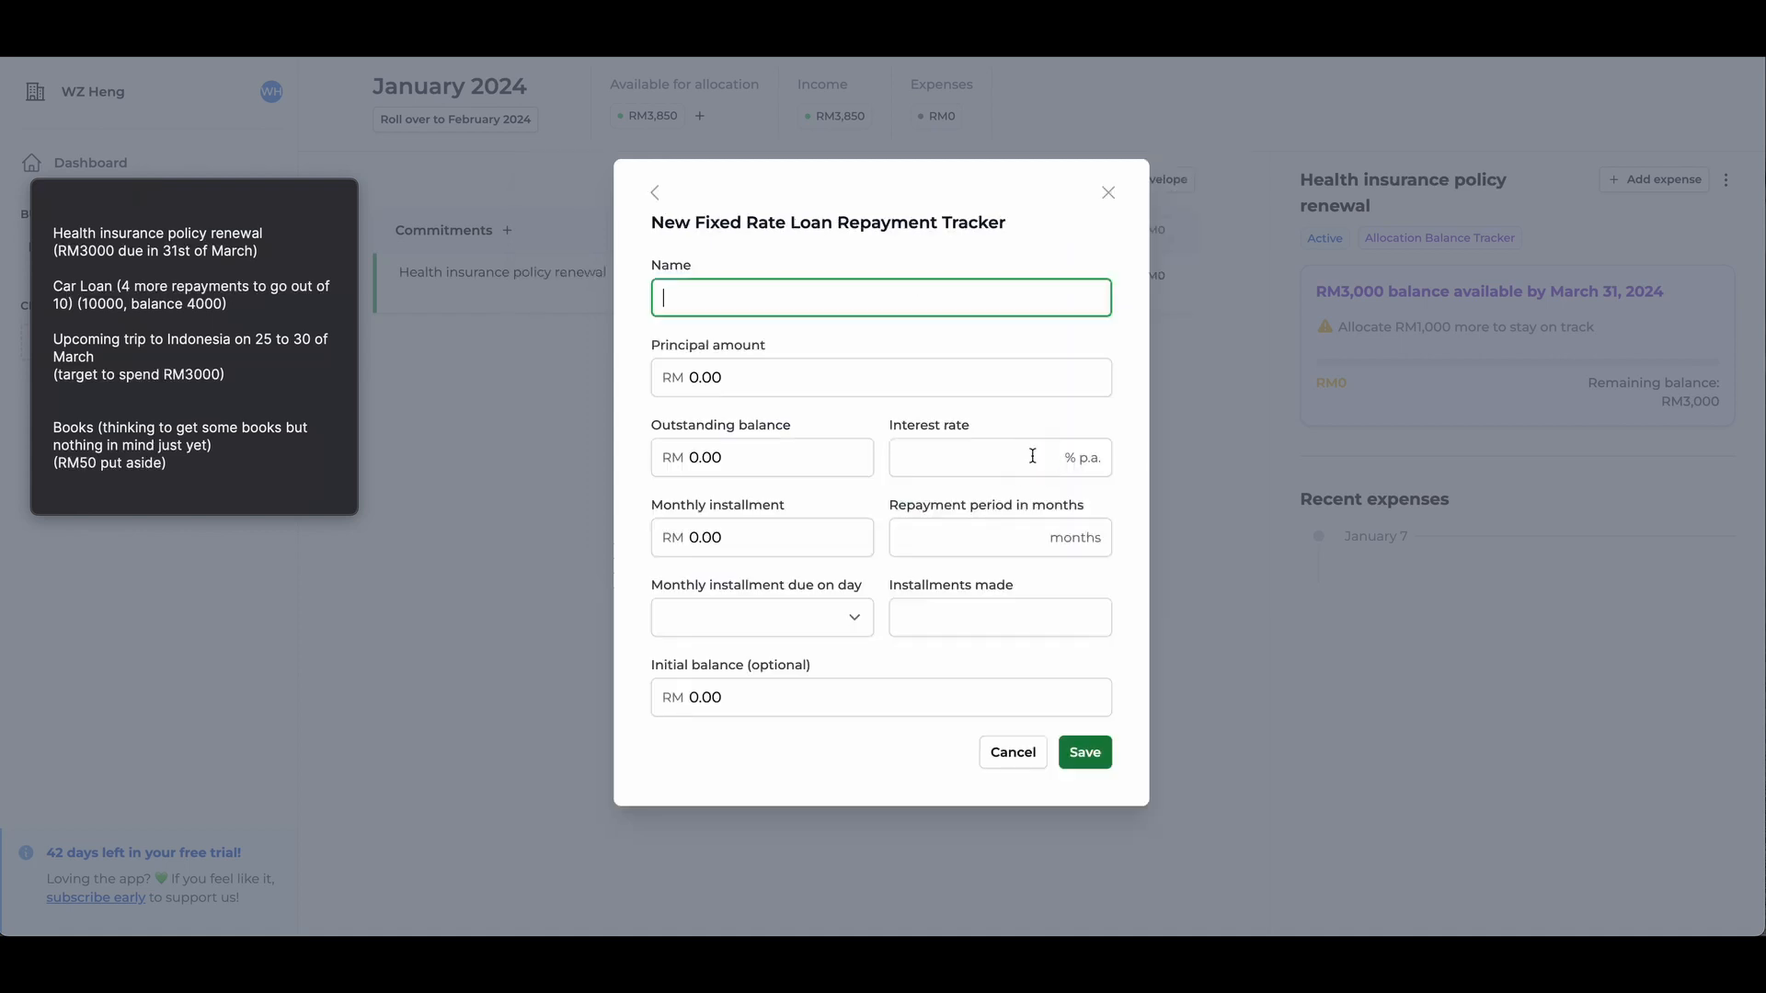
text(Car loan)
key(Tab)
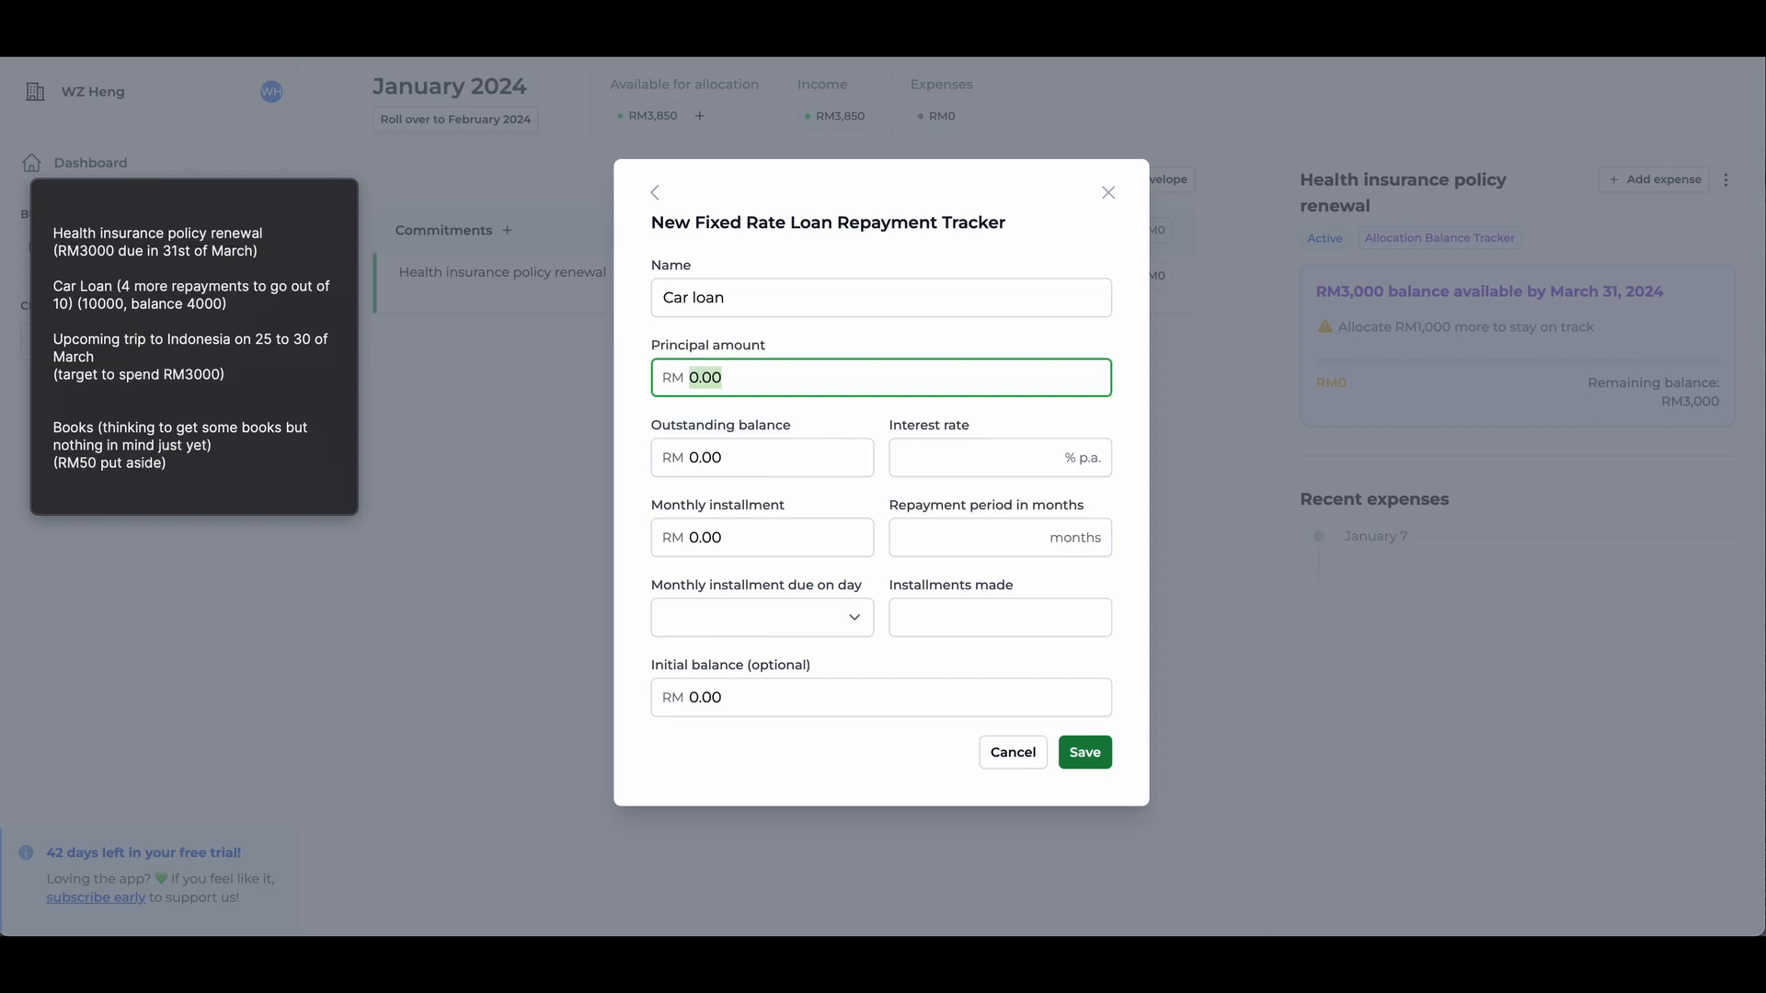
text(10000)
key(Tab)
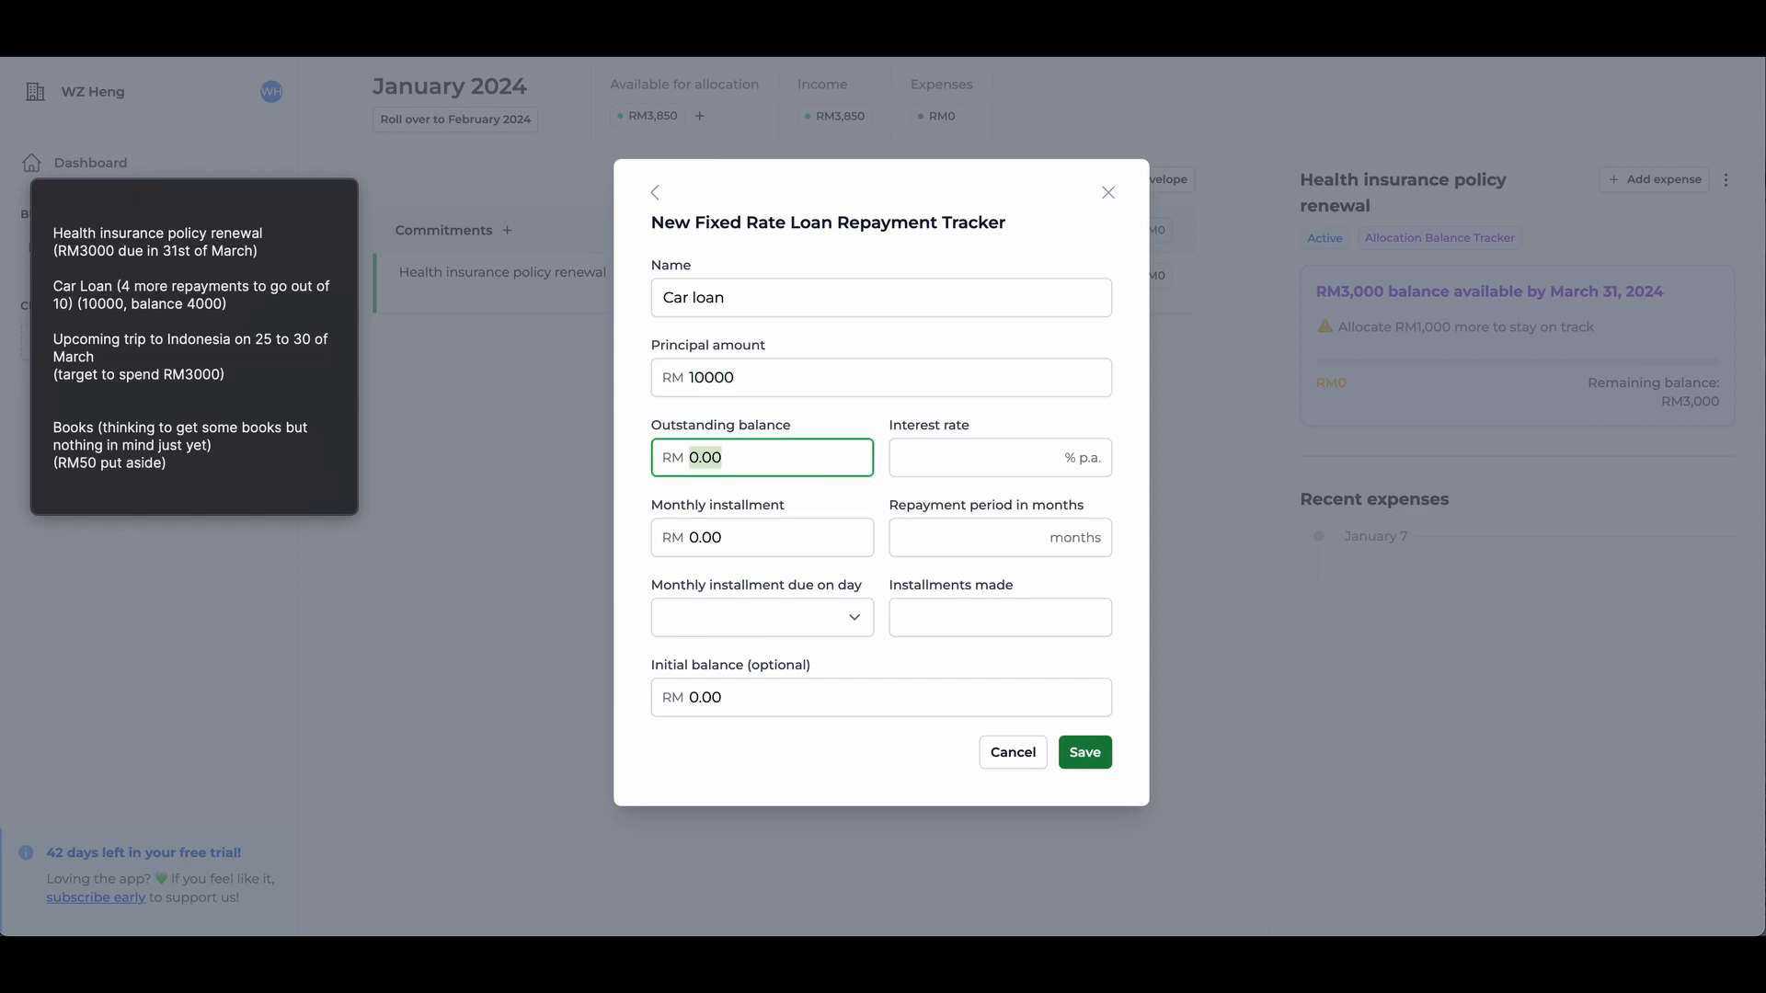
- Set the car loan's outstanding balance to RM 4000, interest rate to 0% p.a. and monthly installment to RM 1000
text(4000)
key(Tab)
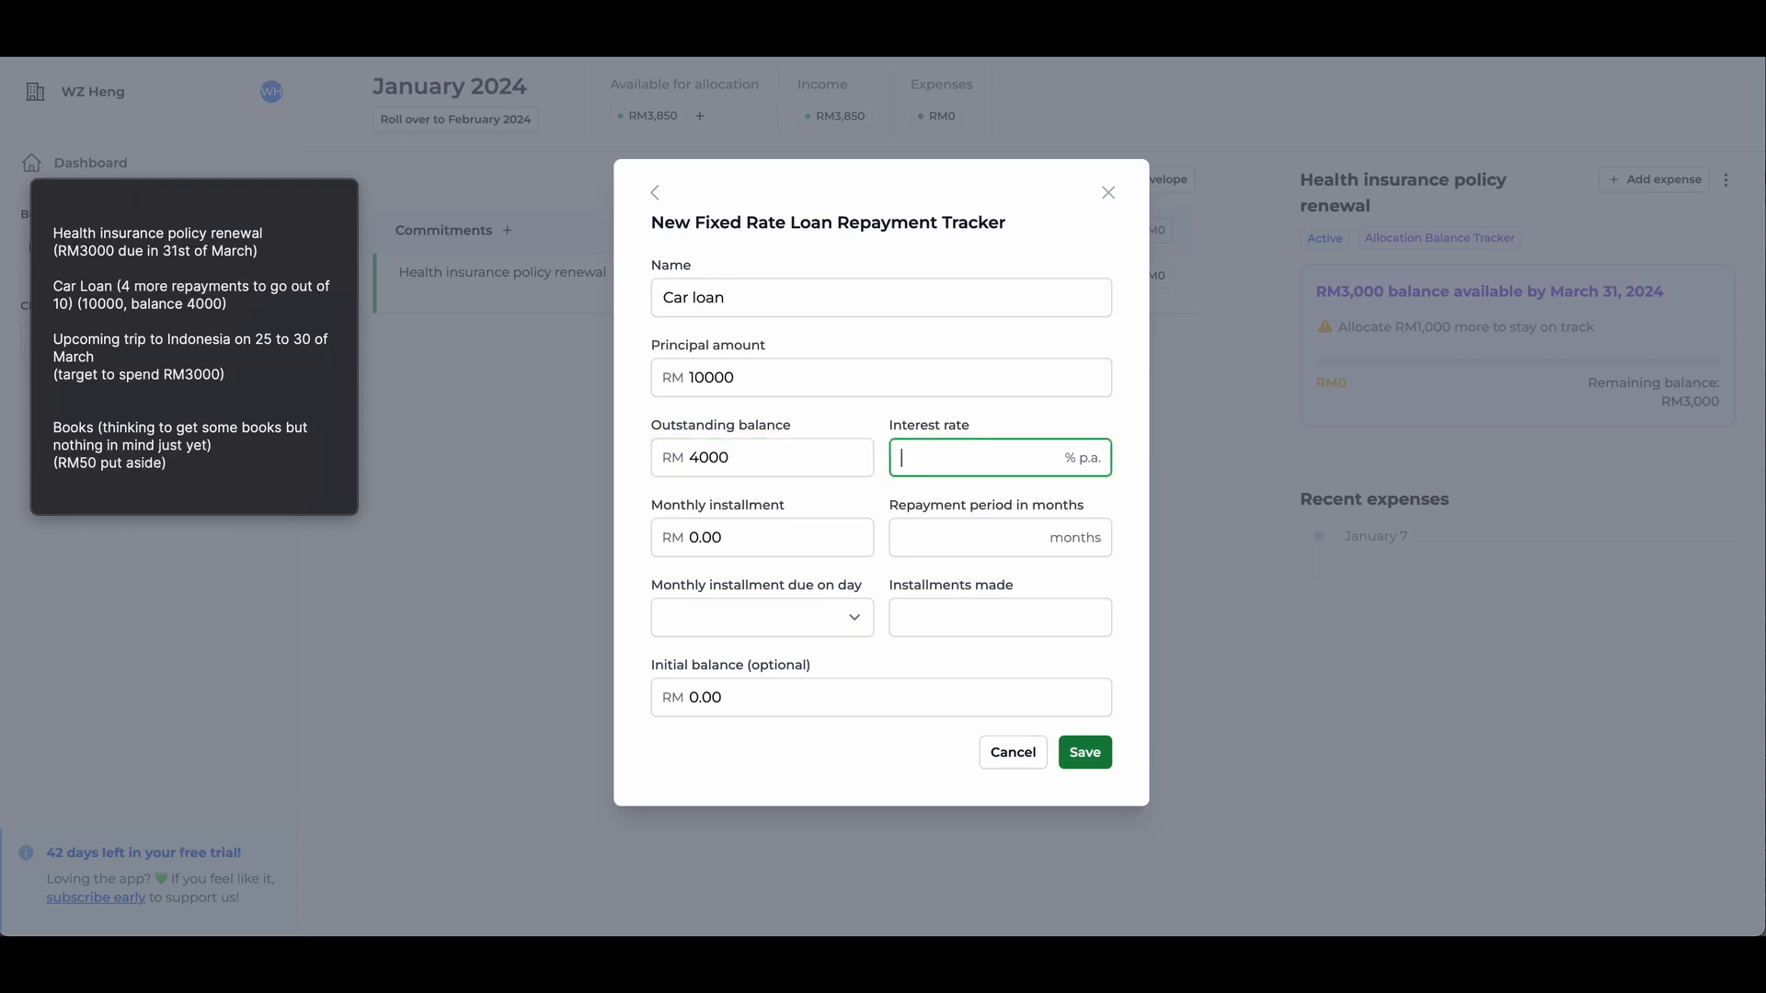
key(Tab)
text(100)
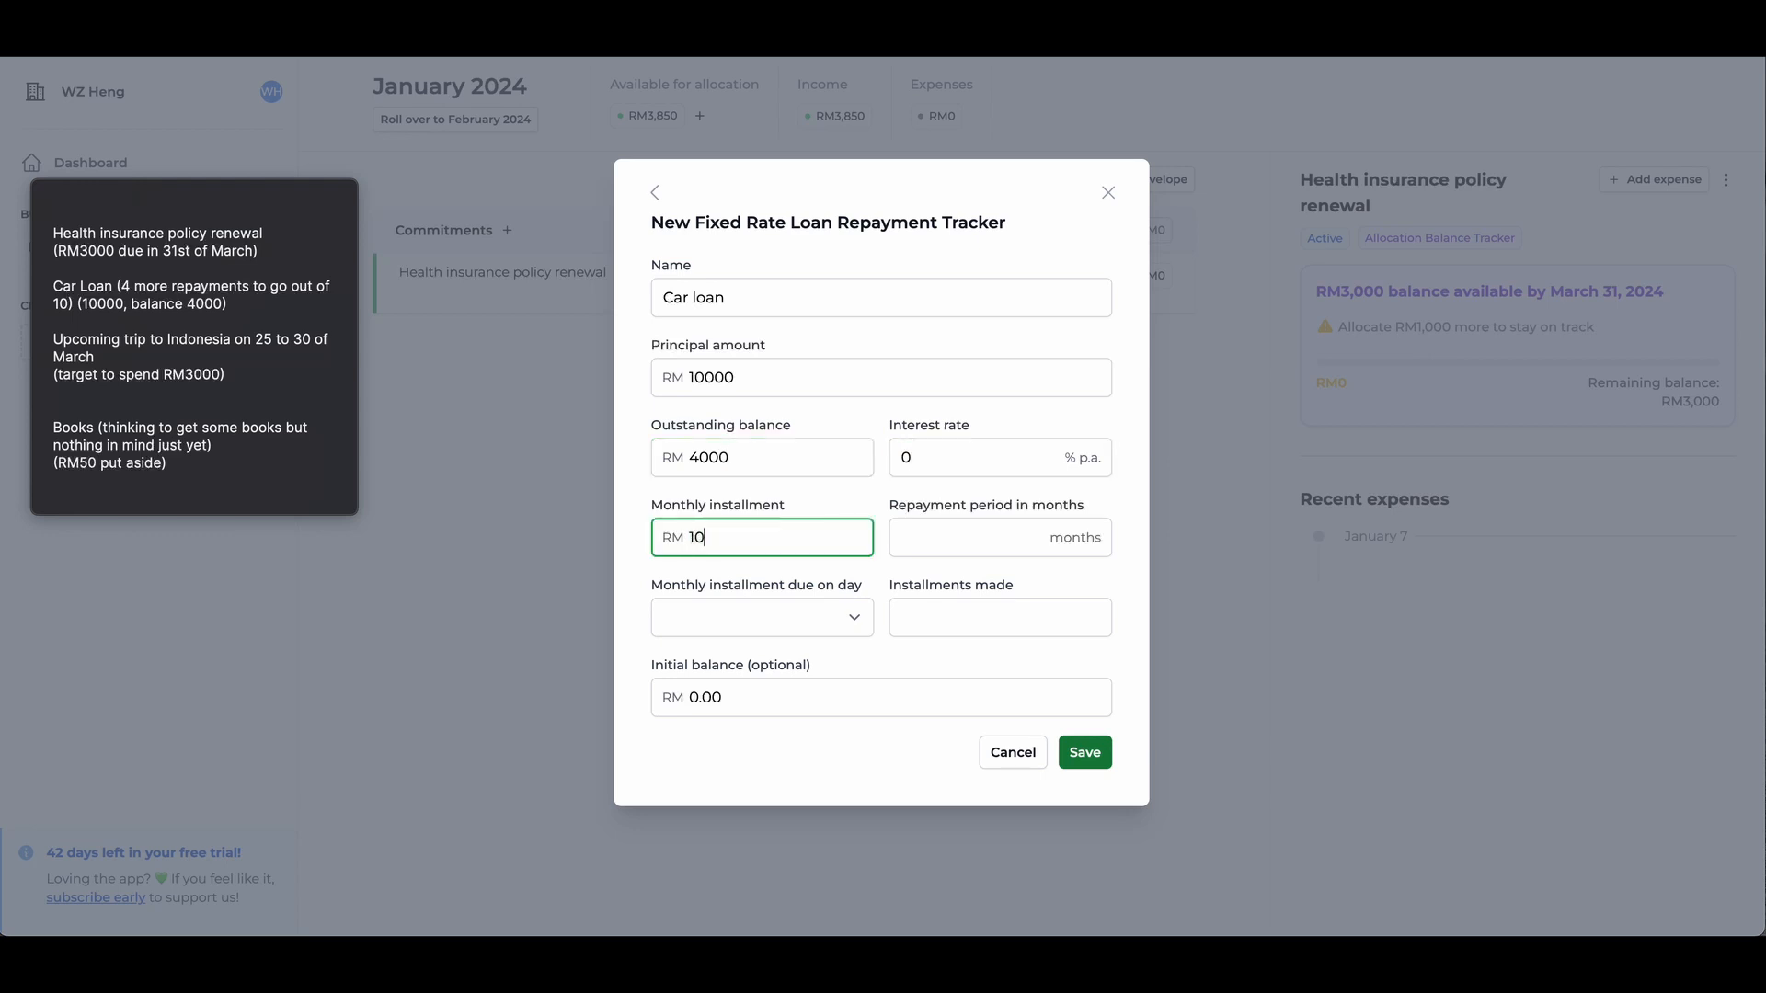
key(Tab)
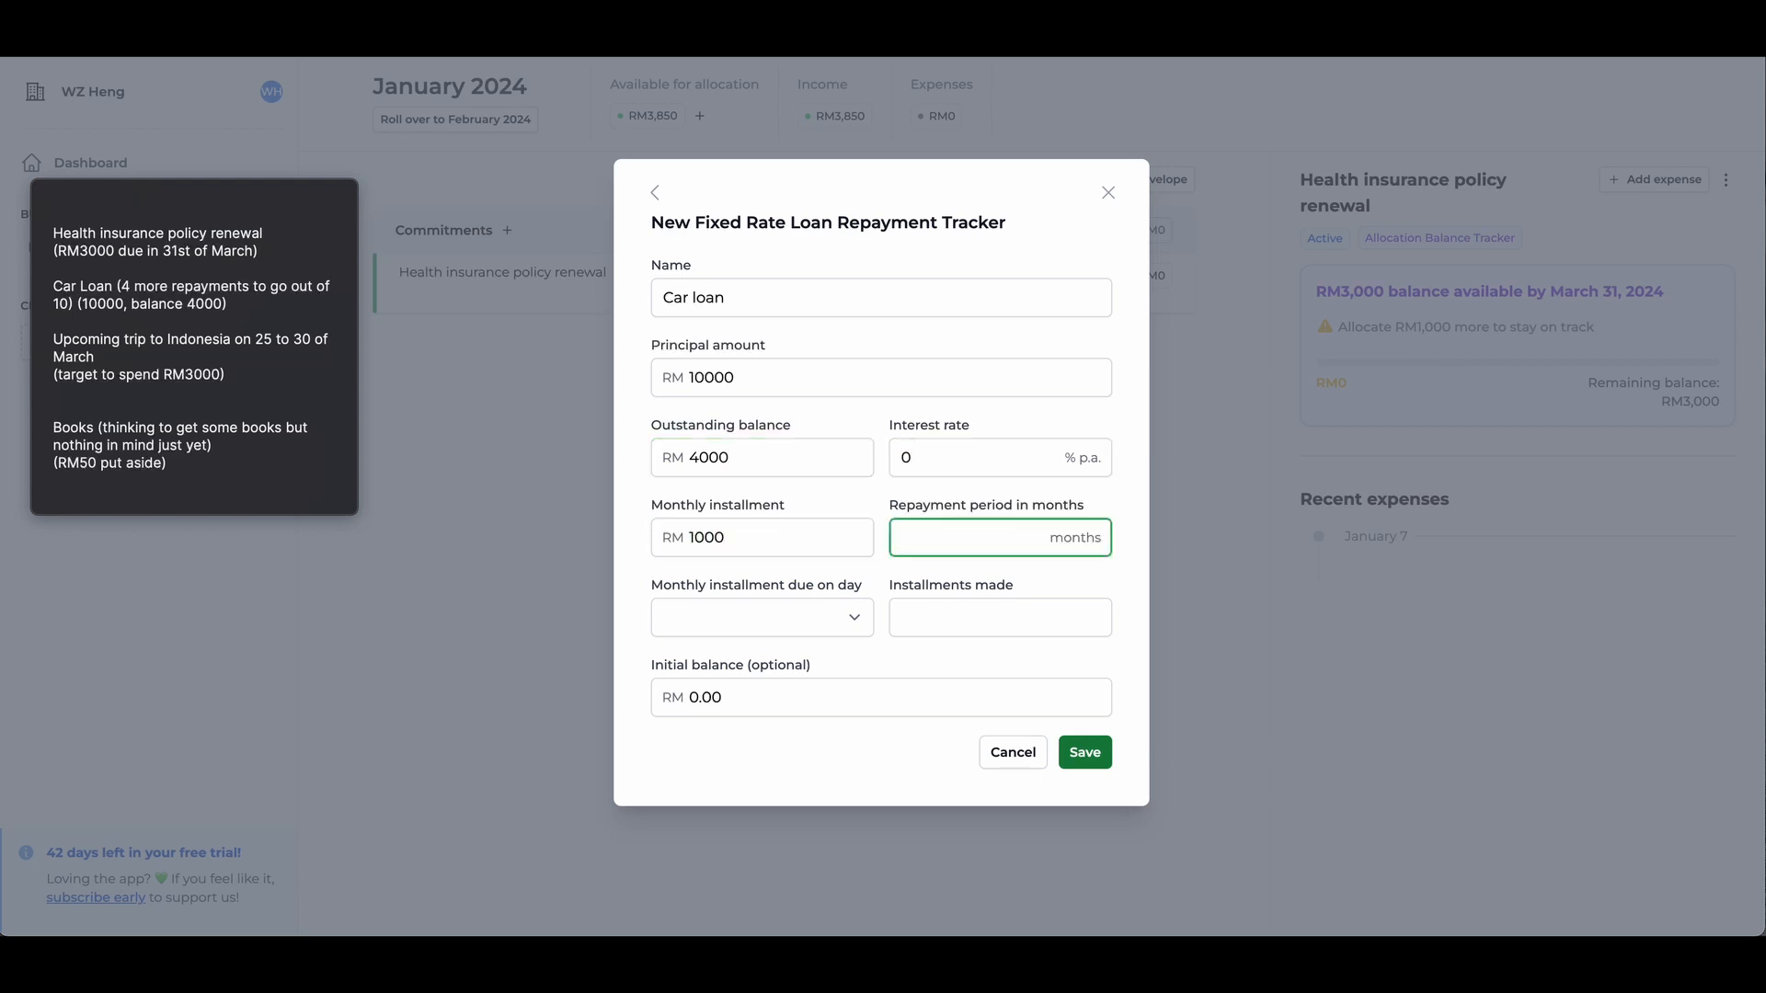
- Set the loan's repayment period to 10 months, due day to 28 and installments made to 6, and save the tracker
text(10)
key(Tab)
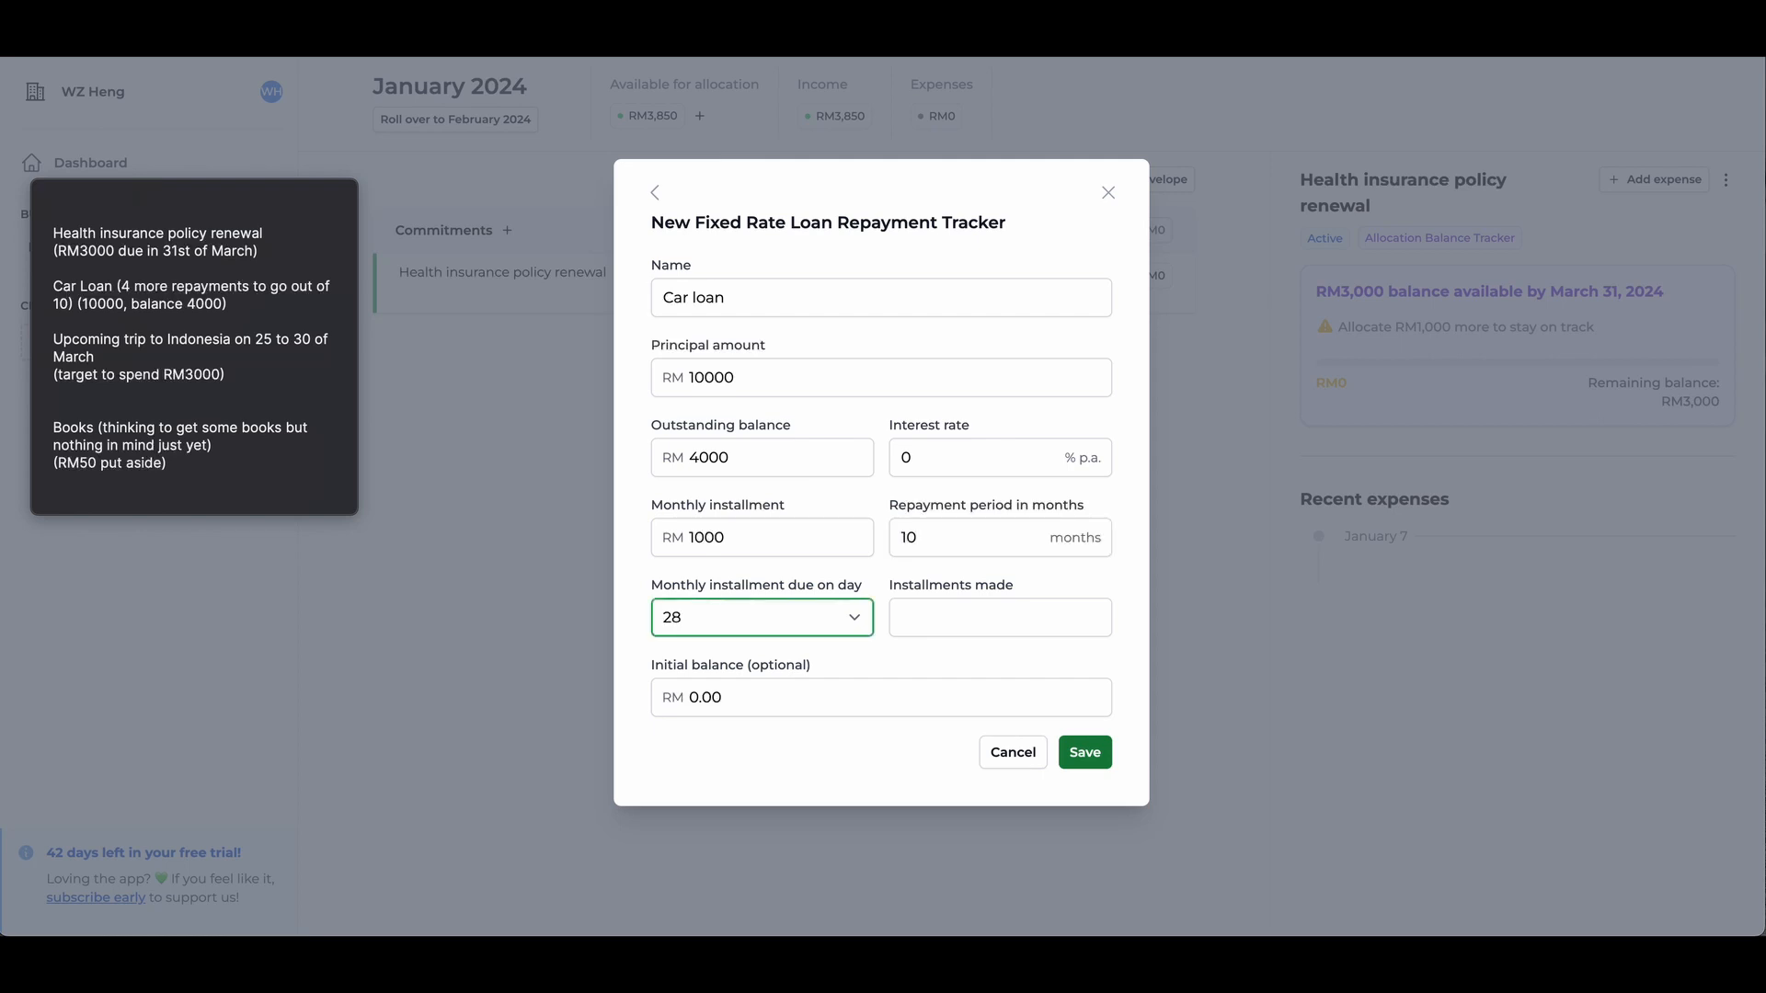
key(Tab)
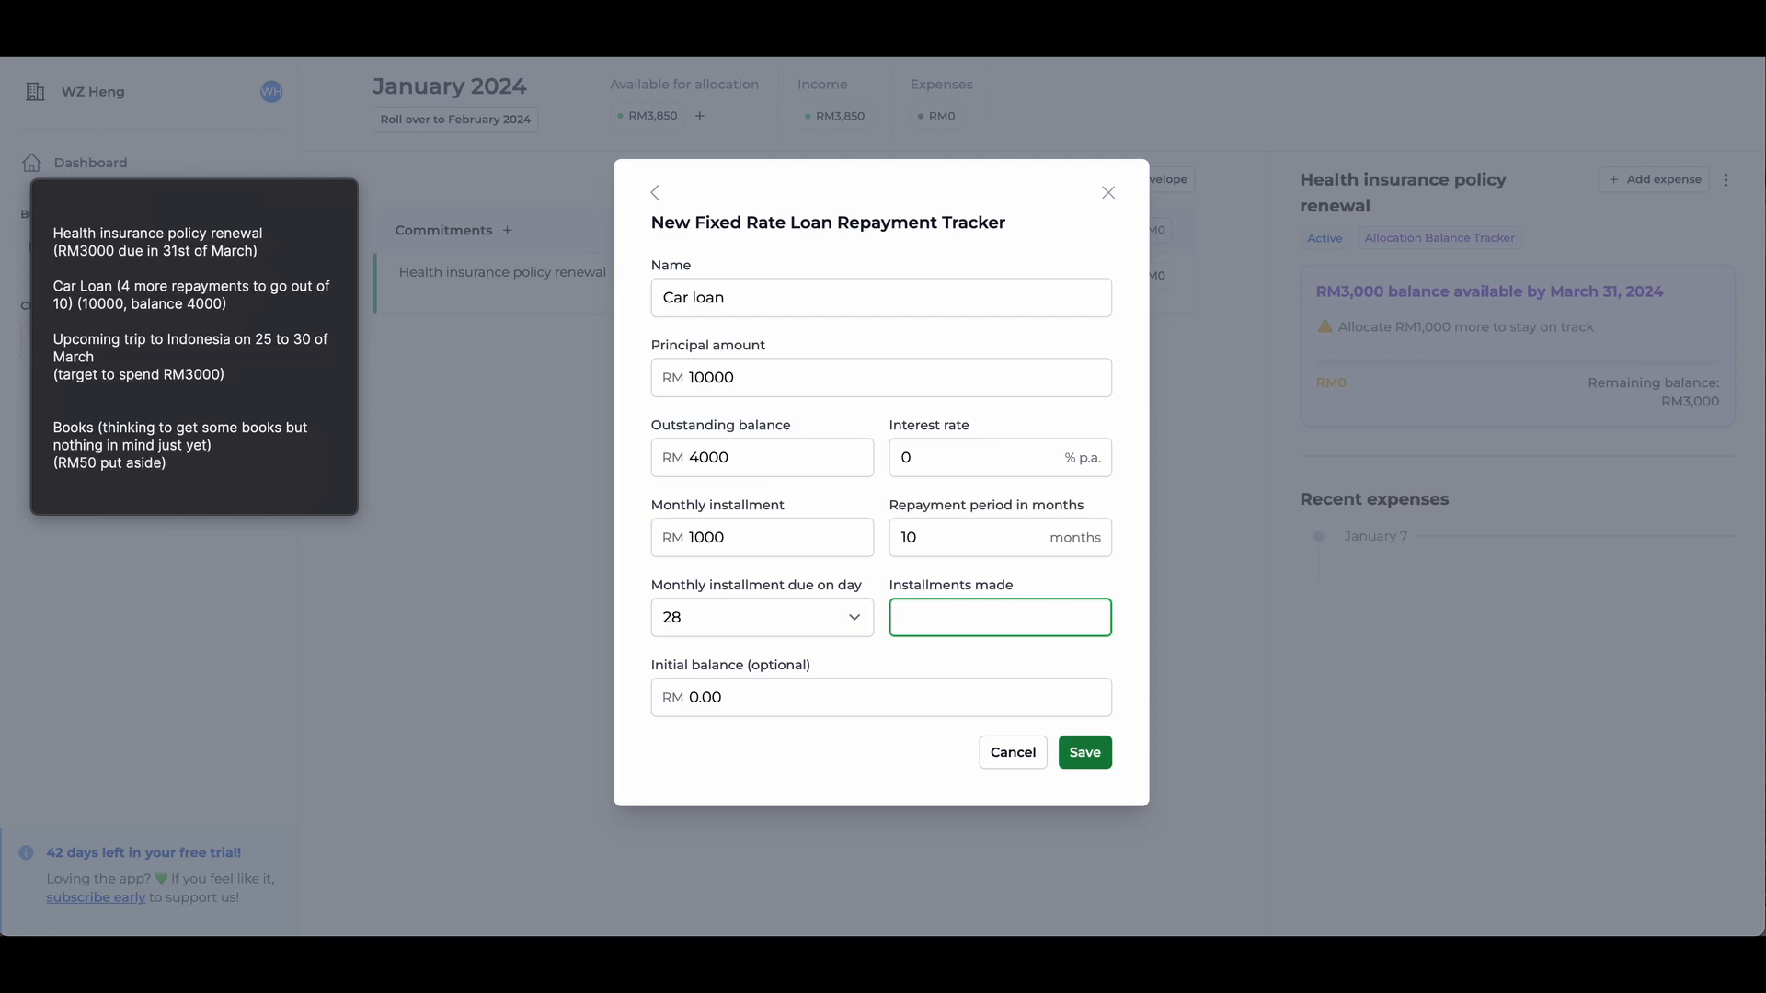
key(Return)
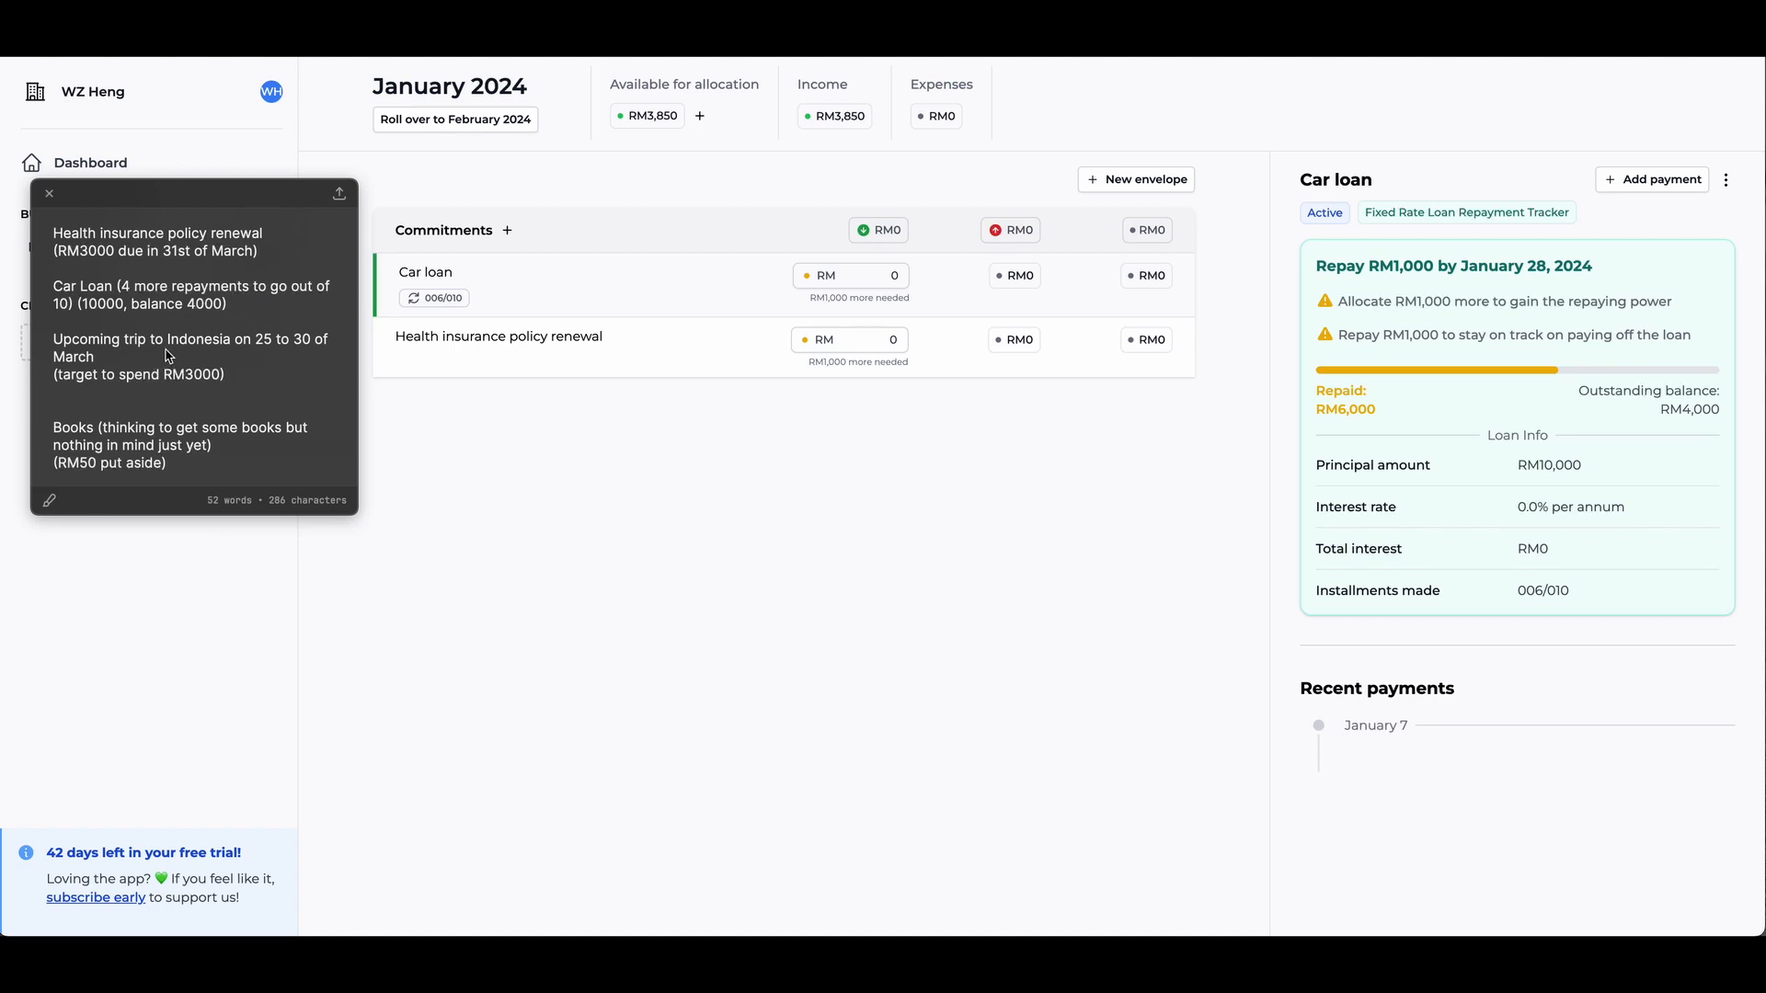
- Create a second envelope named "Travels"
click(1154, 178)
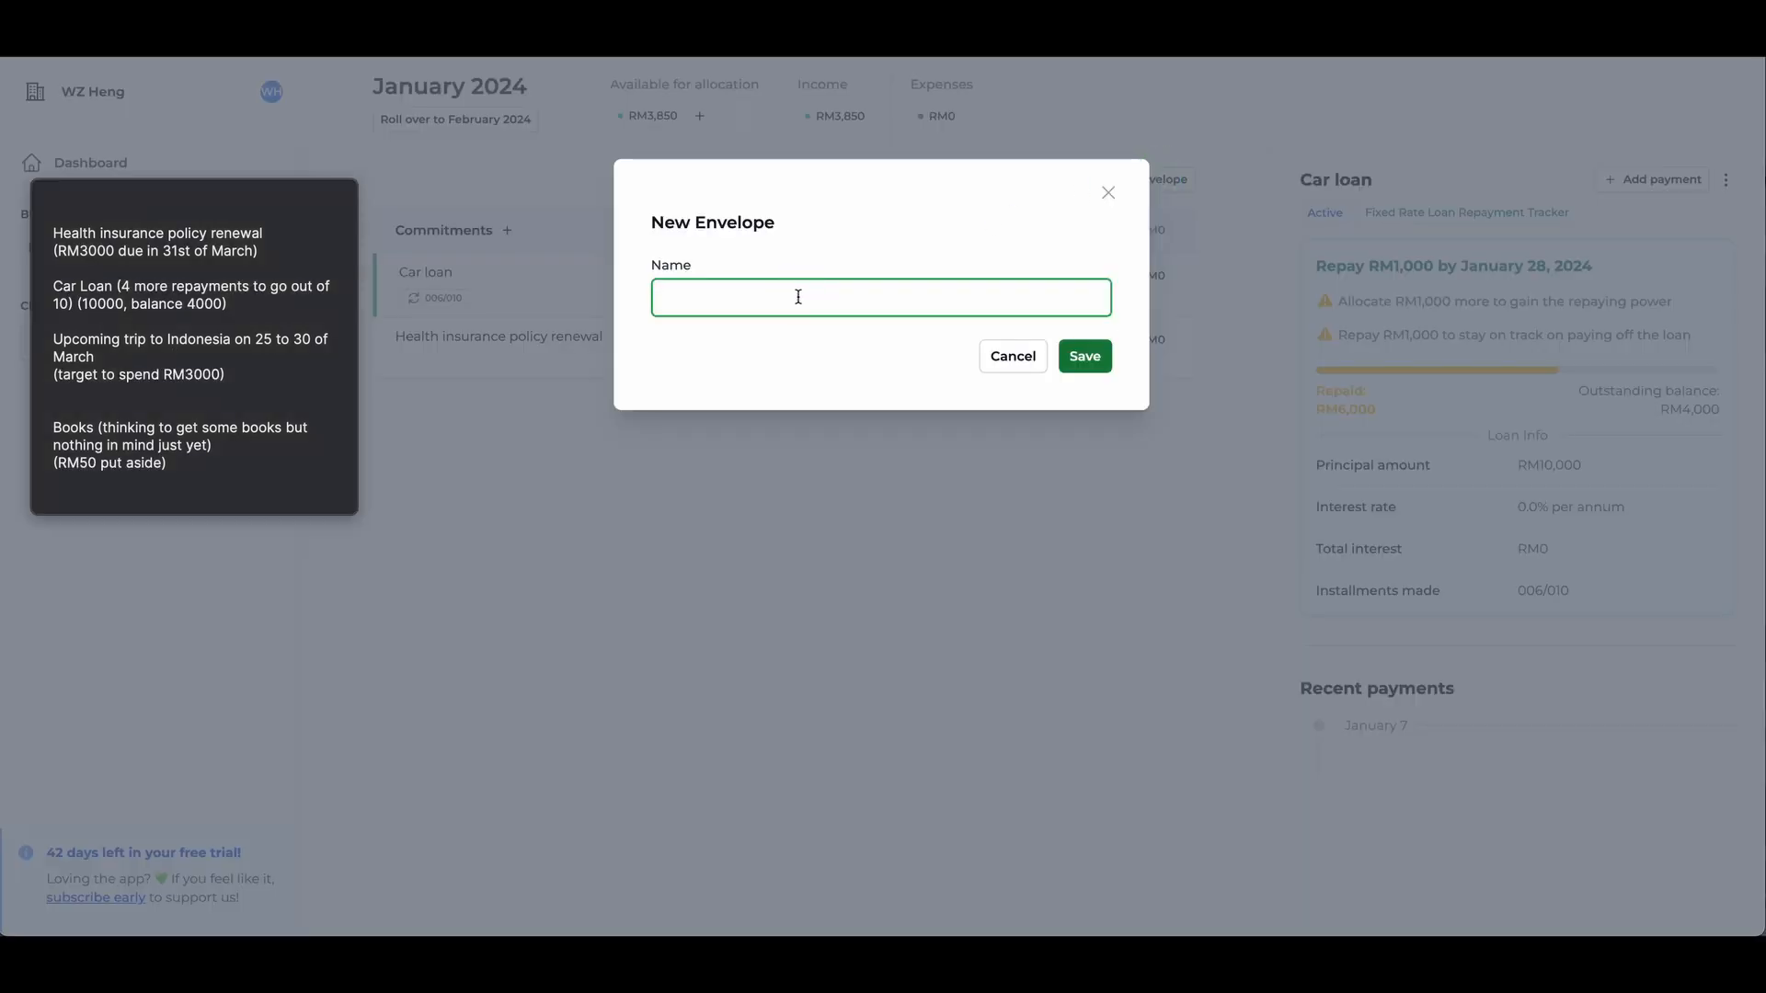
text(Travels)
key(Return)
- Start a Total Expense tracker in the Travels envelope named "Trip to Indonesia" with a target expense amount of RM 3000
click(784, 297)
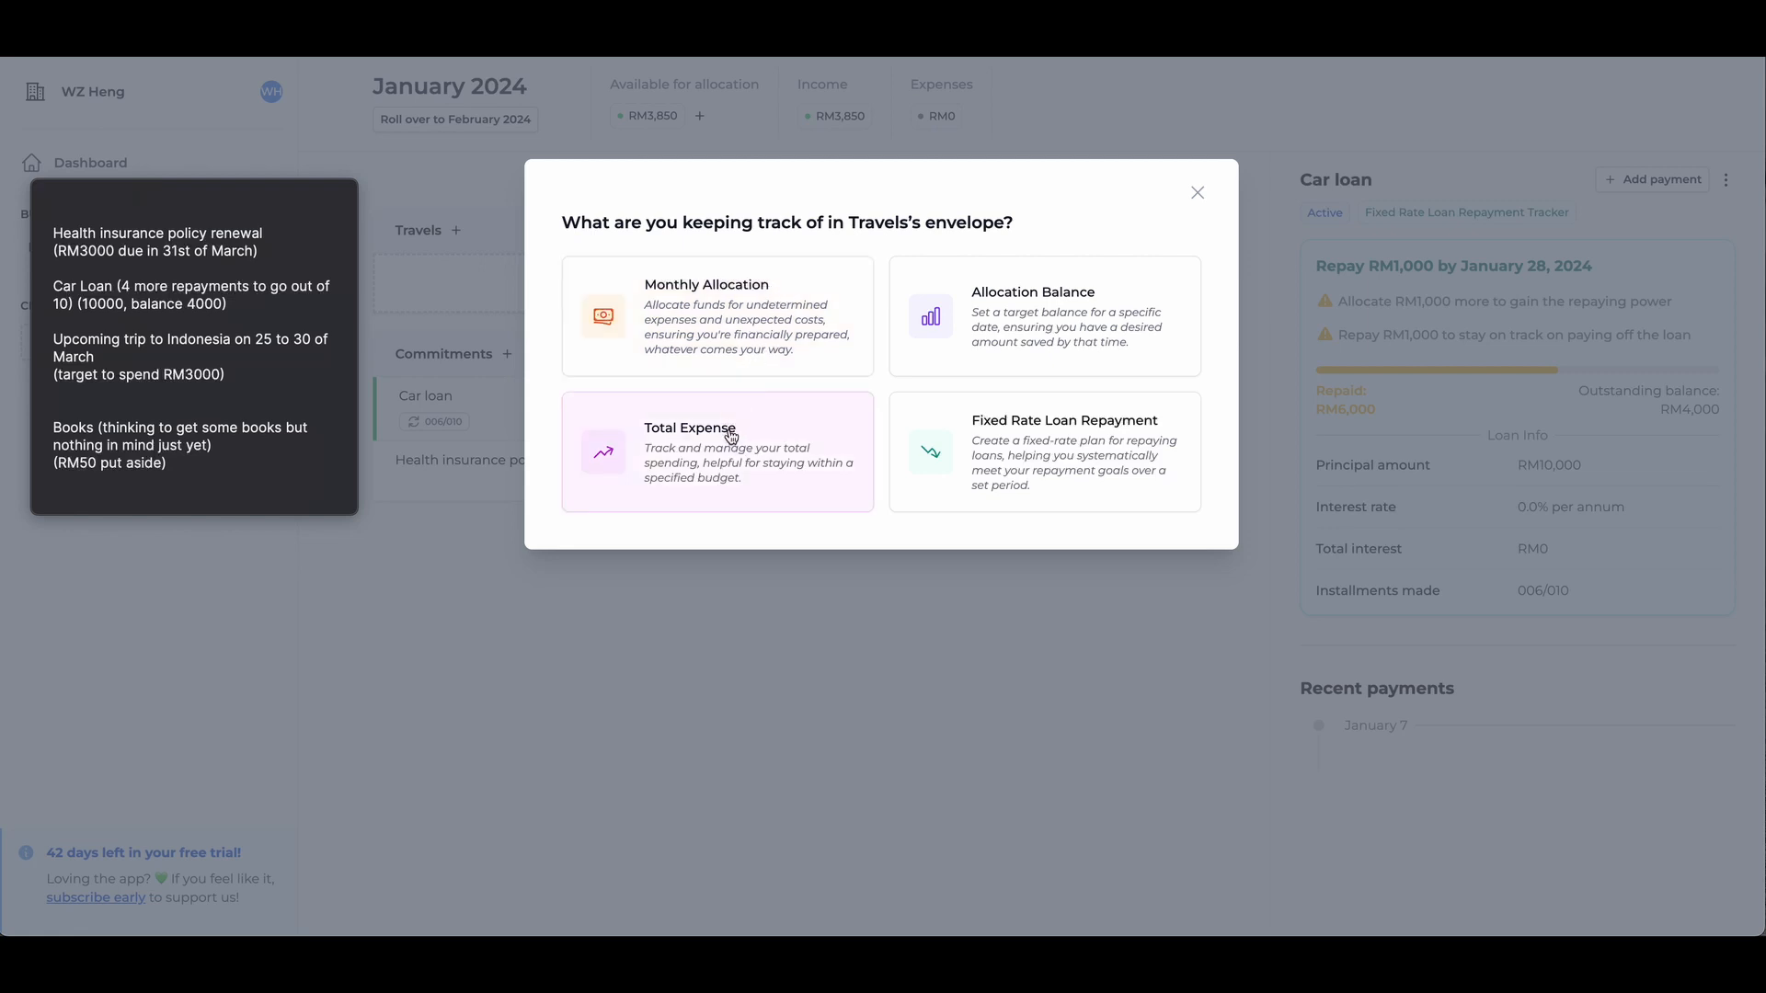
click(679, 487)
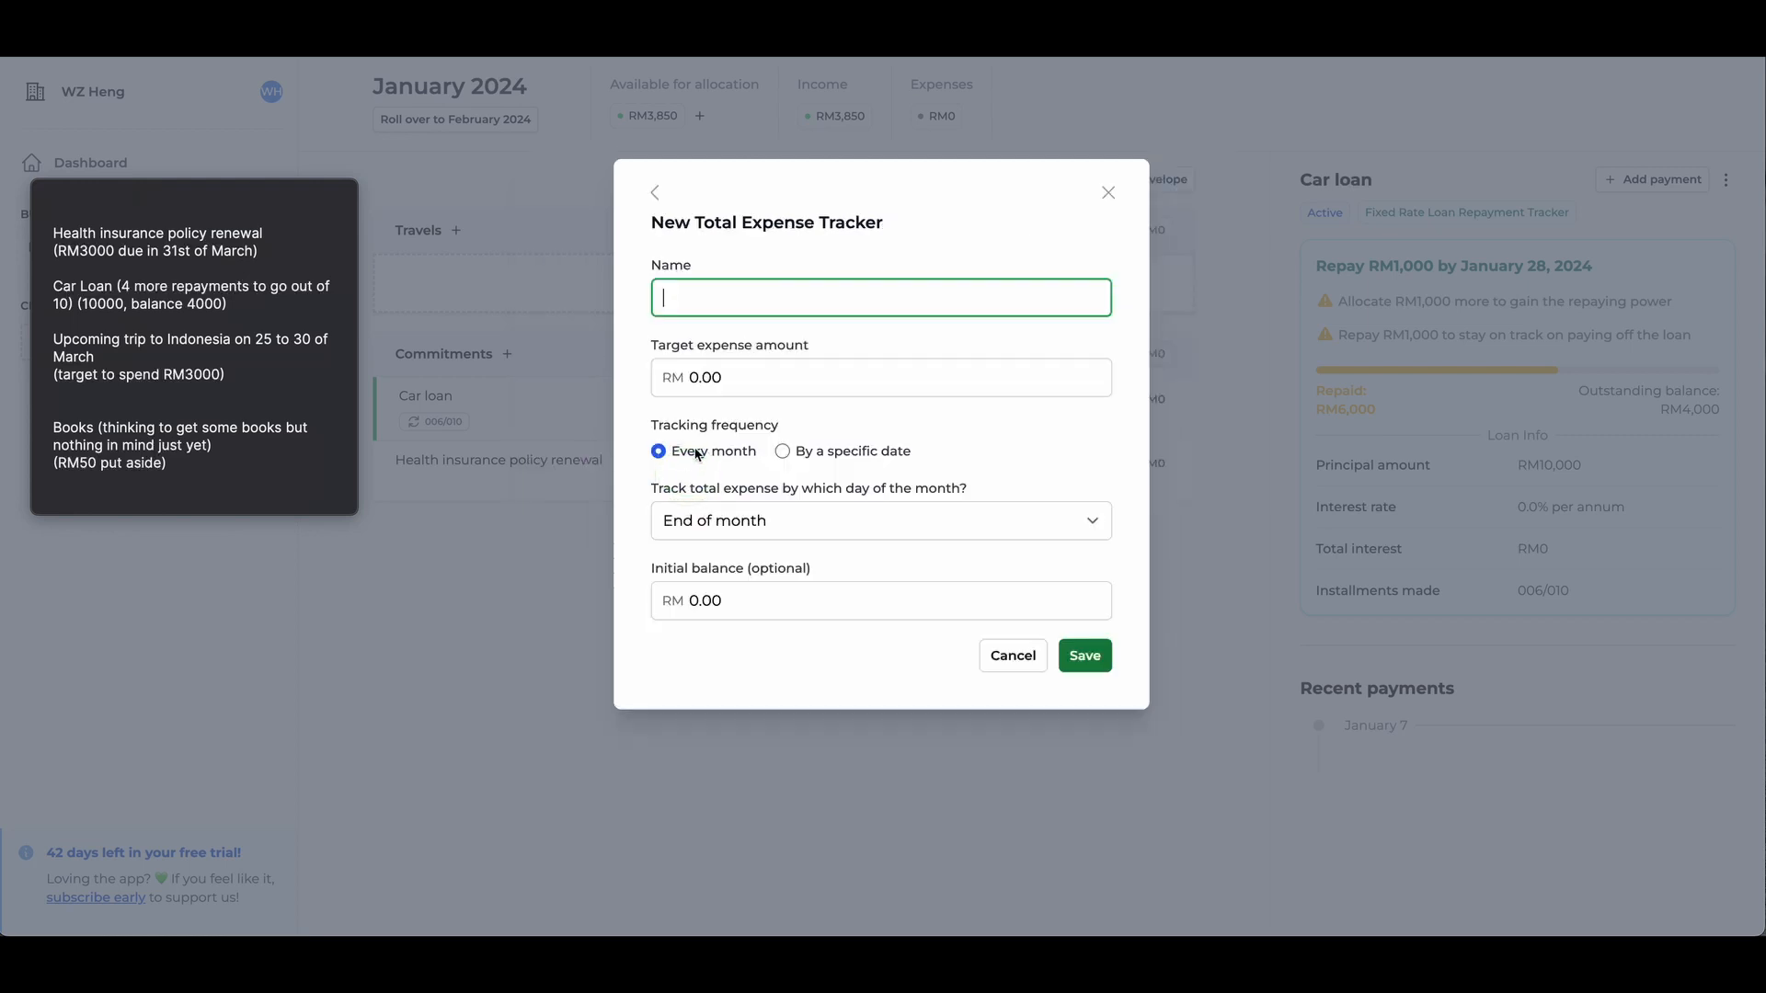
click(746, 297)
text(Trip to IN)
text(donesia)
key(Tab)
text(30)
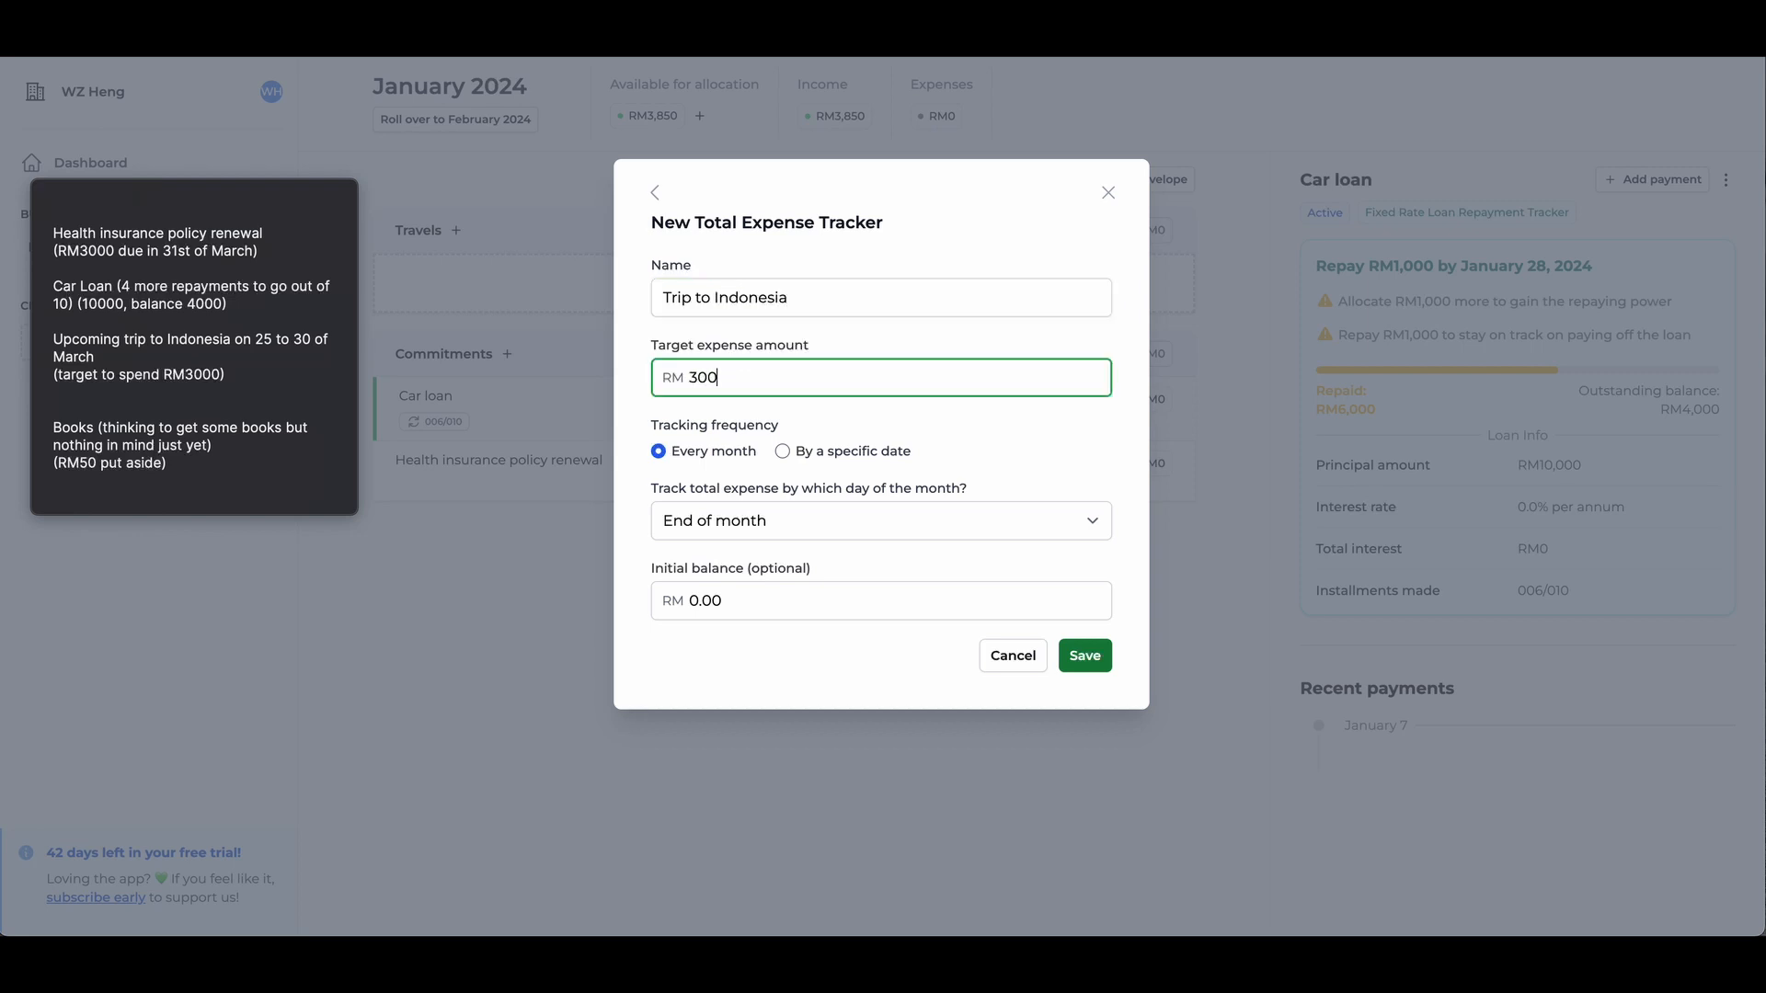
- Track the trip's total expense by the specific date 30/03/2024 and save the tracker
click(784, 451)
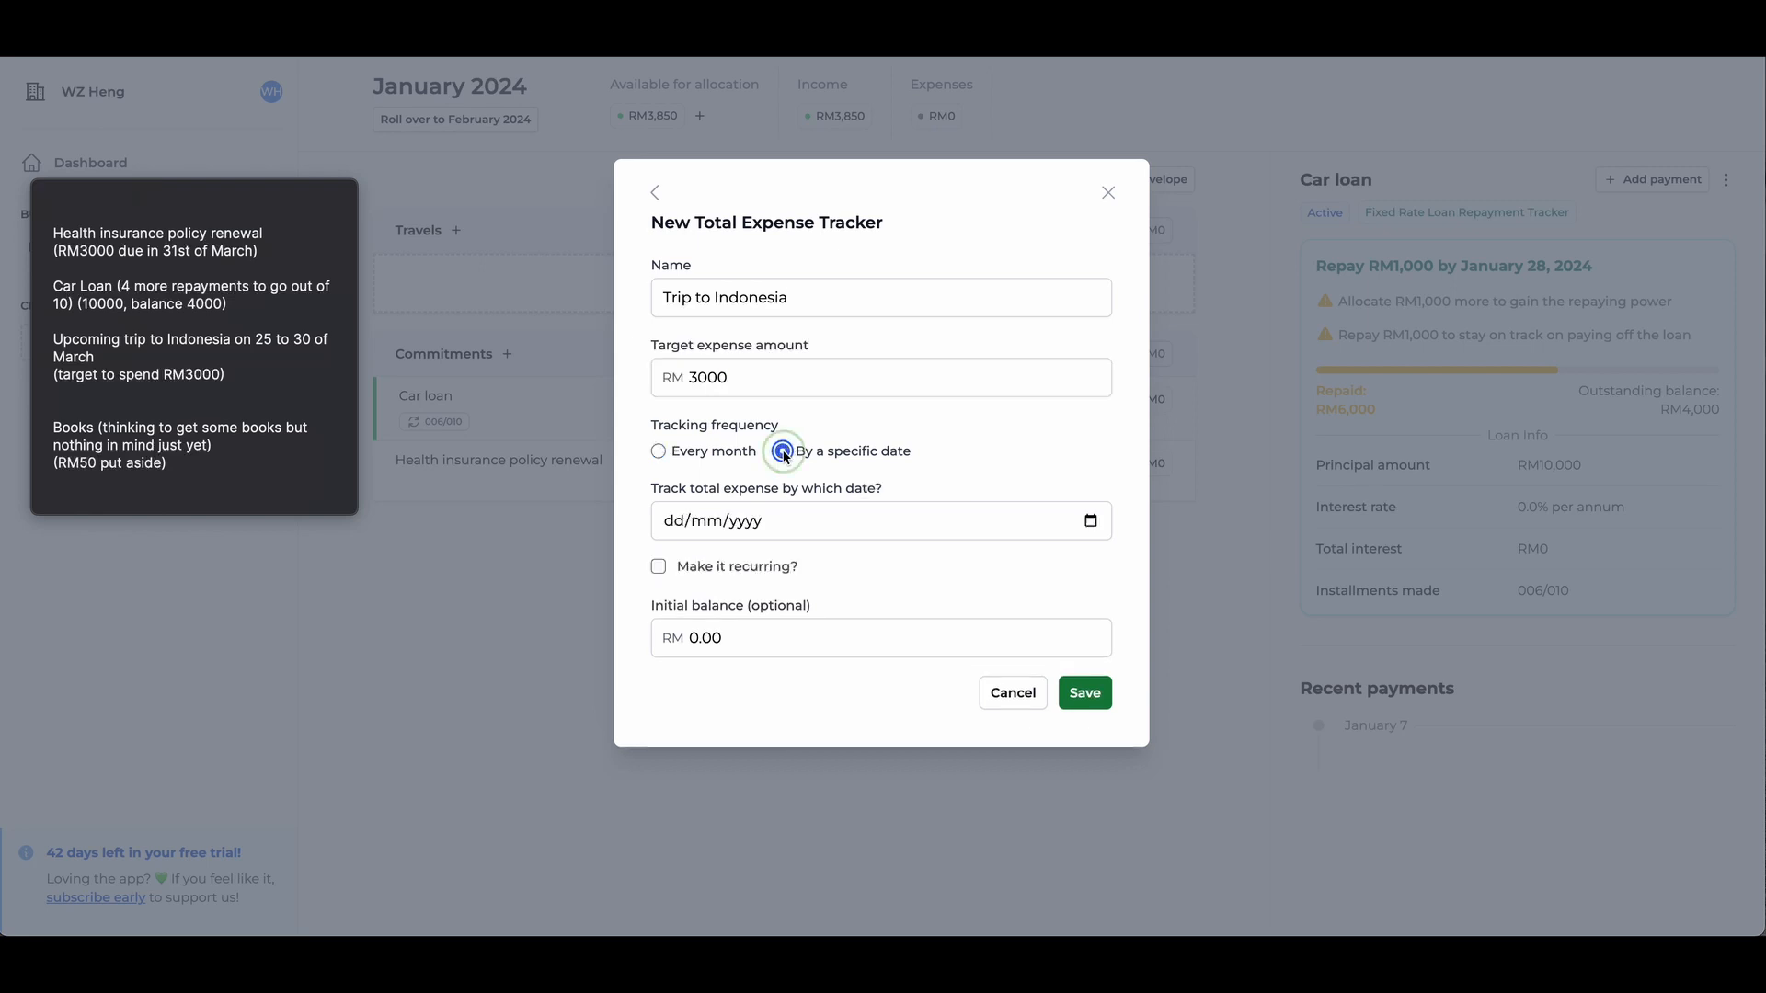
click(1088, 523)
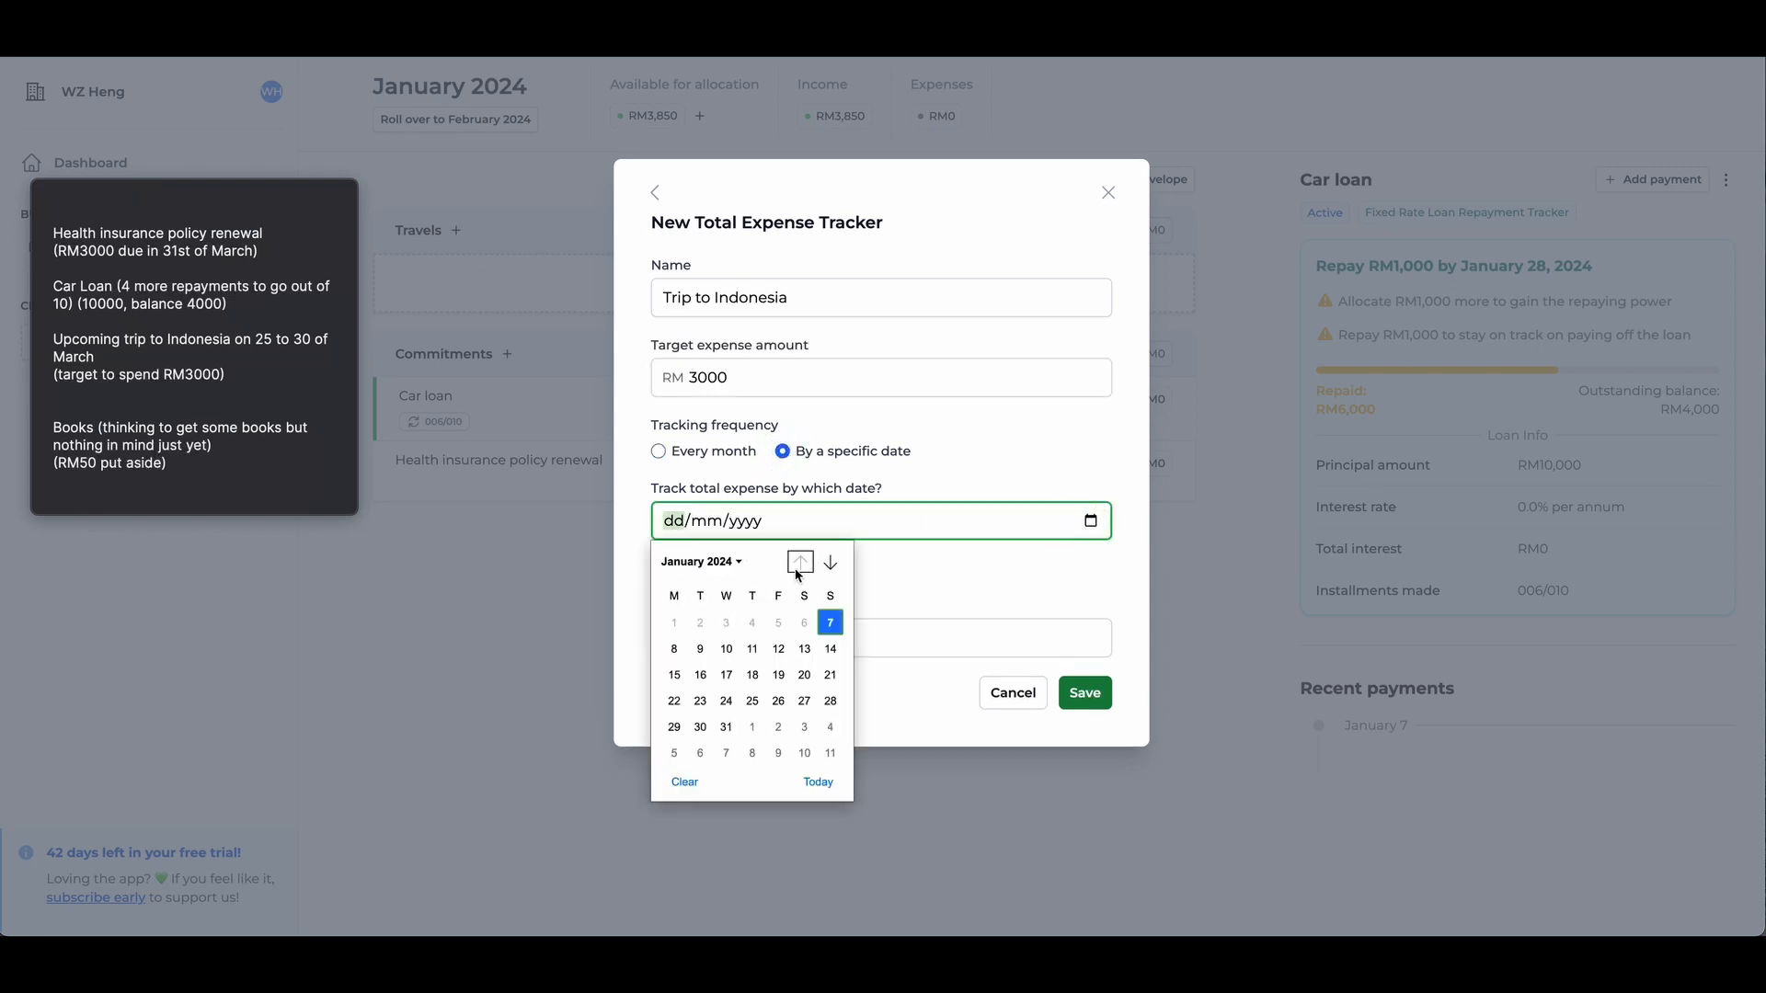
click(829, 564)
click(829, 564)
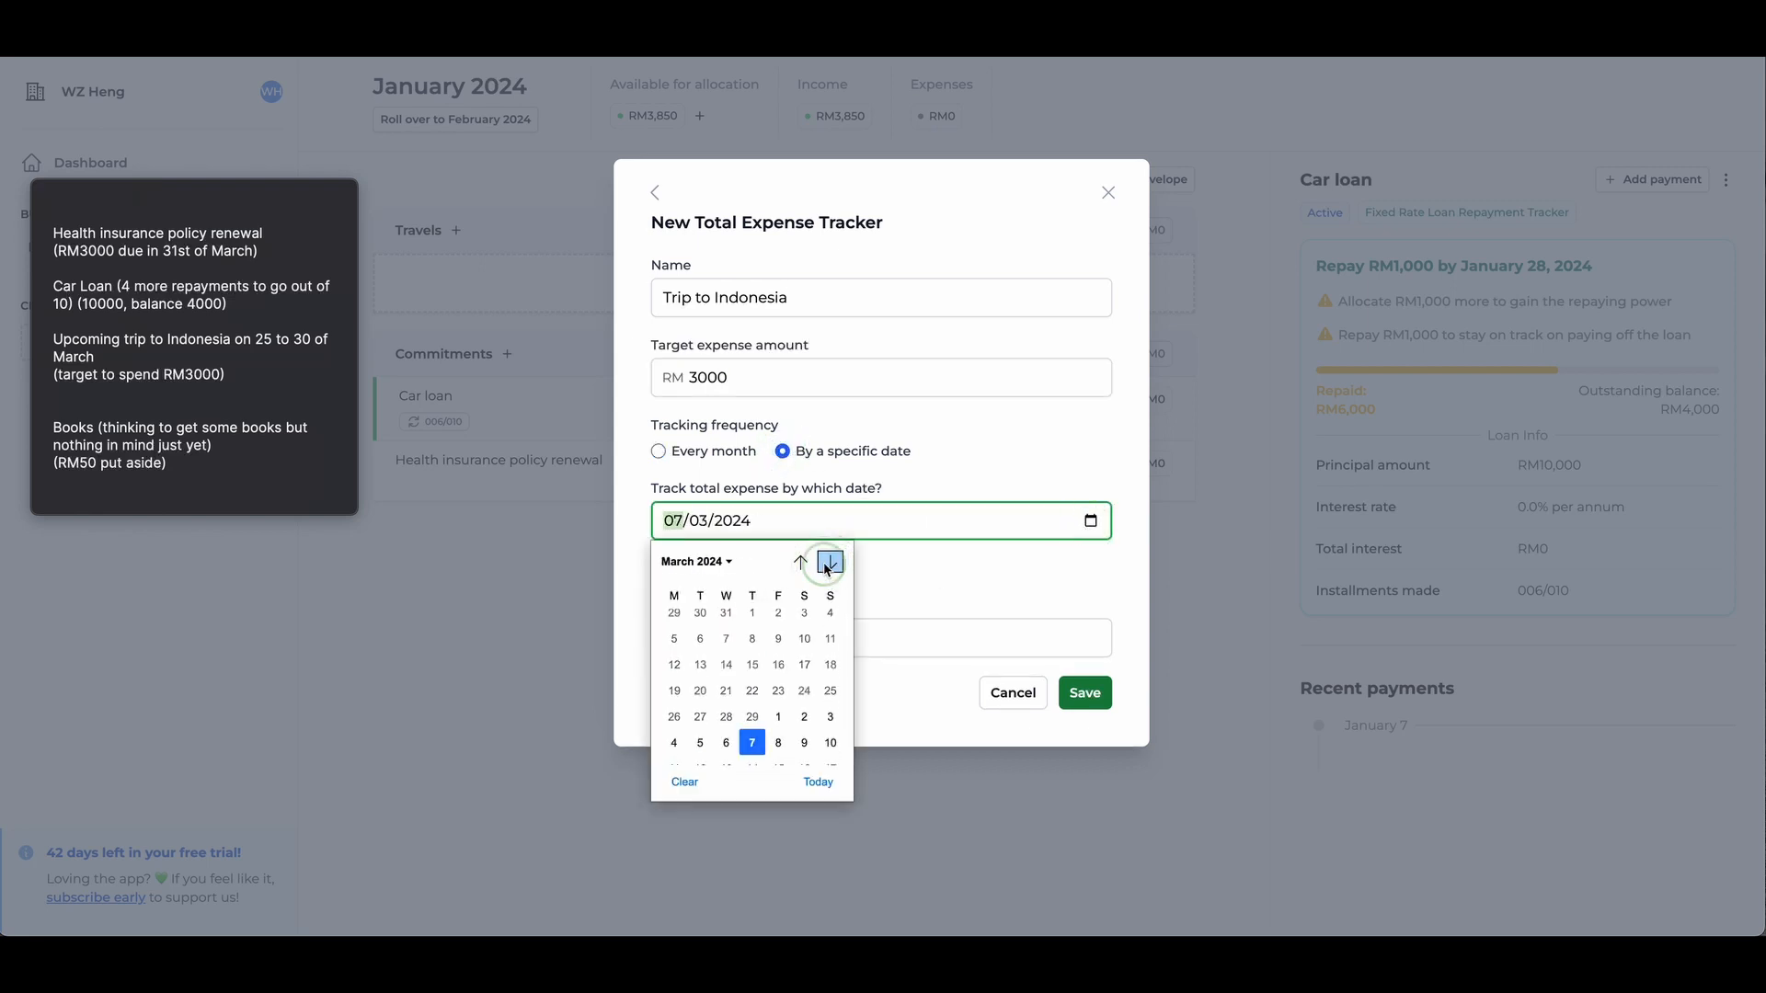
click(808, 727)
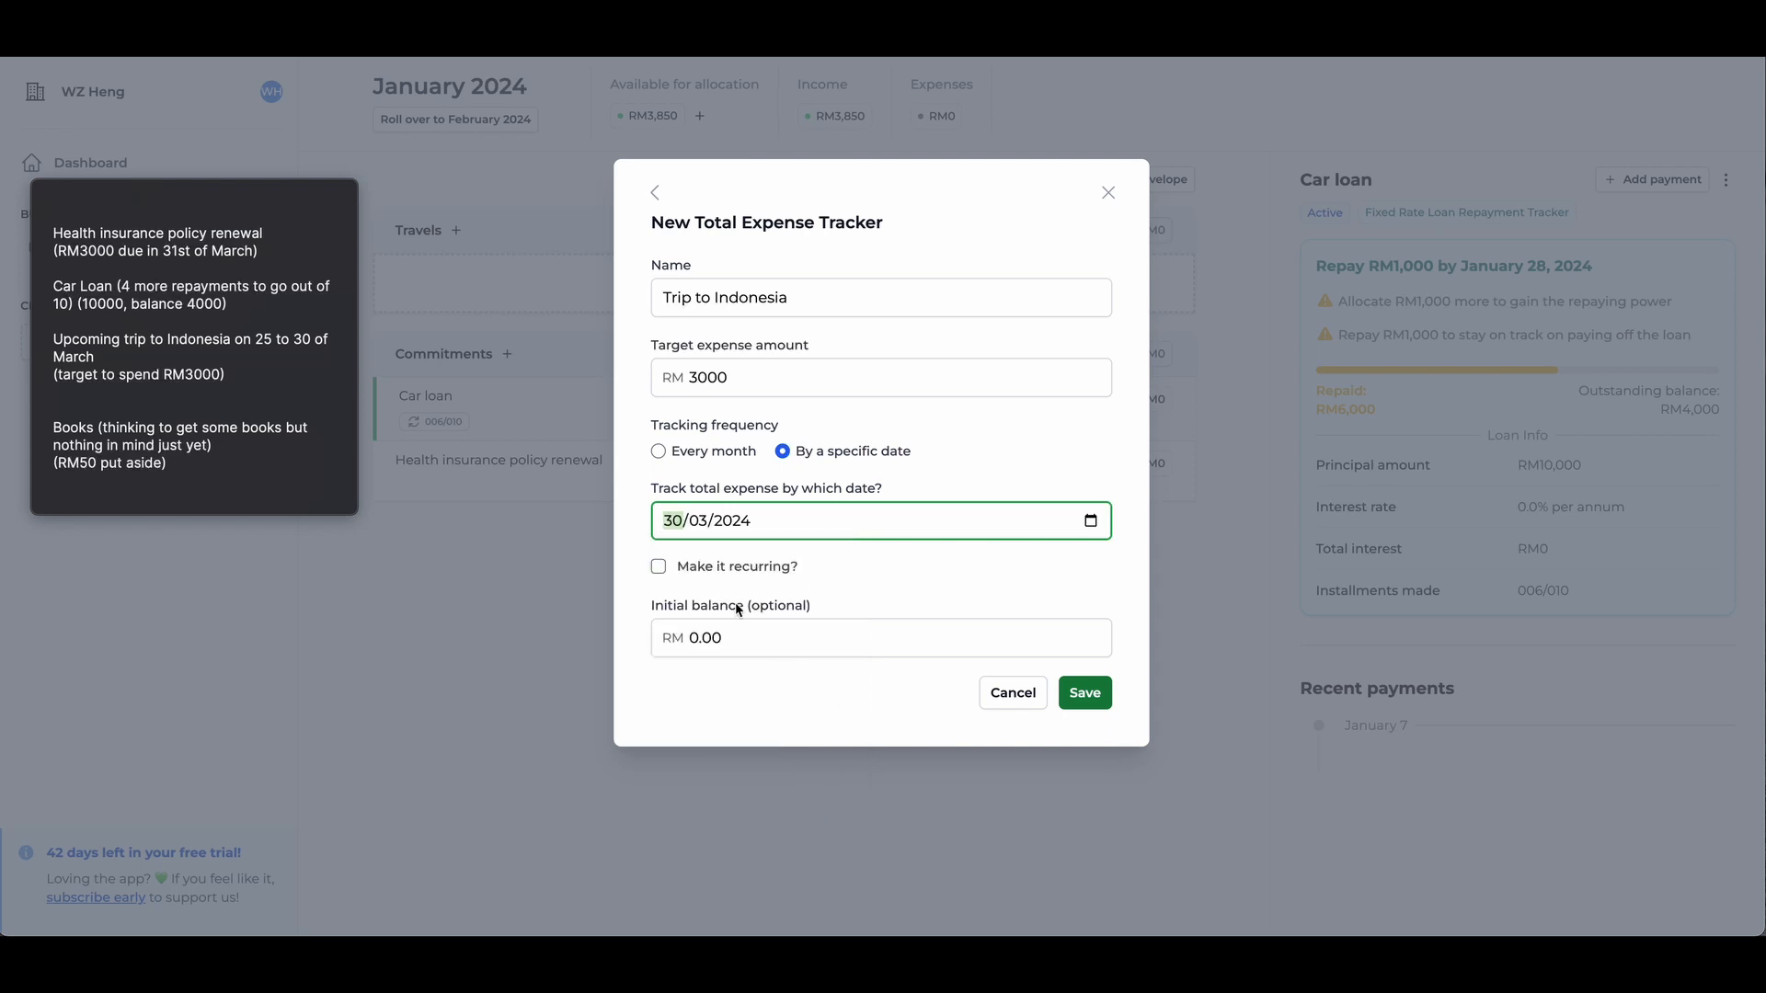
click(1072, 696)
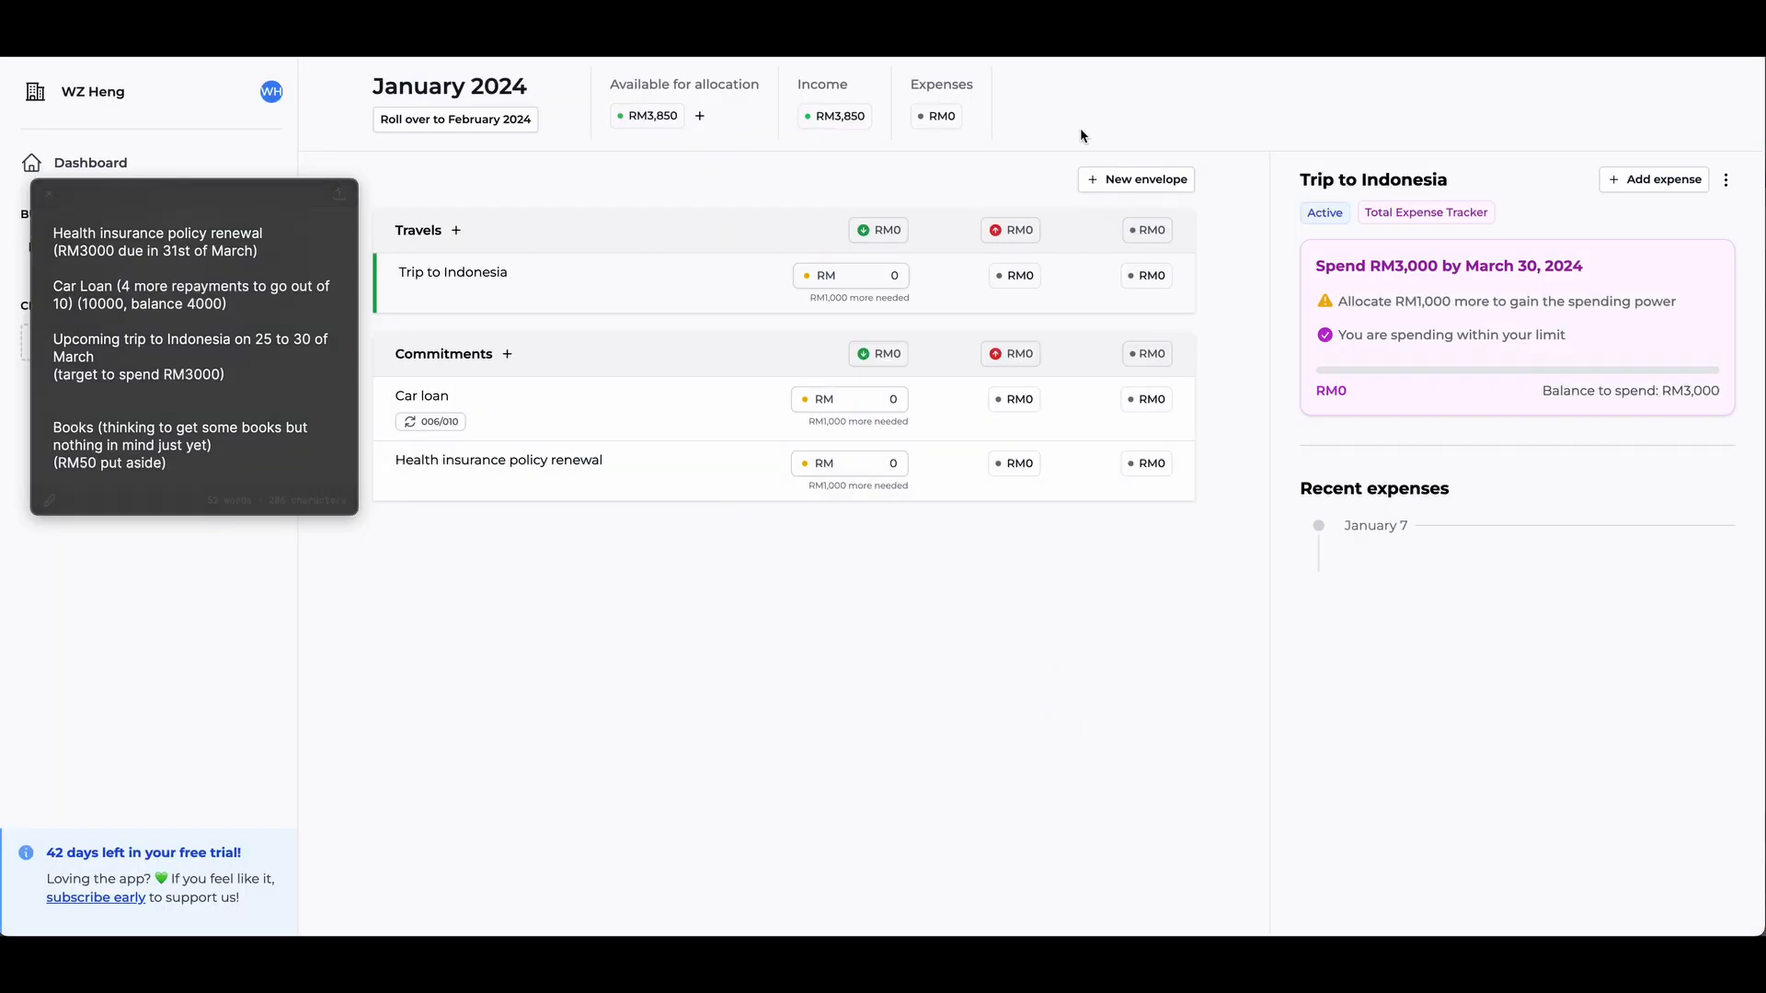
- Create a new envelope named "Lifestyle"
click(1134, 180)
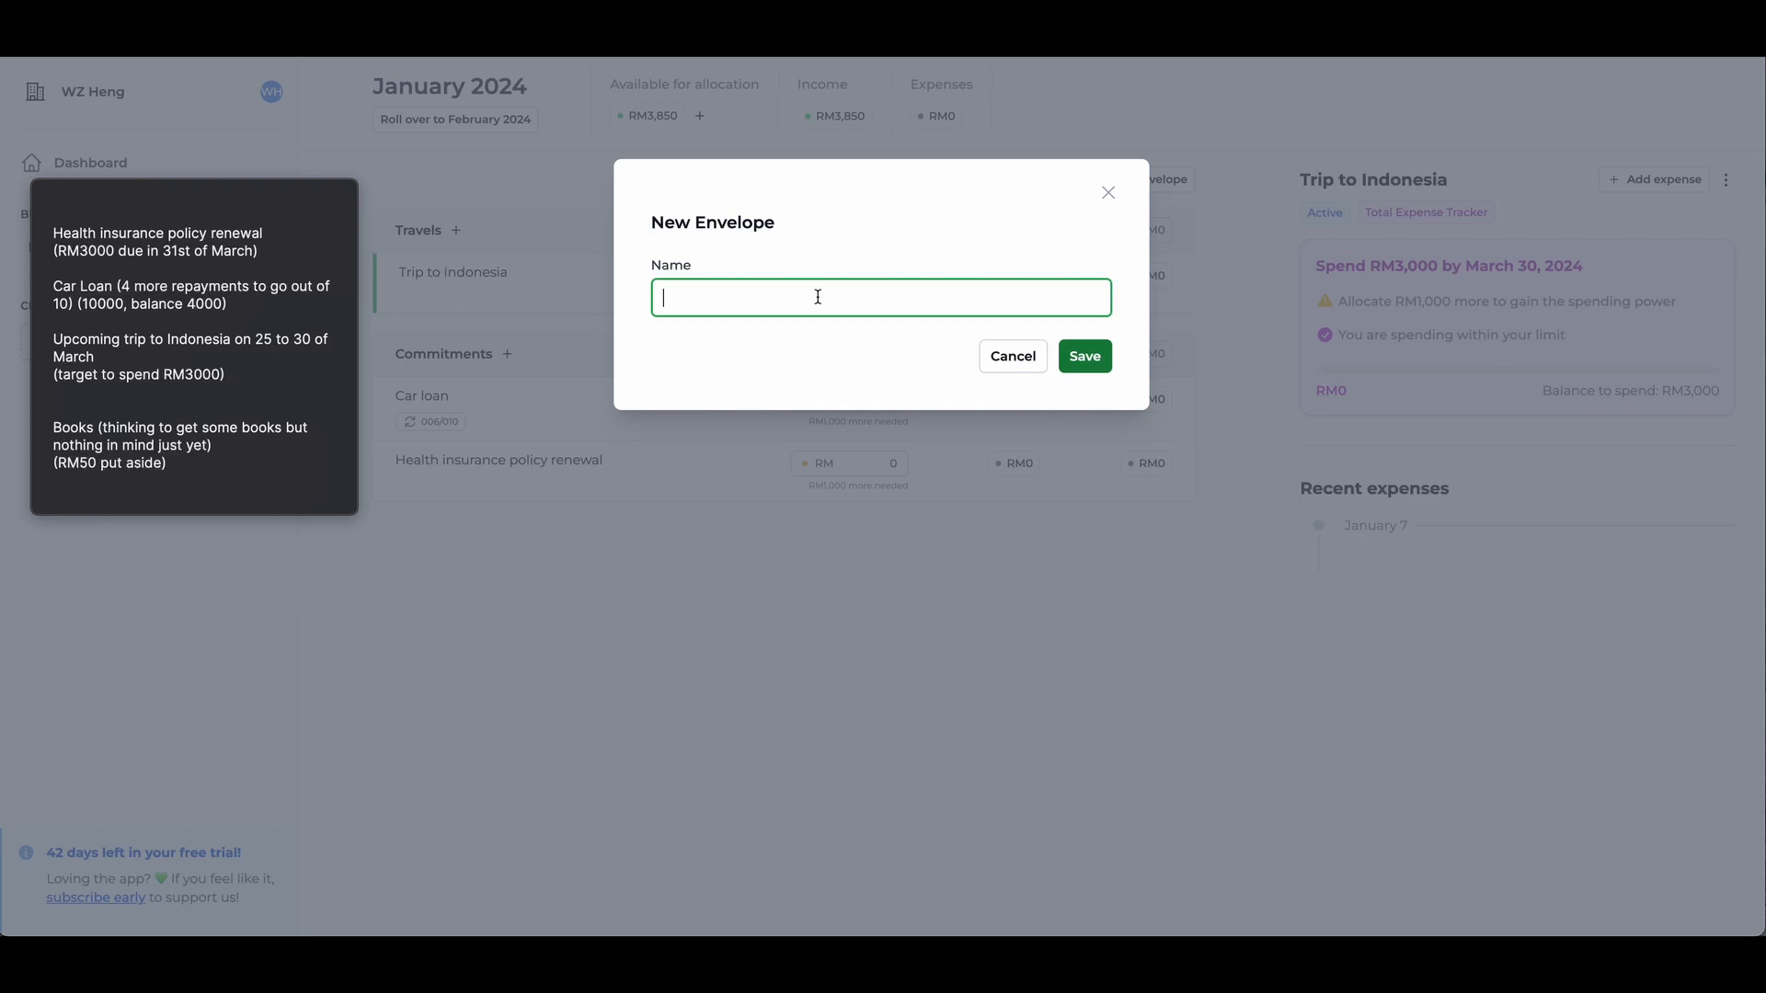
text(Lifestyle)
key(Return)
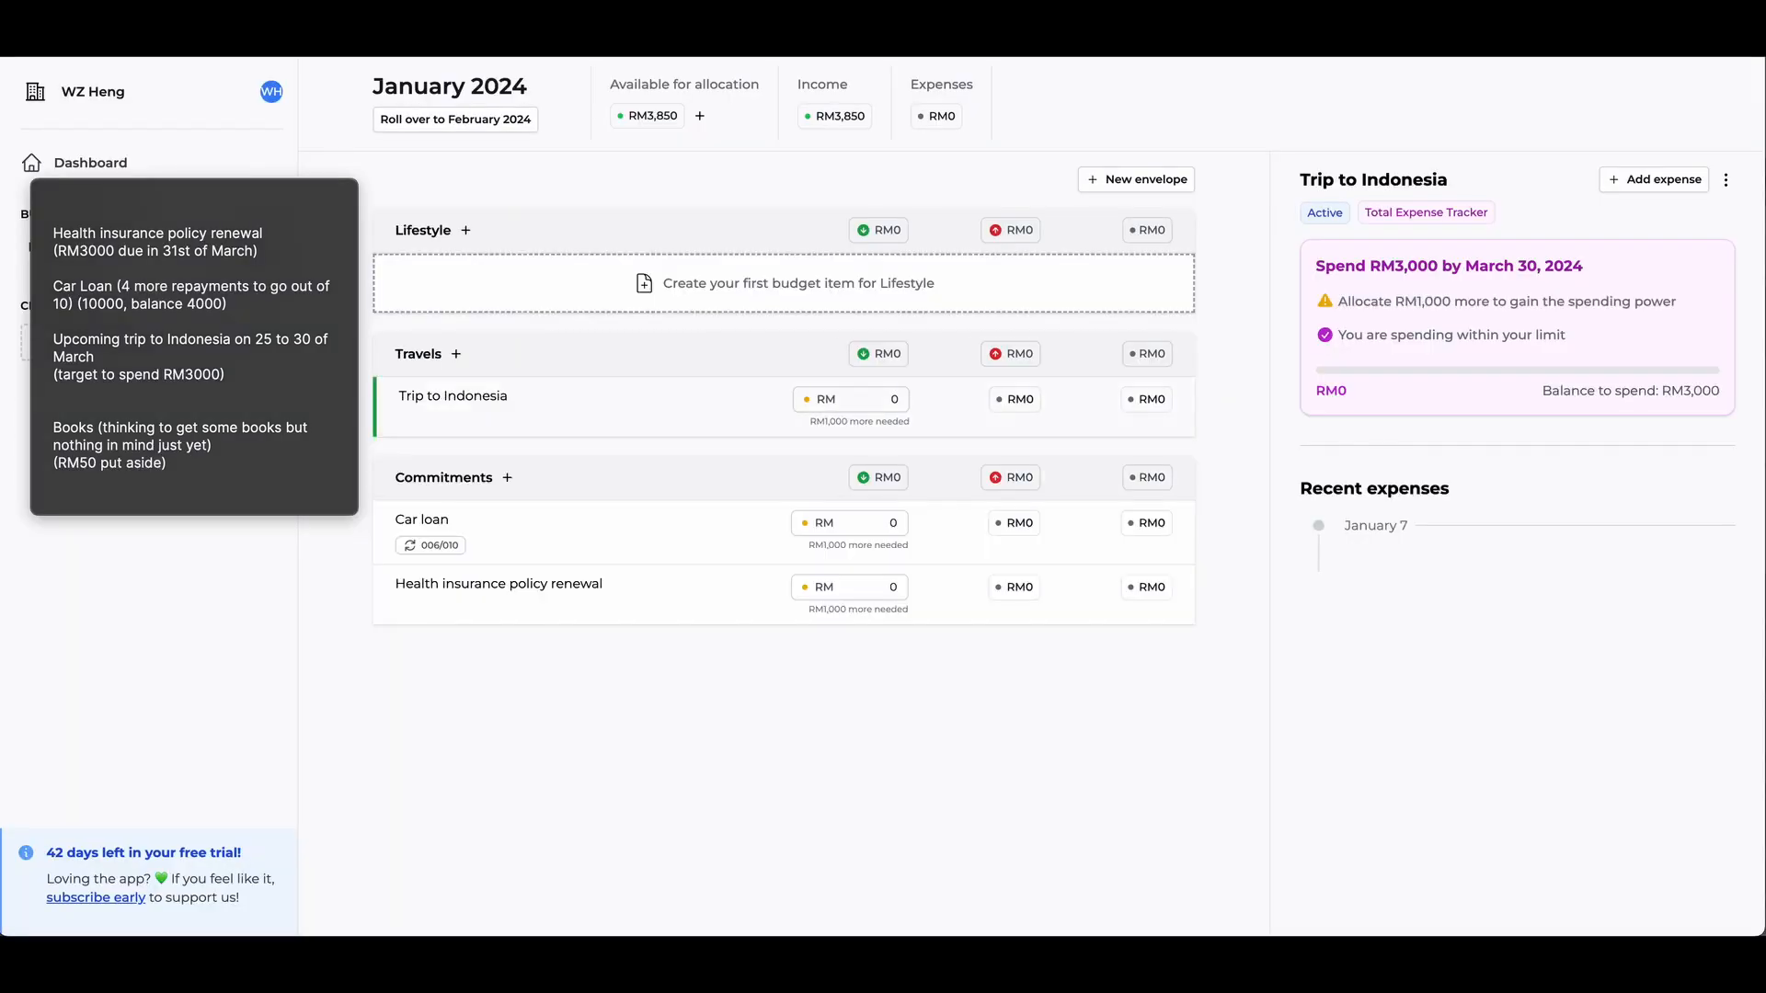
- Add a Monthly Allocation tracker named "Books" to the Lifestyle envelope with a target allocation amount of RM 50
click(722, 292)
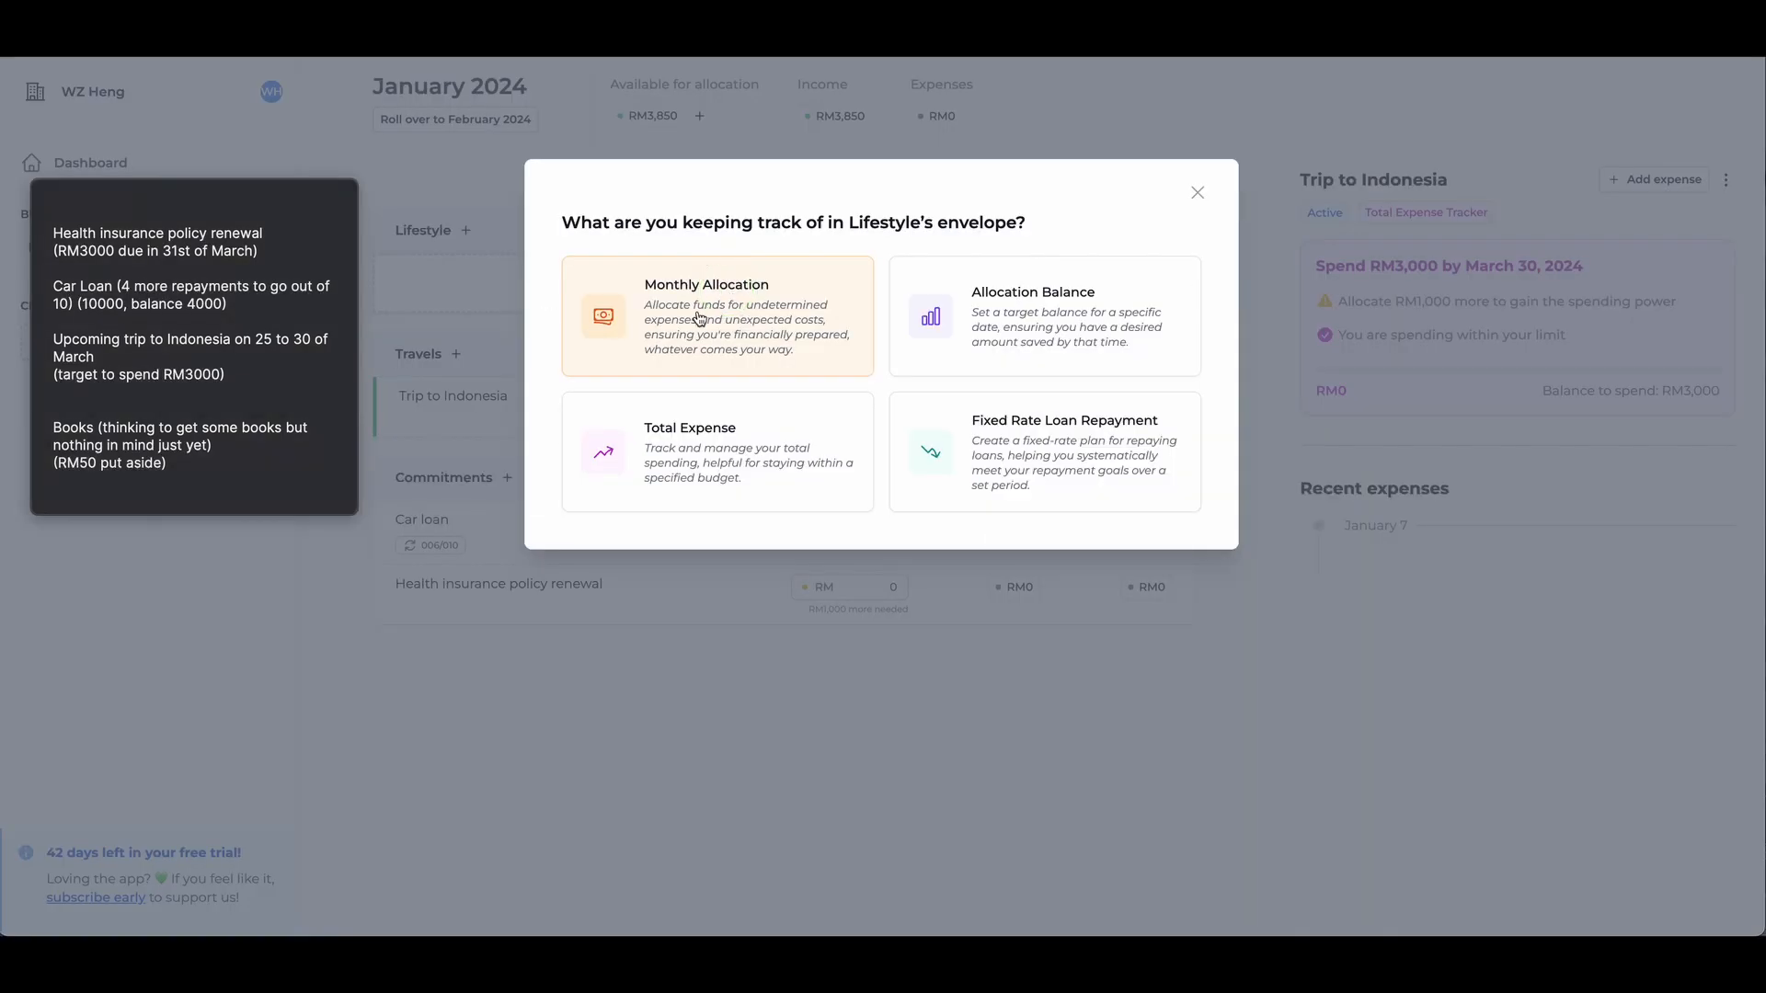
click(737, 346)
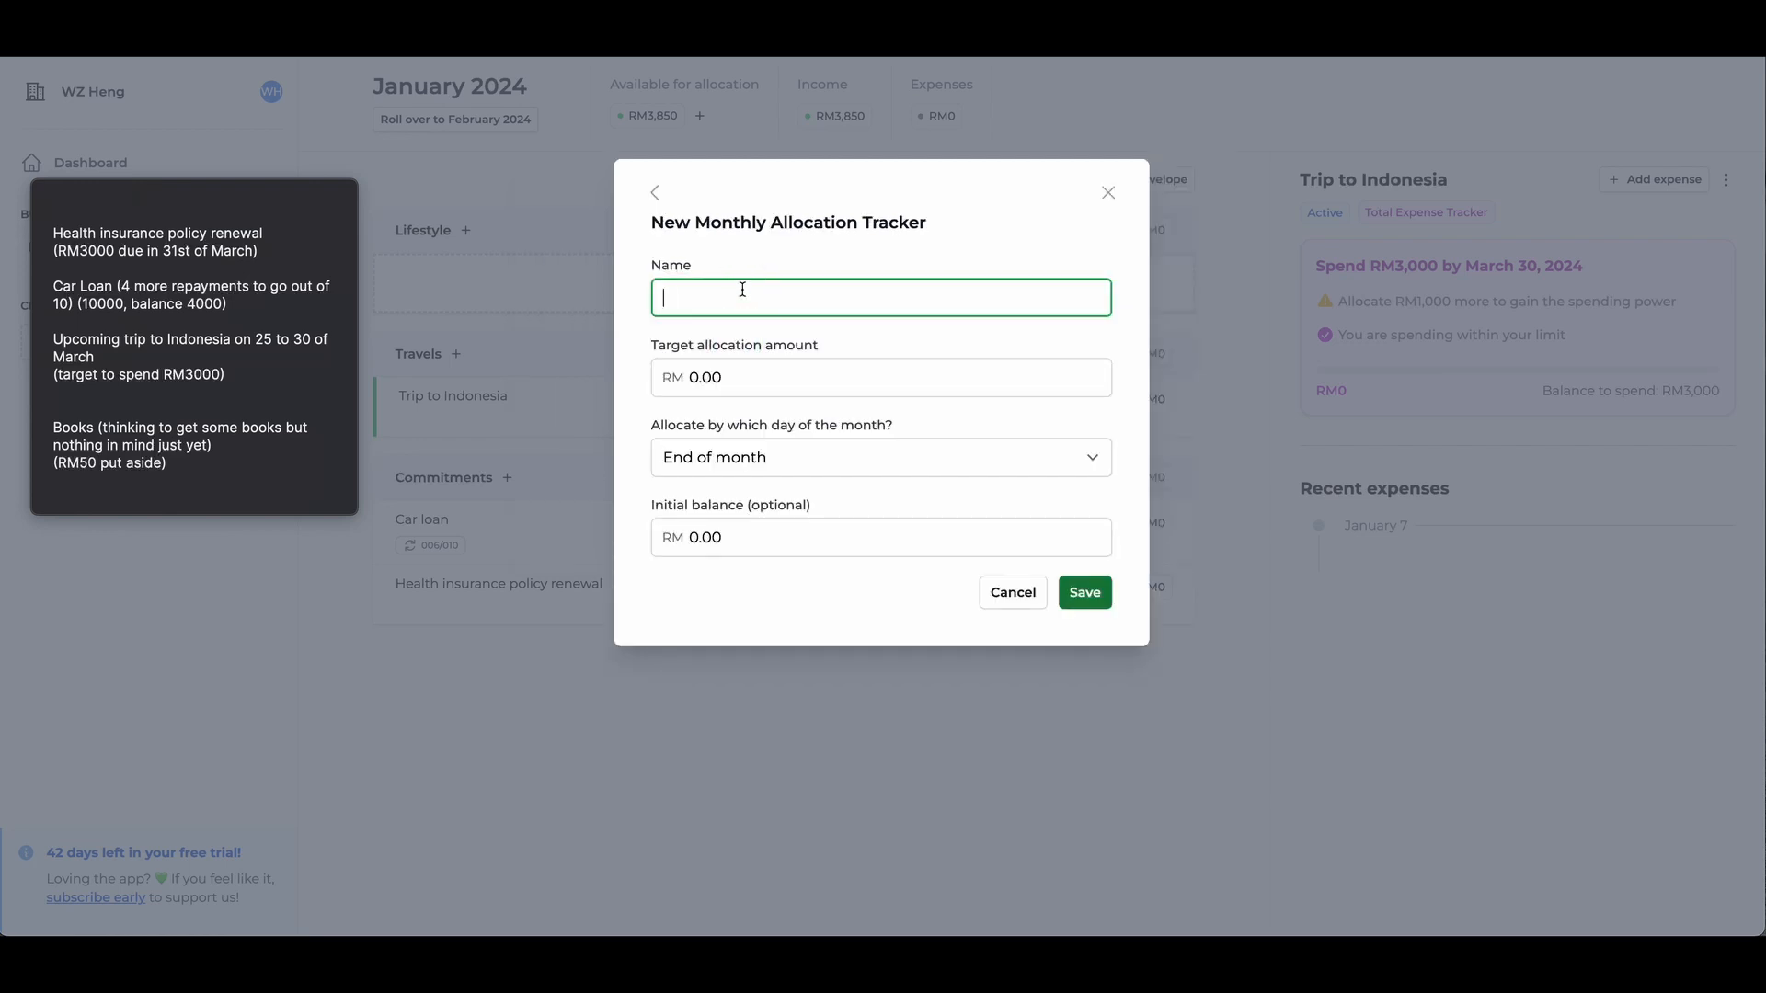
text(Books)
key(Tab)
text(50)
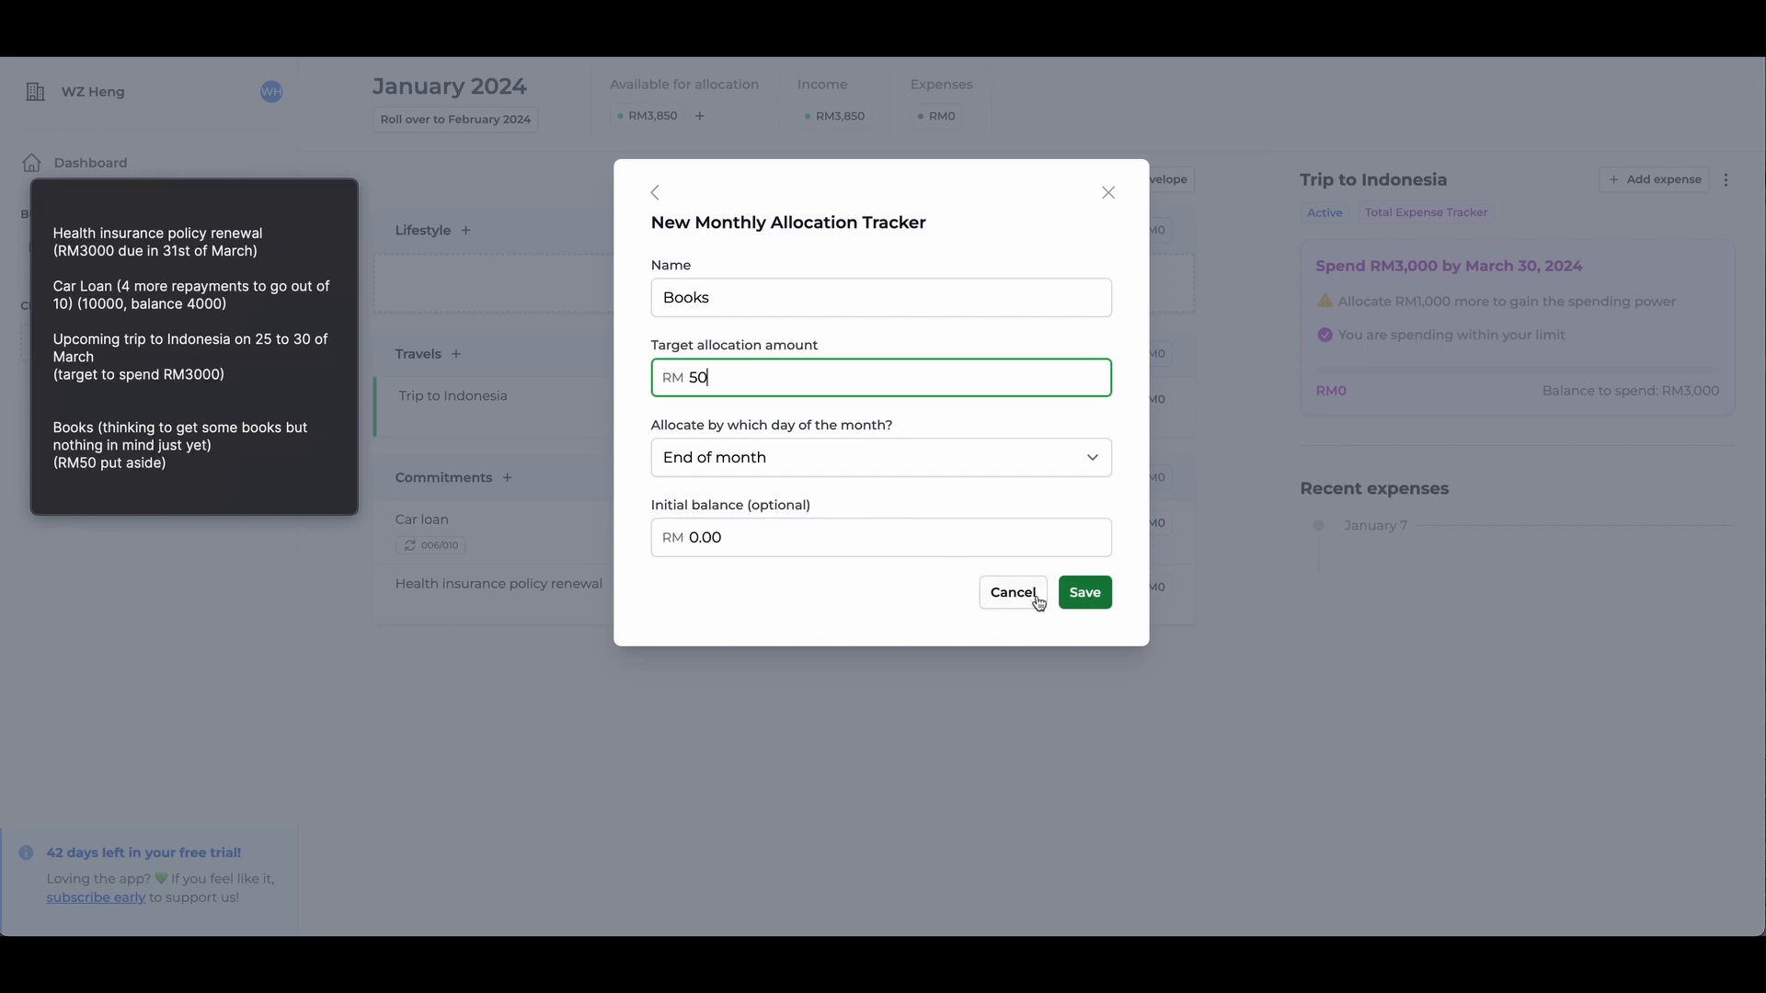
click(1101, 605)
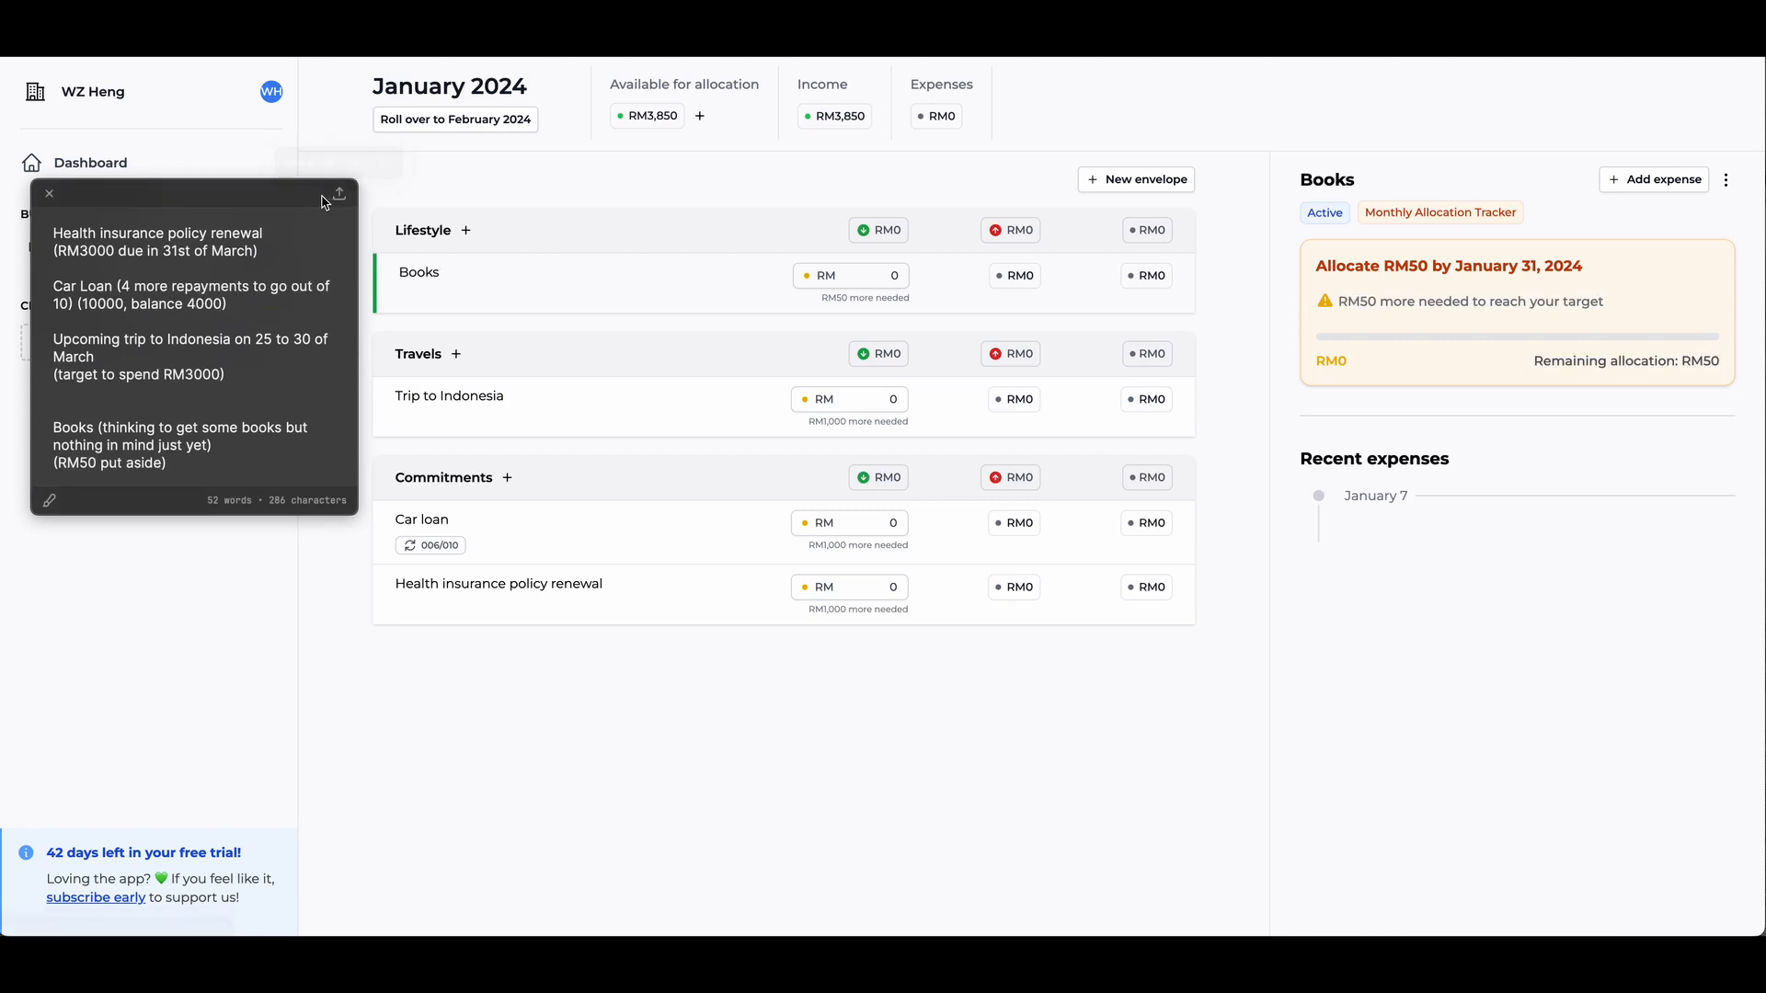
- Move the floating note off the budget page and allocate RM 50 to Books
drag(308, 202, 0, 253)
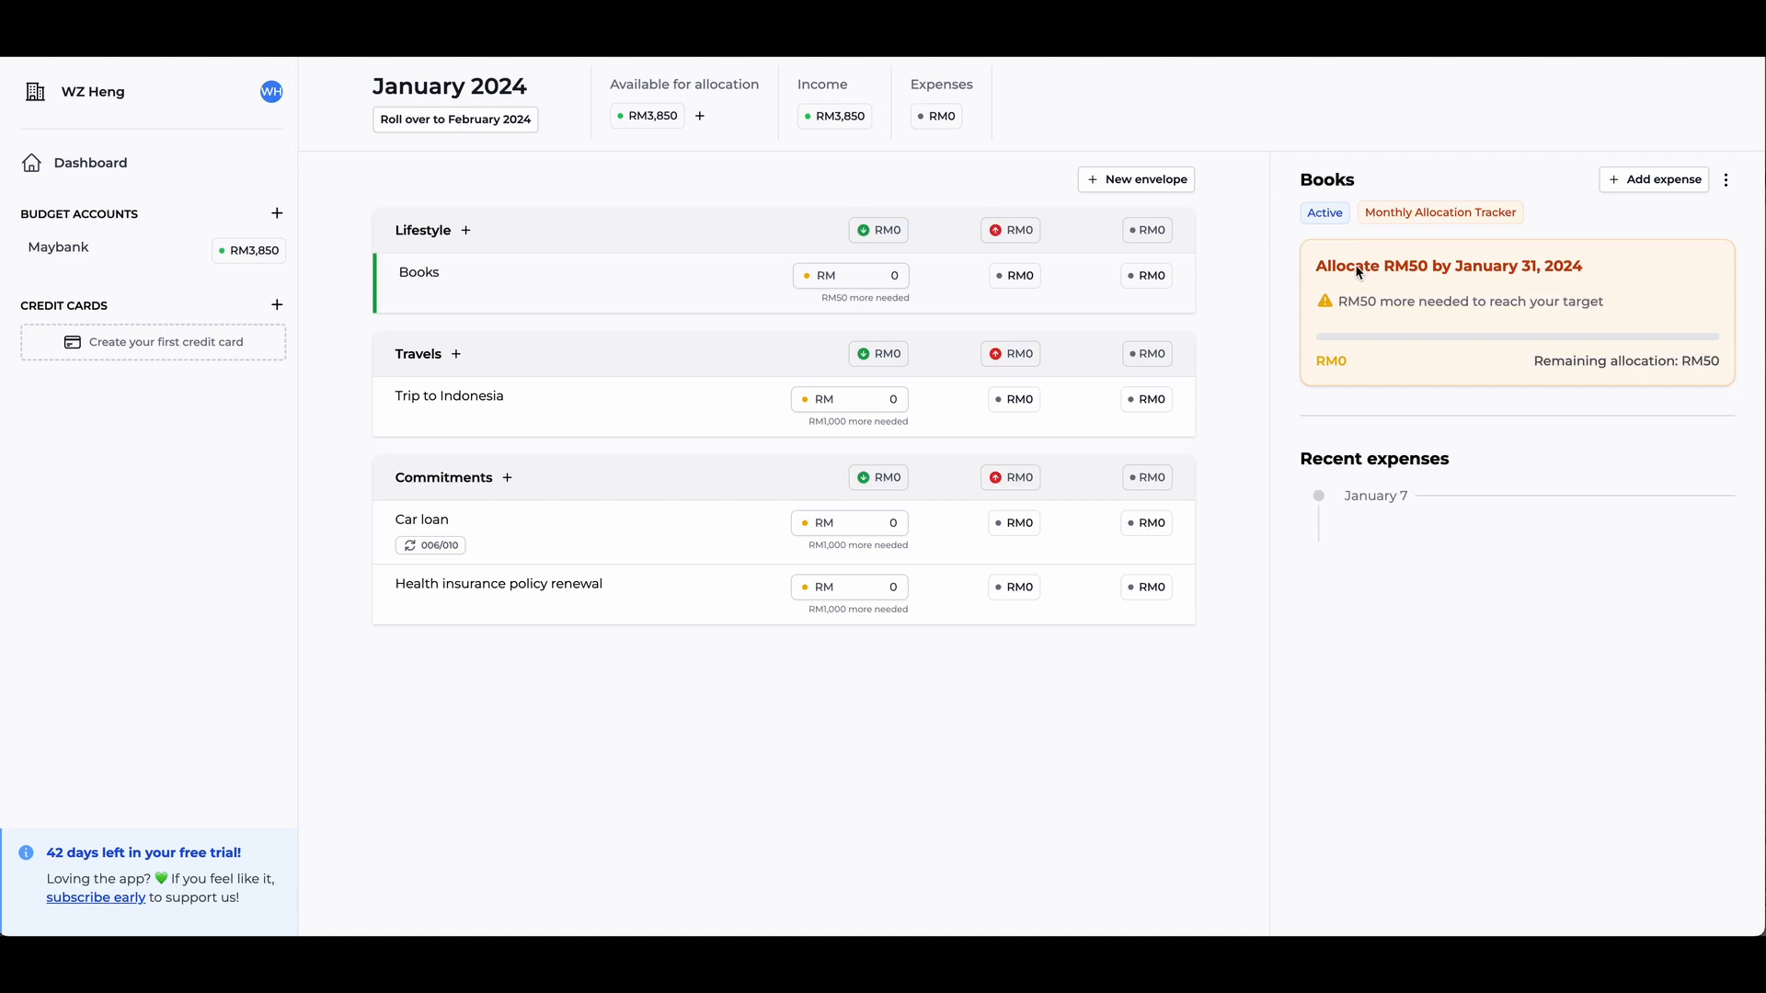
click(874, 281)
text(50)
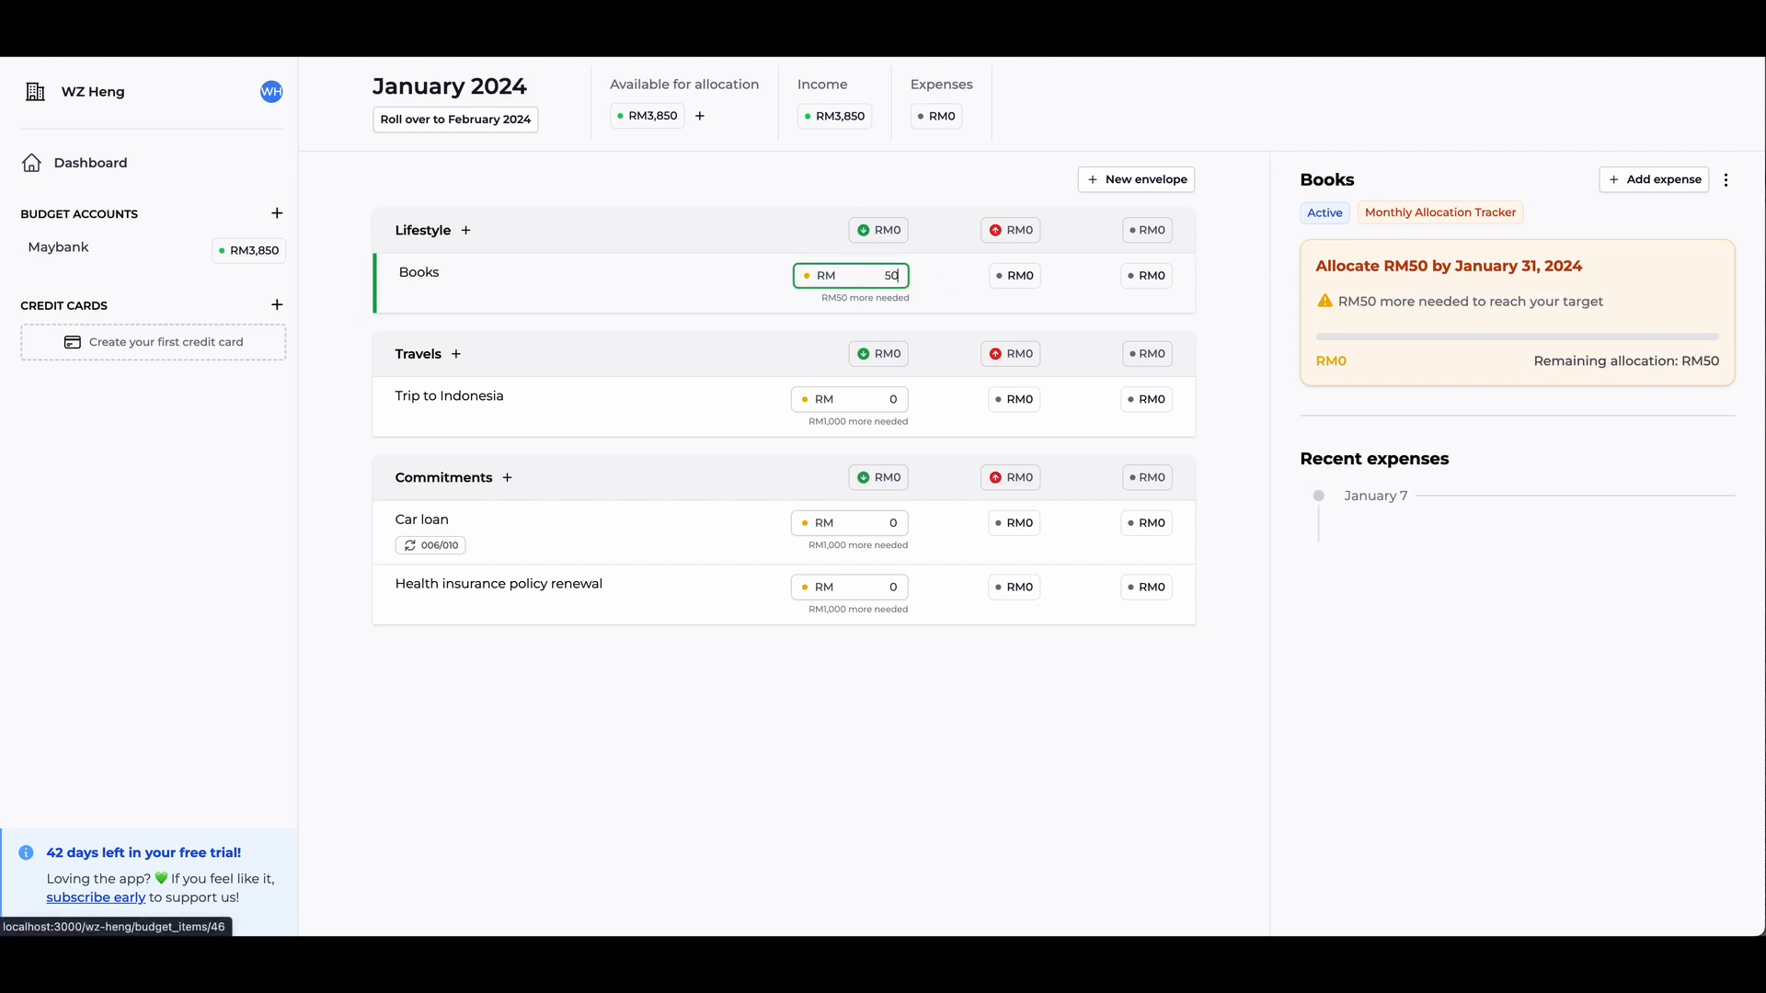
- Allocate RM 1,000 to Trip to Indonesia in the Travels envelope
click(714, 394)
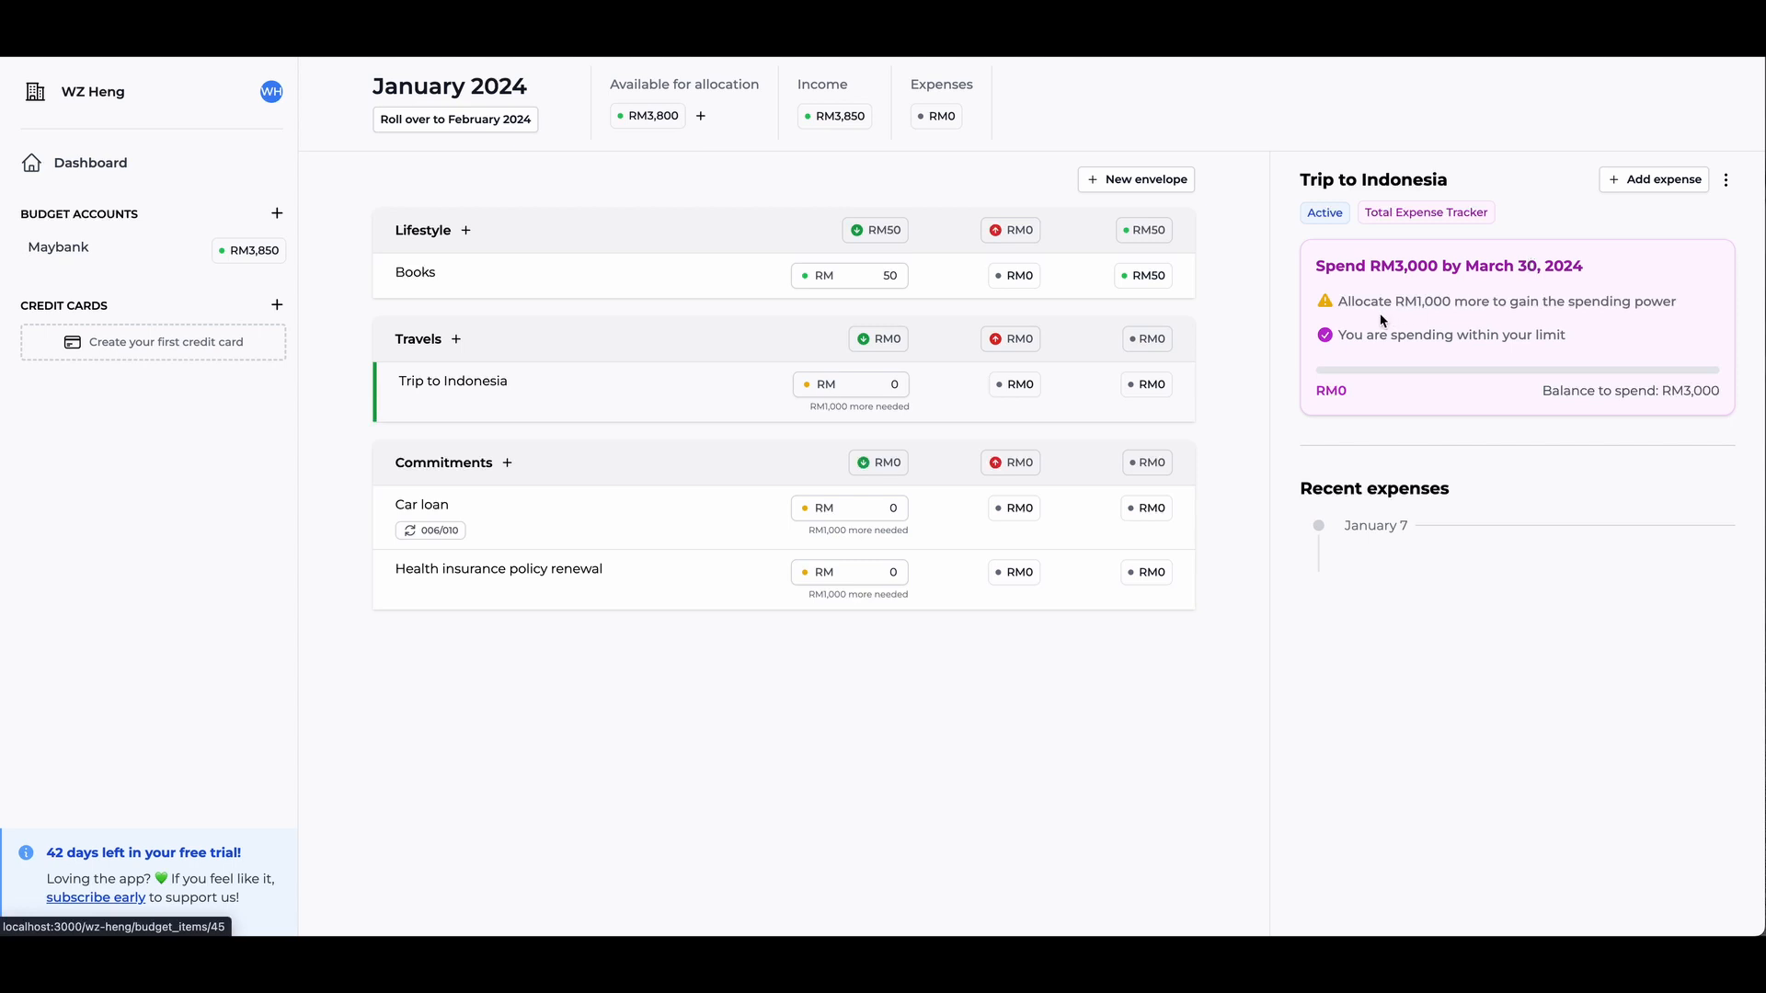
click(869, 384)
text(1000)
key(Return)
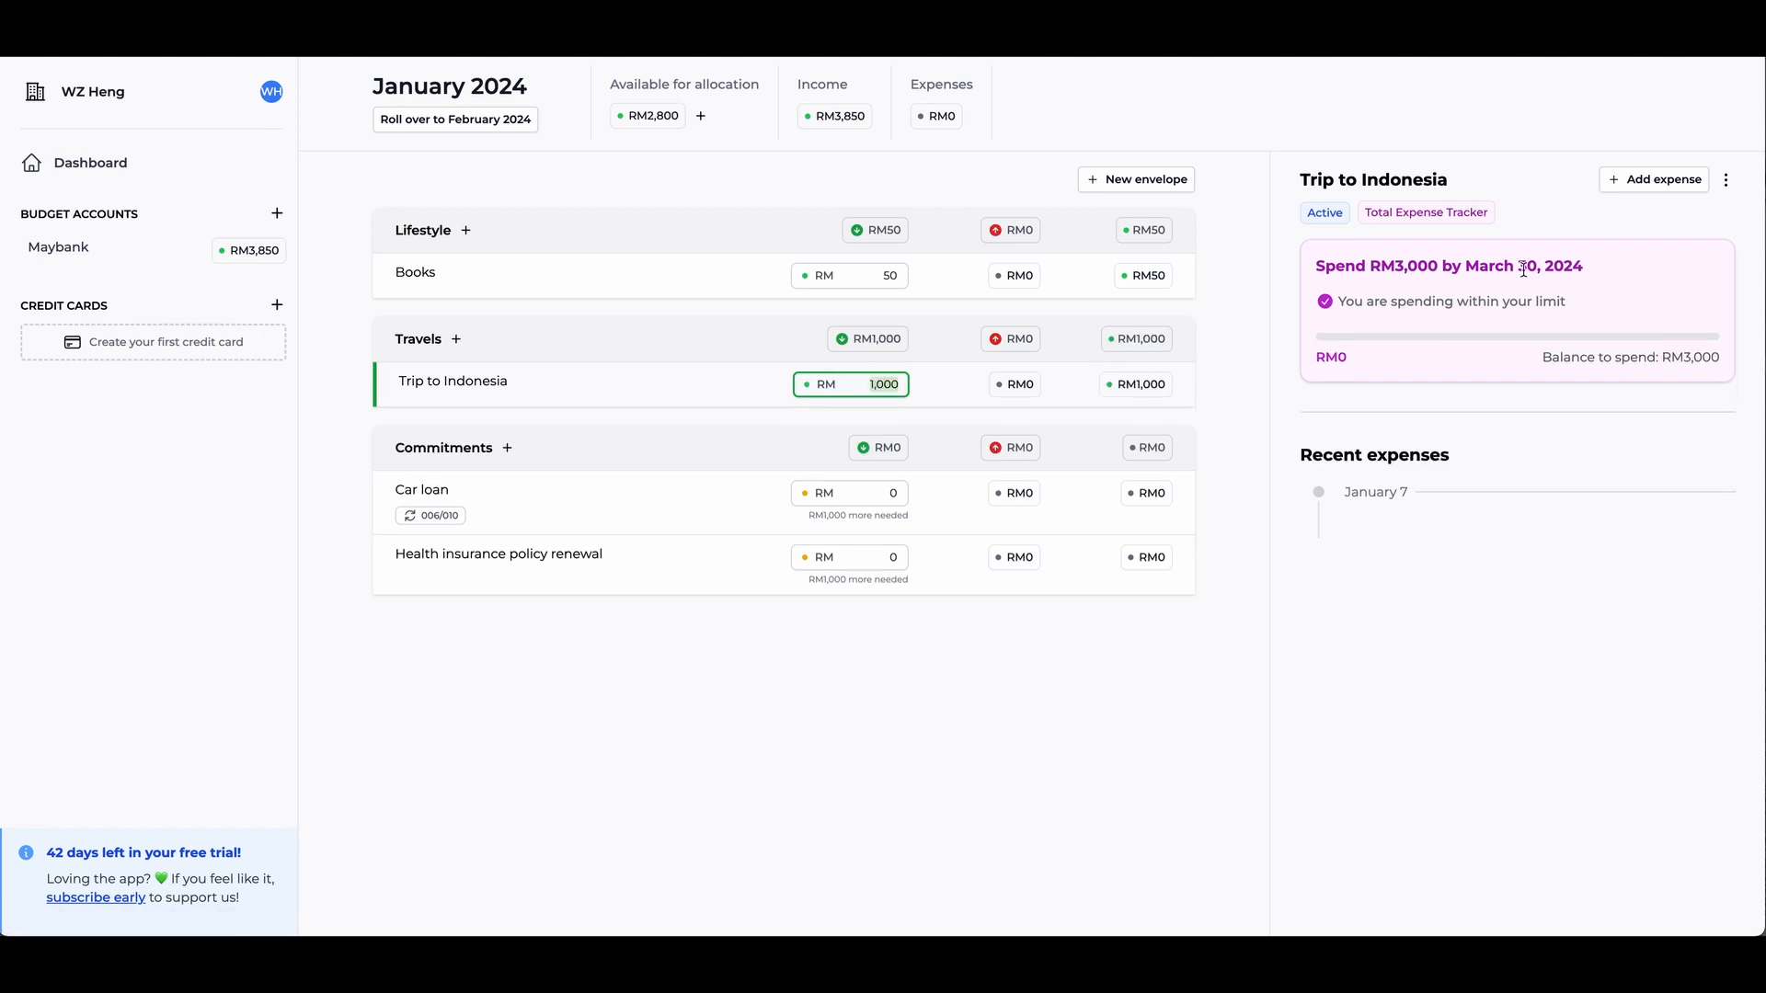
- Allocate RM 1,000 to the Car loan in the Commitments envelope
click(671, 501)
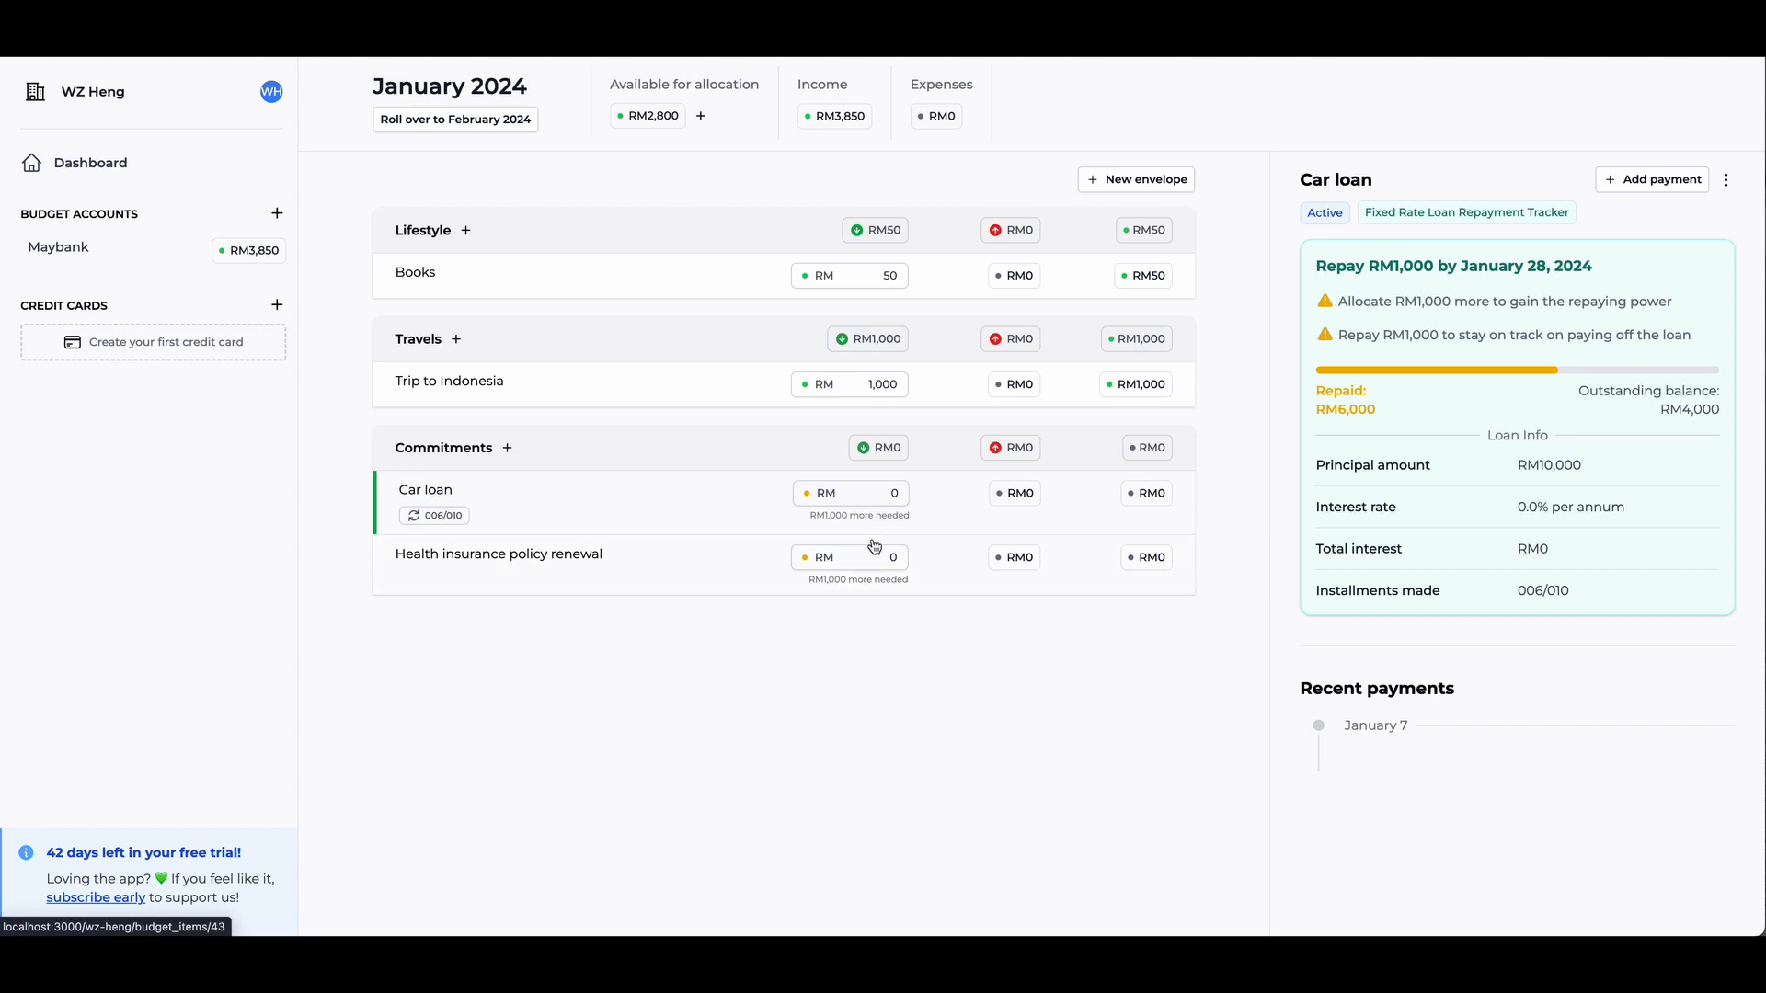
click(891, 493)
text(1,000)
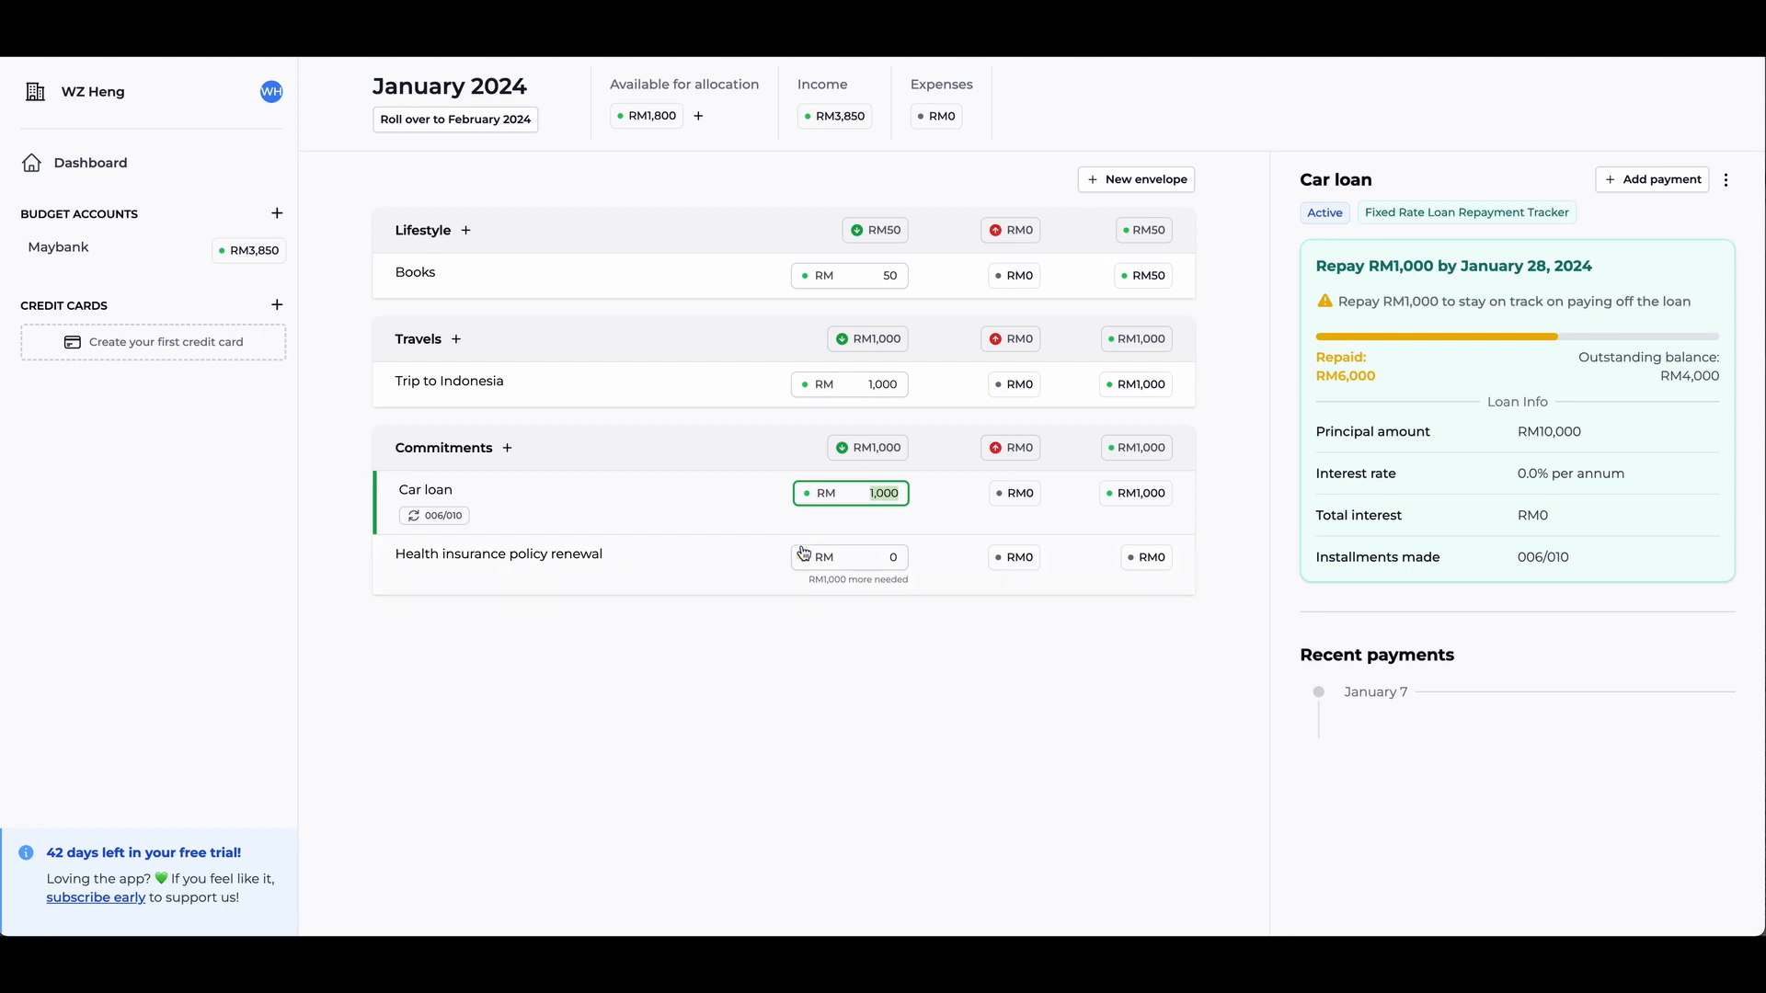
- Allocate RM 1,000 to Health insurance policy renewal in the Commitments envelope
click(695, 587)
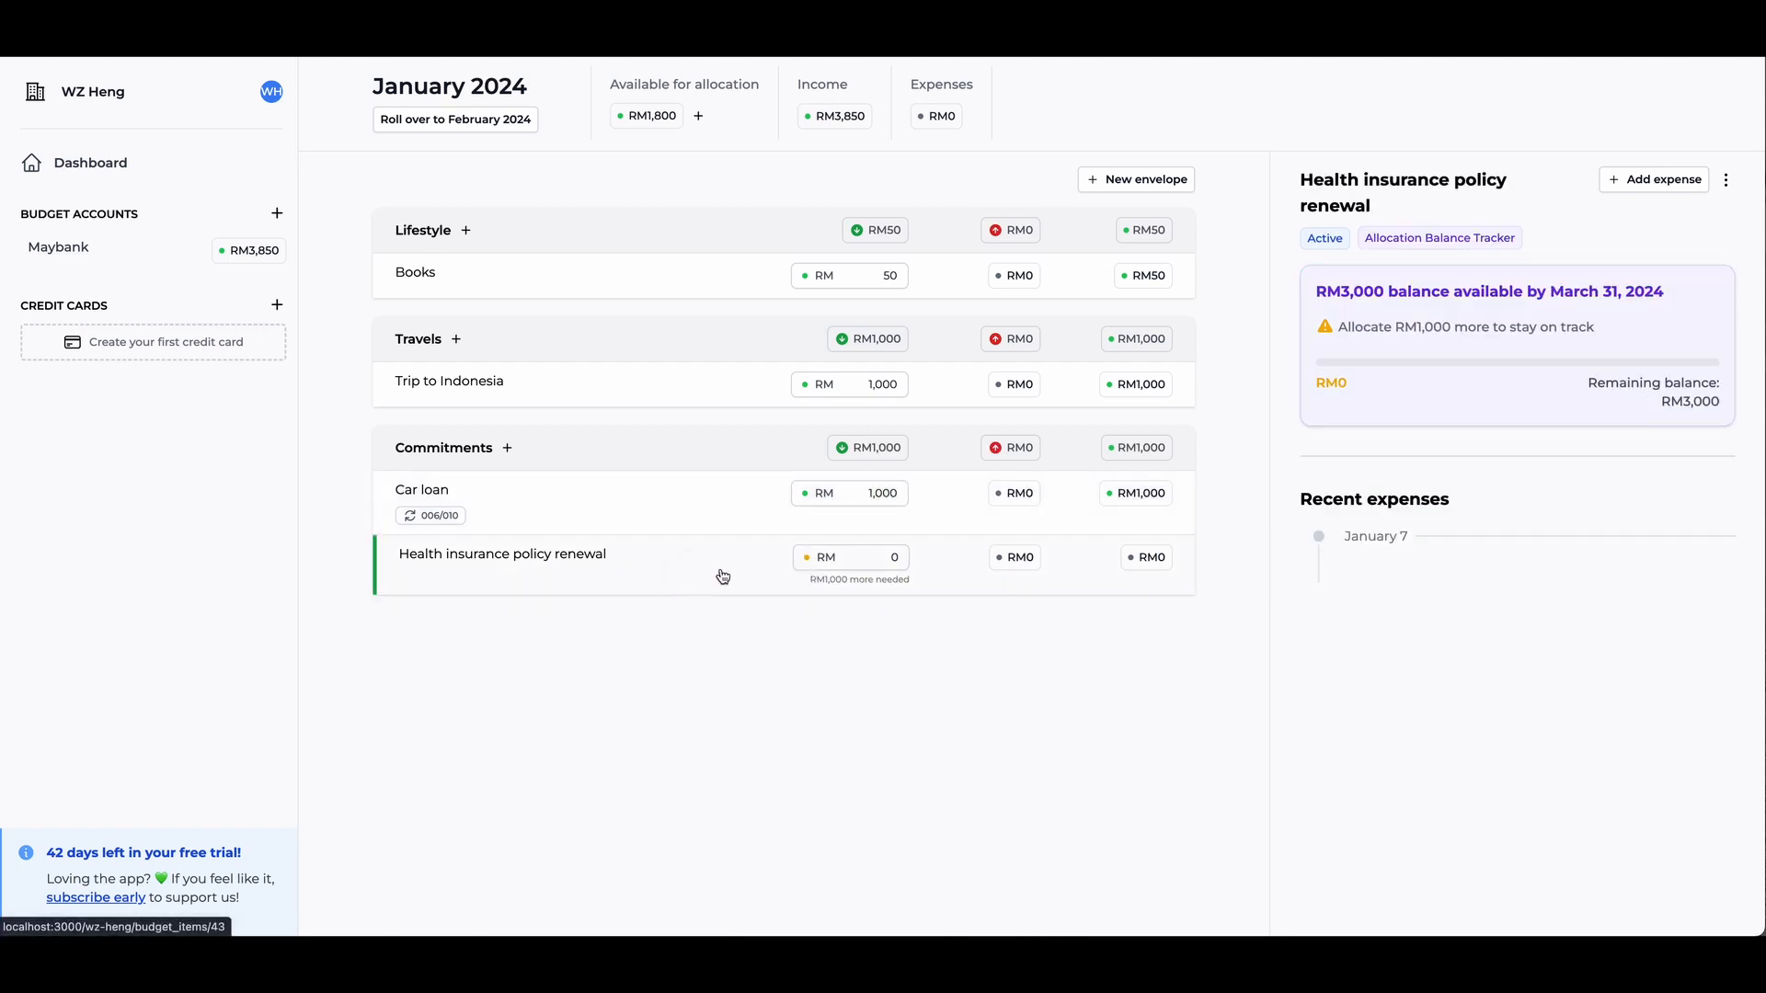
click(870, 561)
text(100)
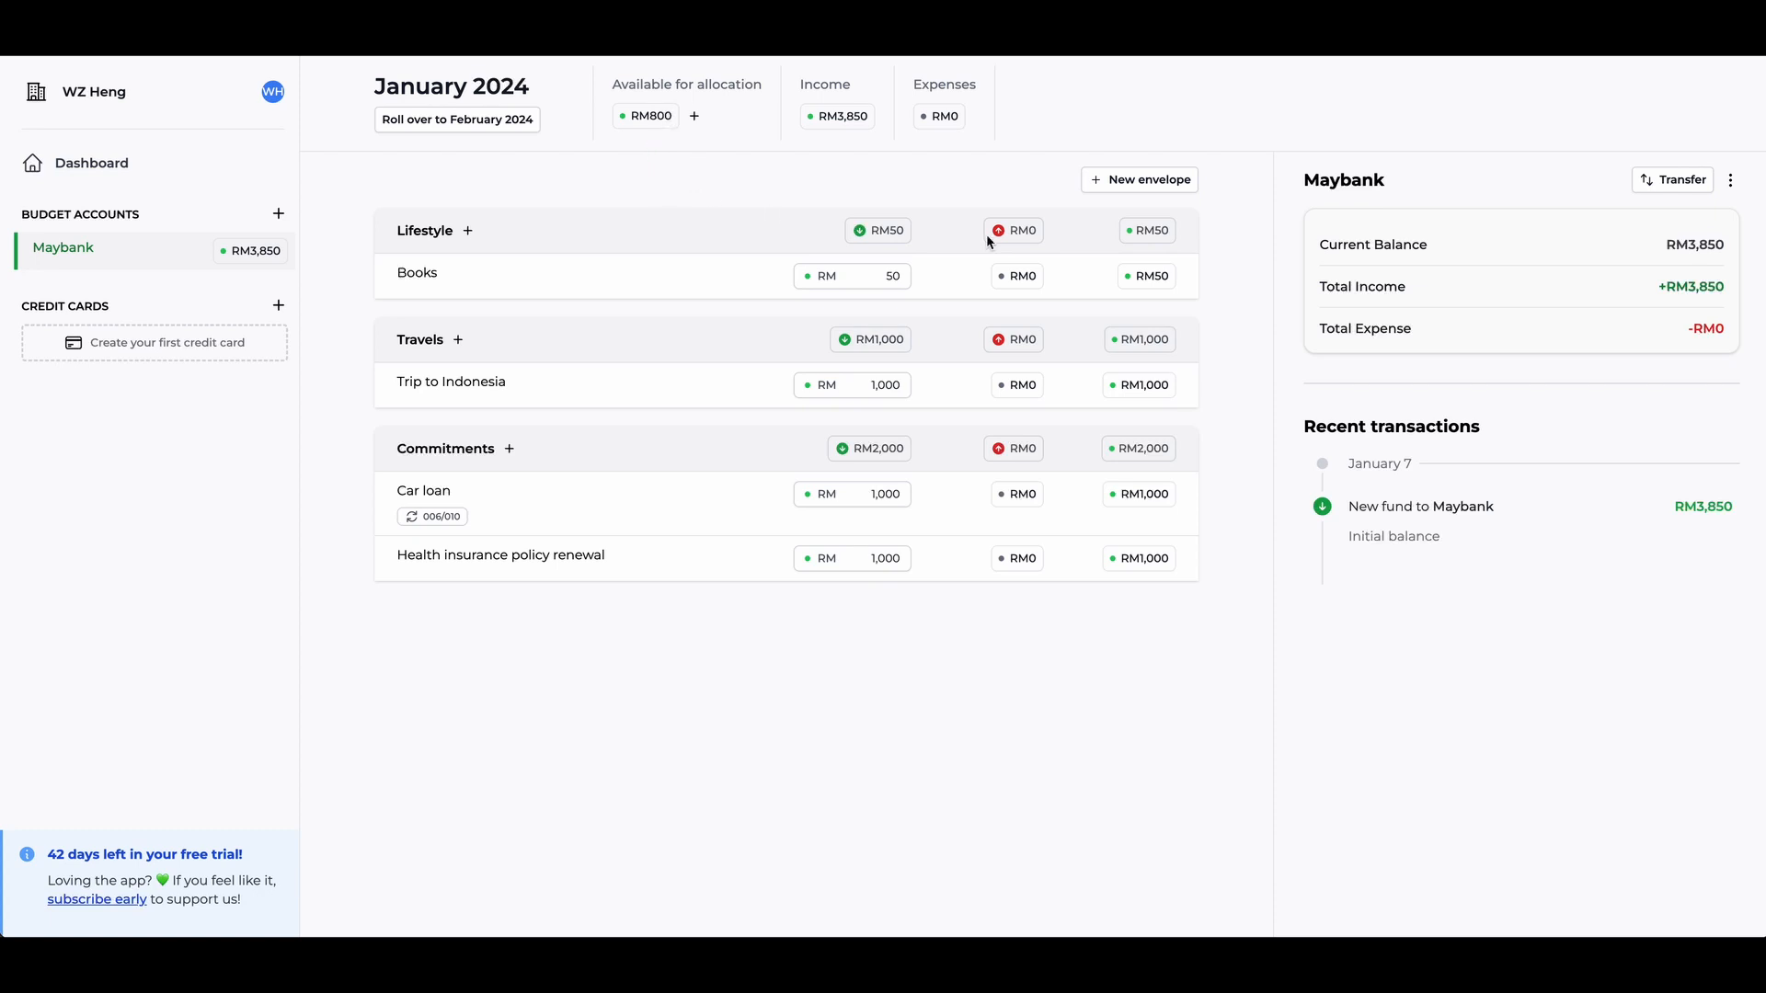
- Record an RM 800 expense for Trip to Indonesia from the Maybank account with the description "Flight expense"
click(692, 273)
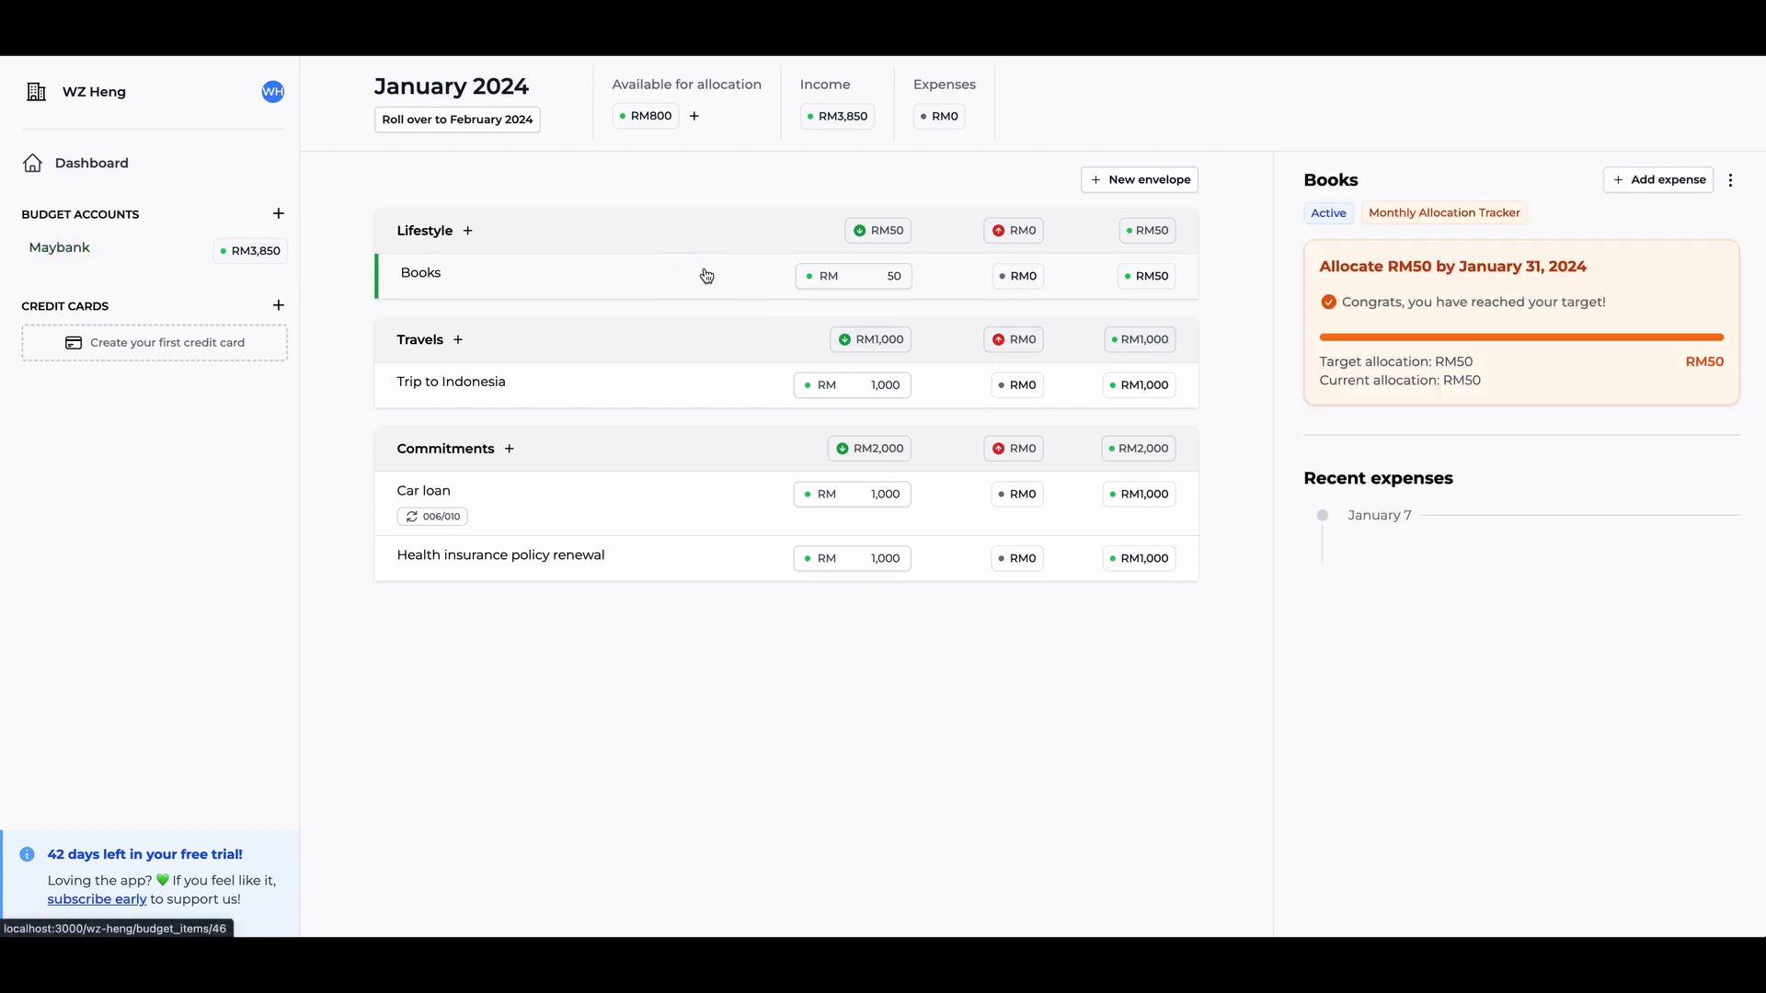
click(591, 401)
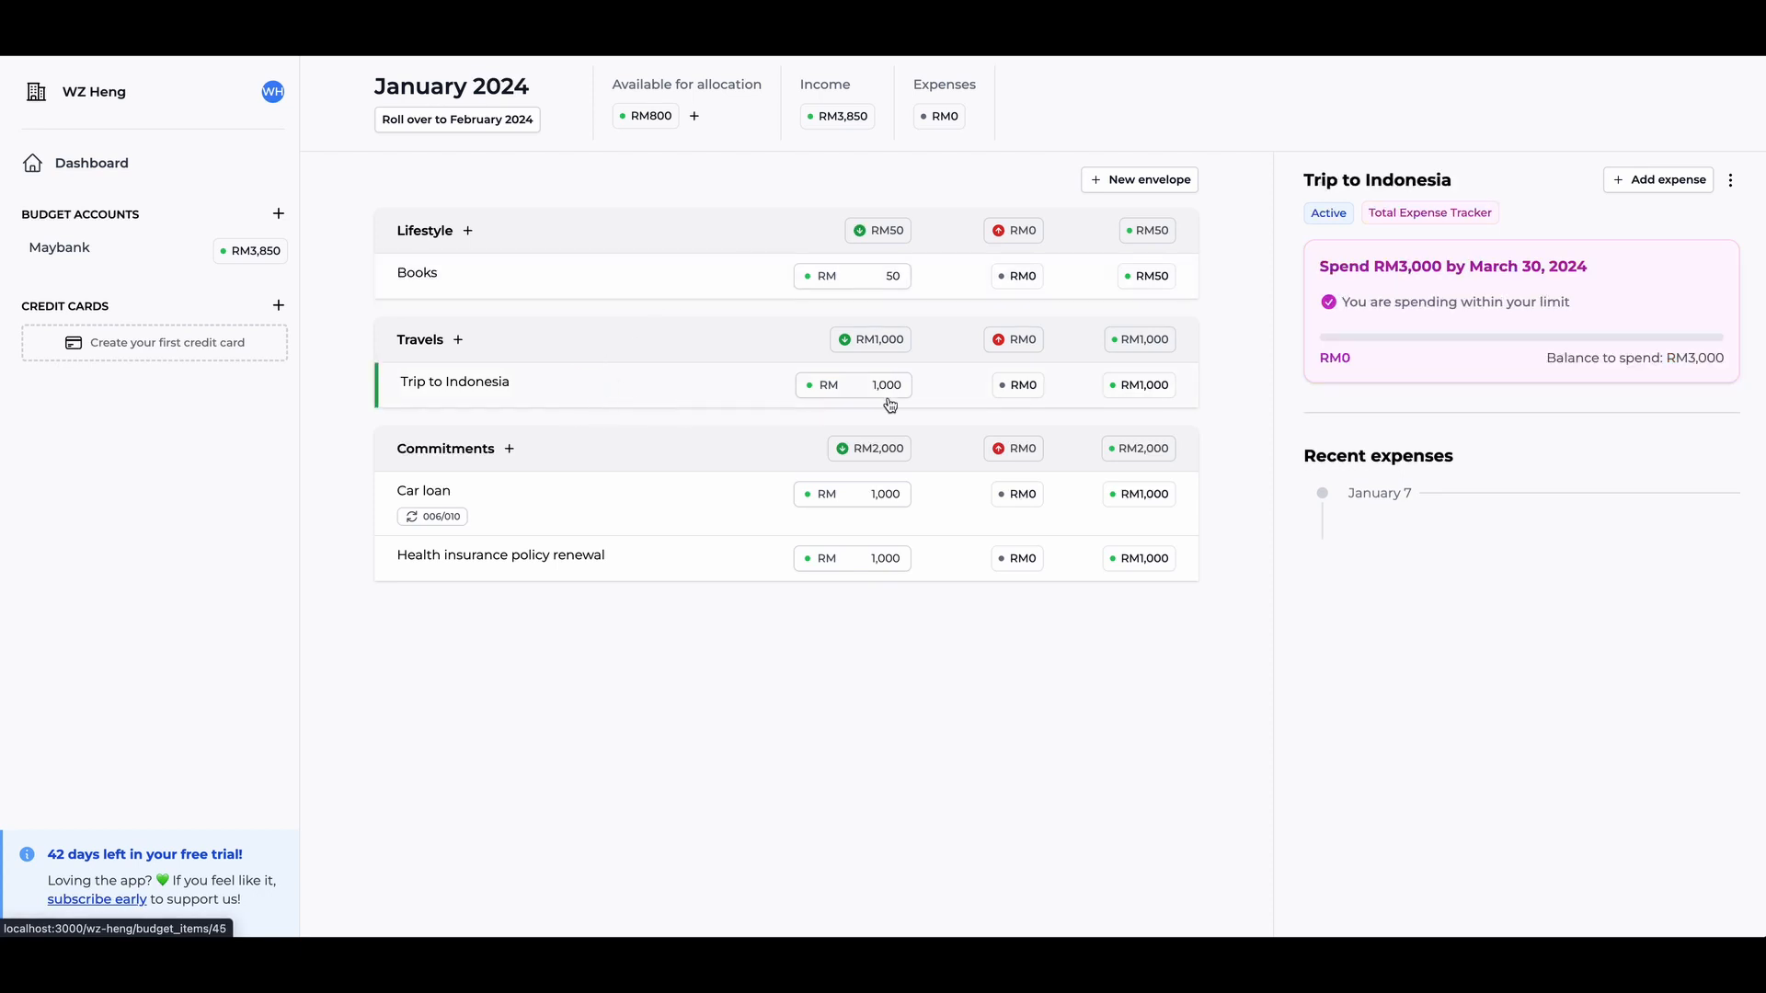
click(1656, 183)
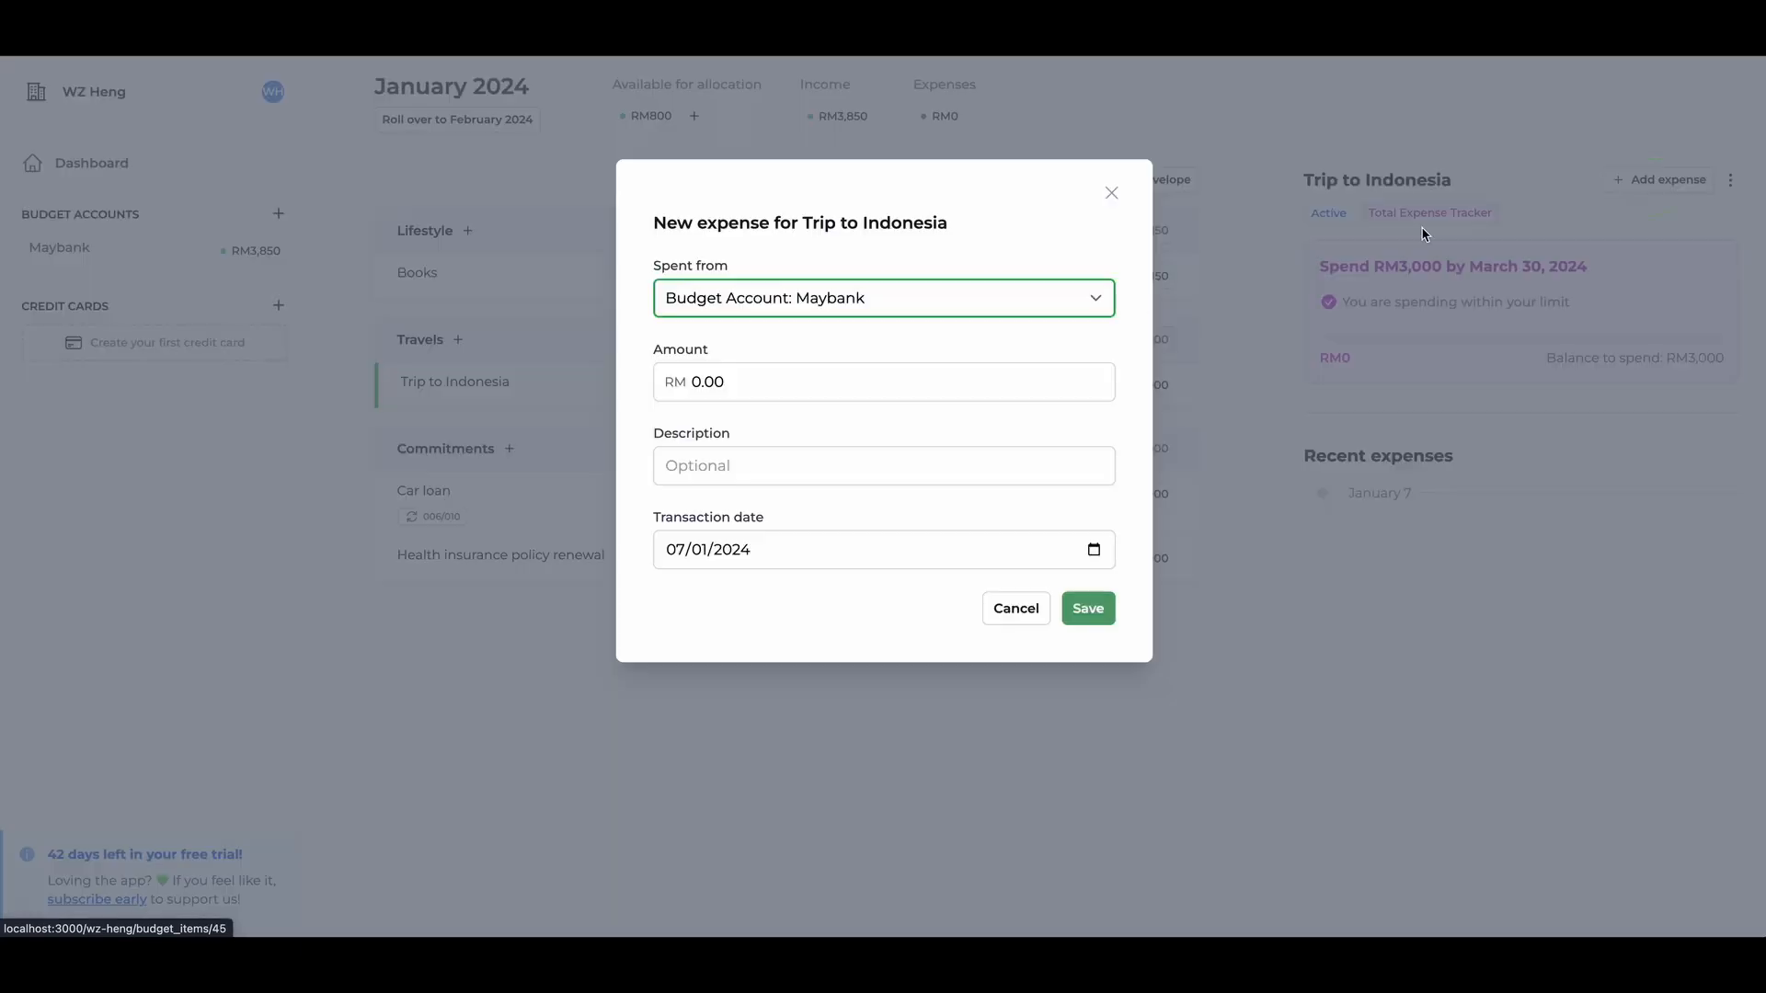
click(865, 379)
text(800)
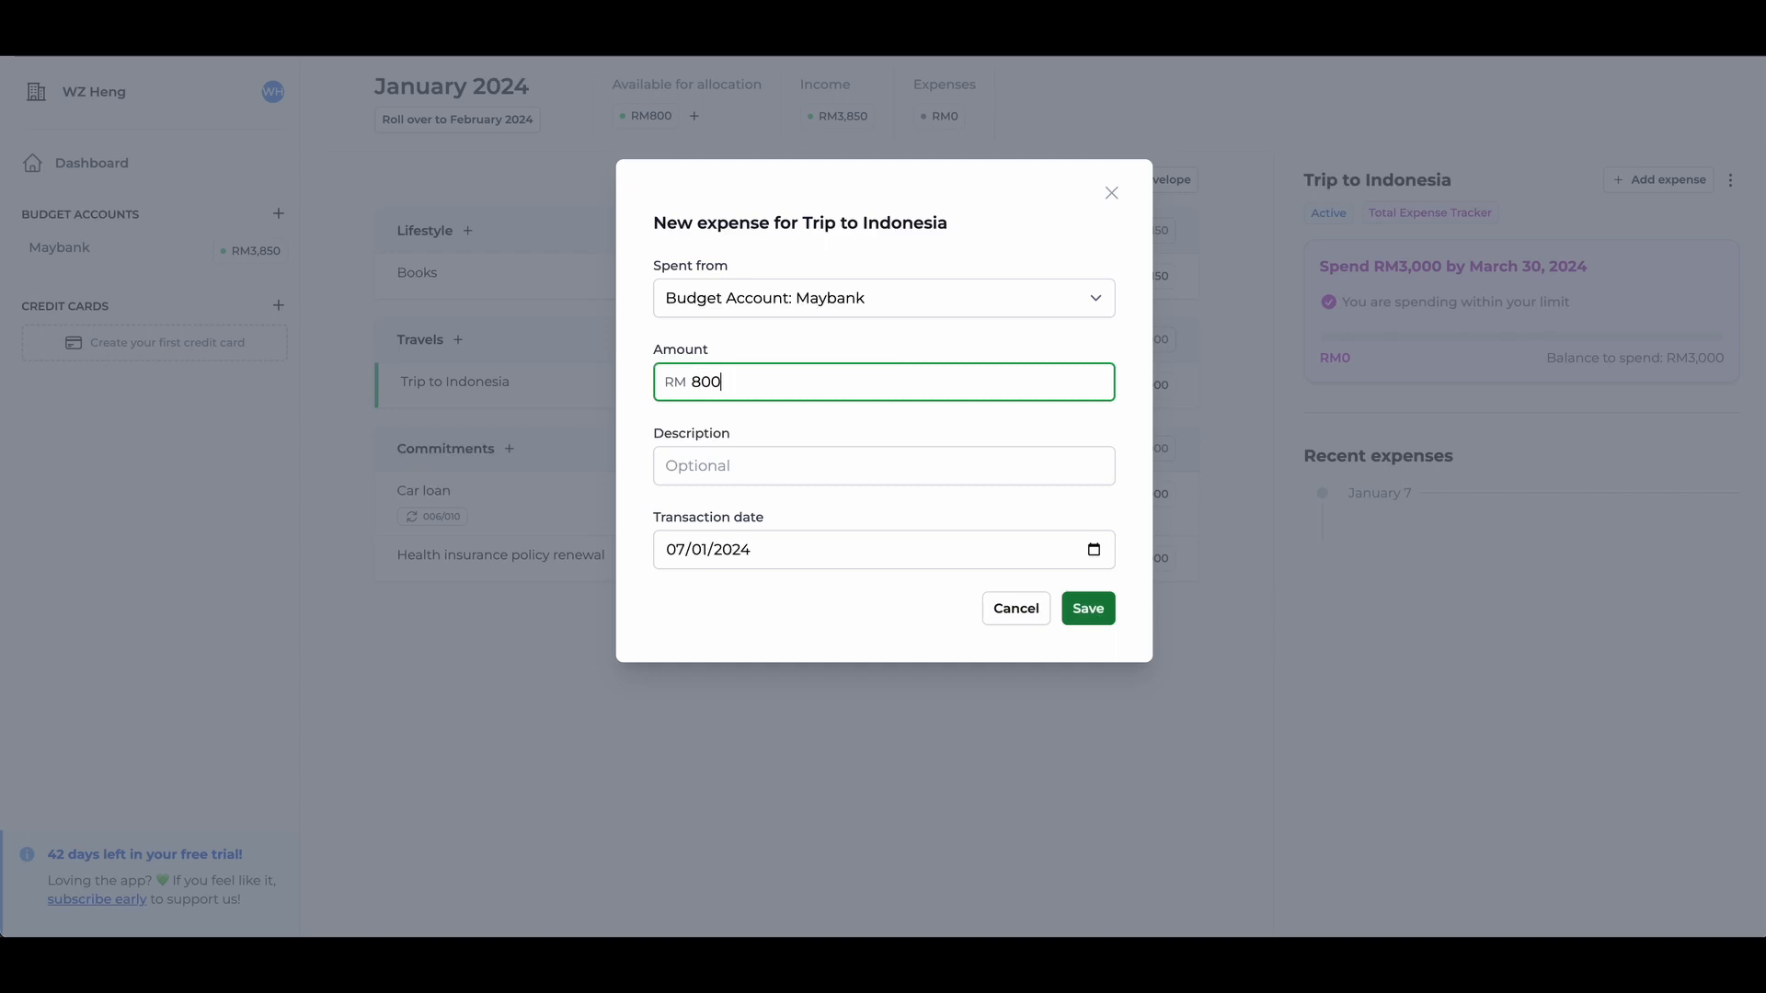
key(Tab)
text(Flight expense)
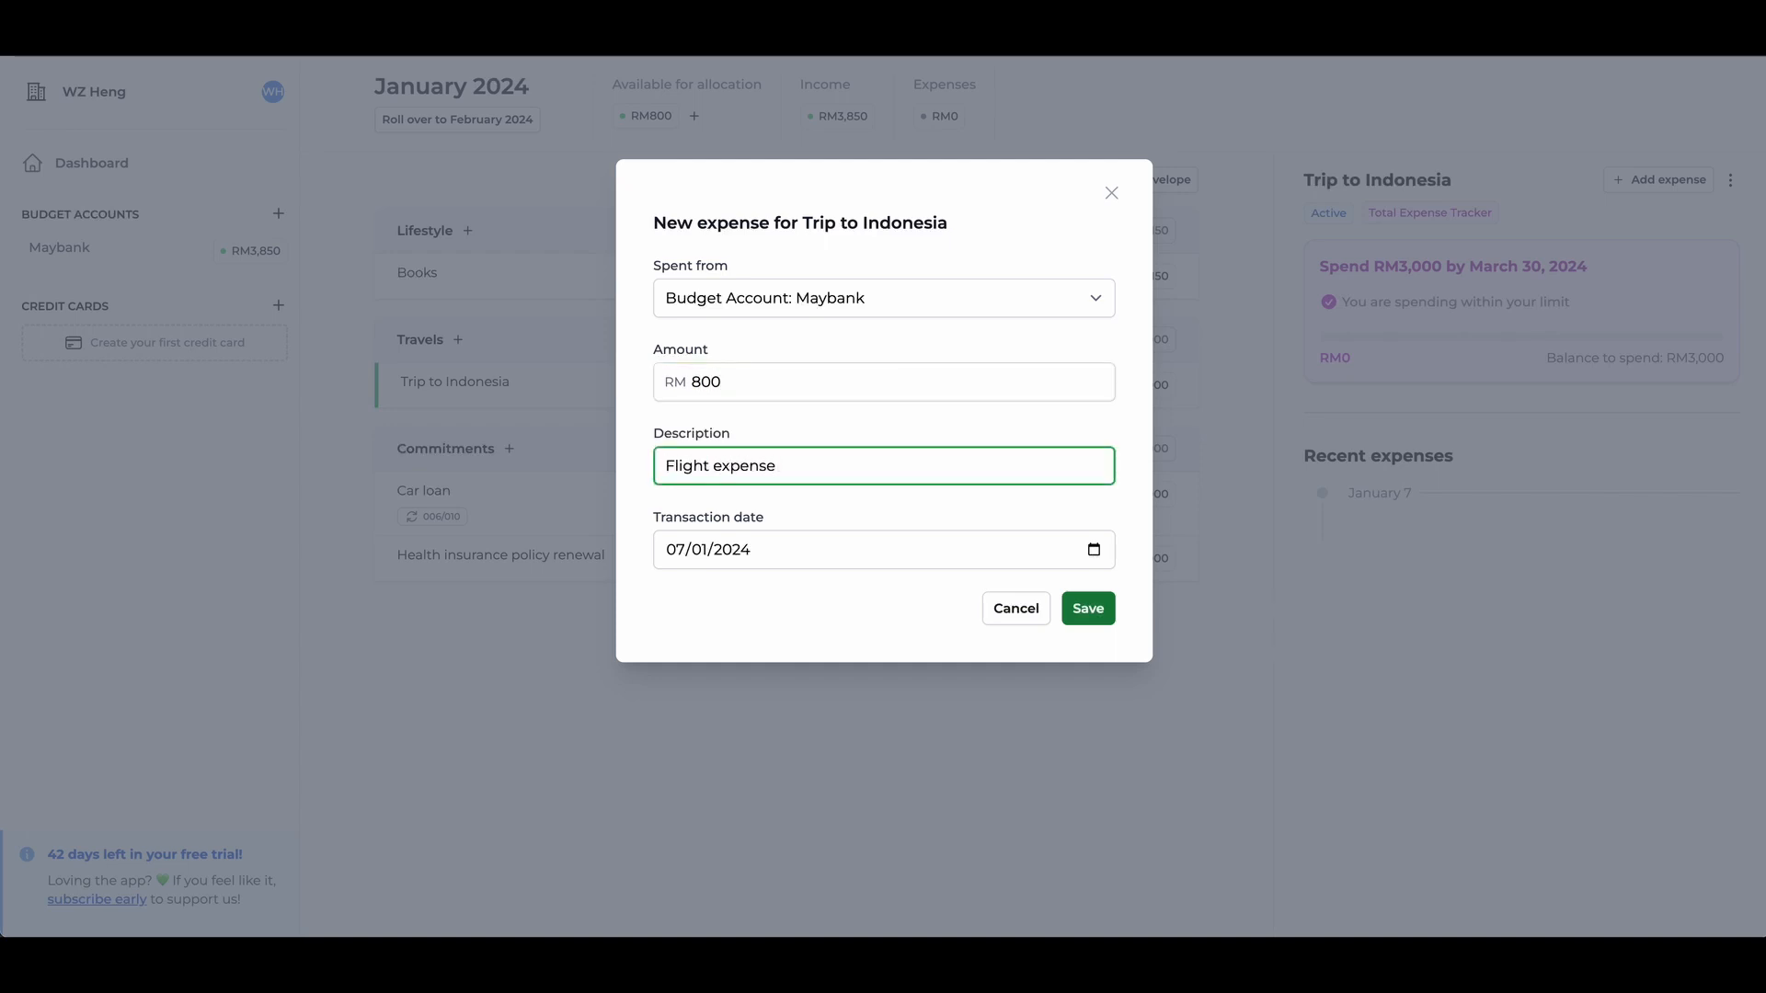
key(Return)
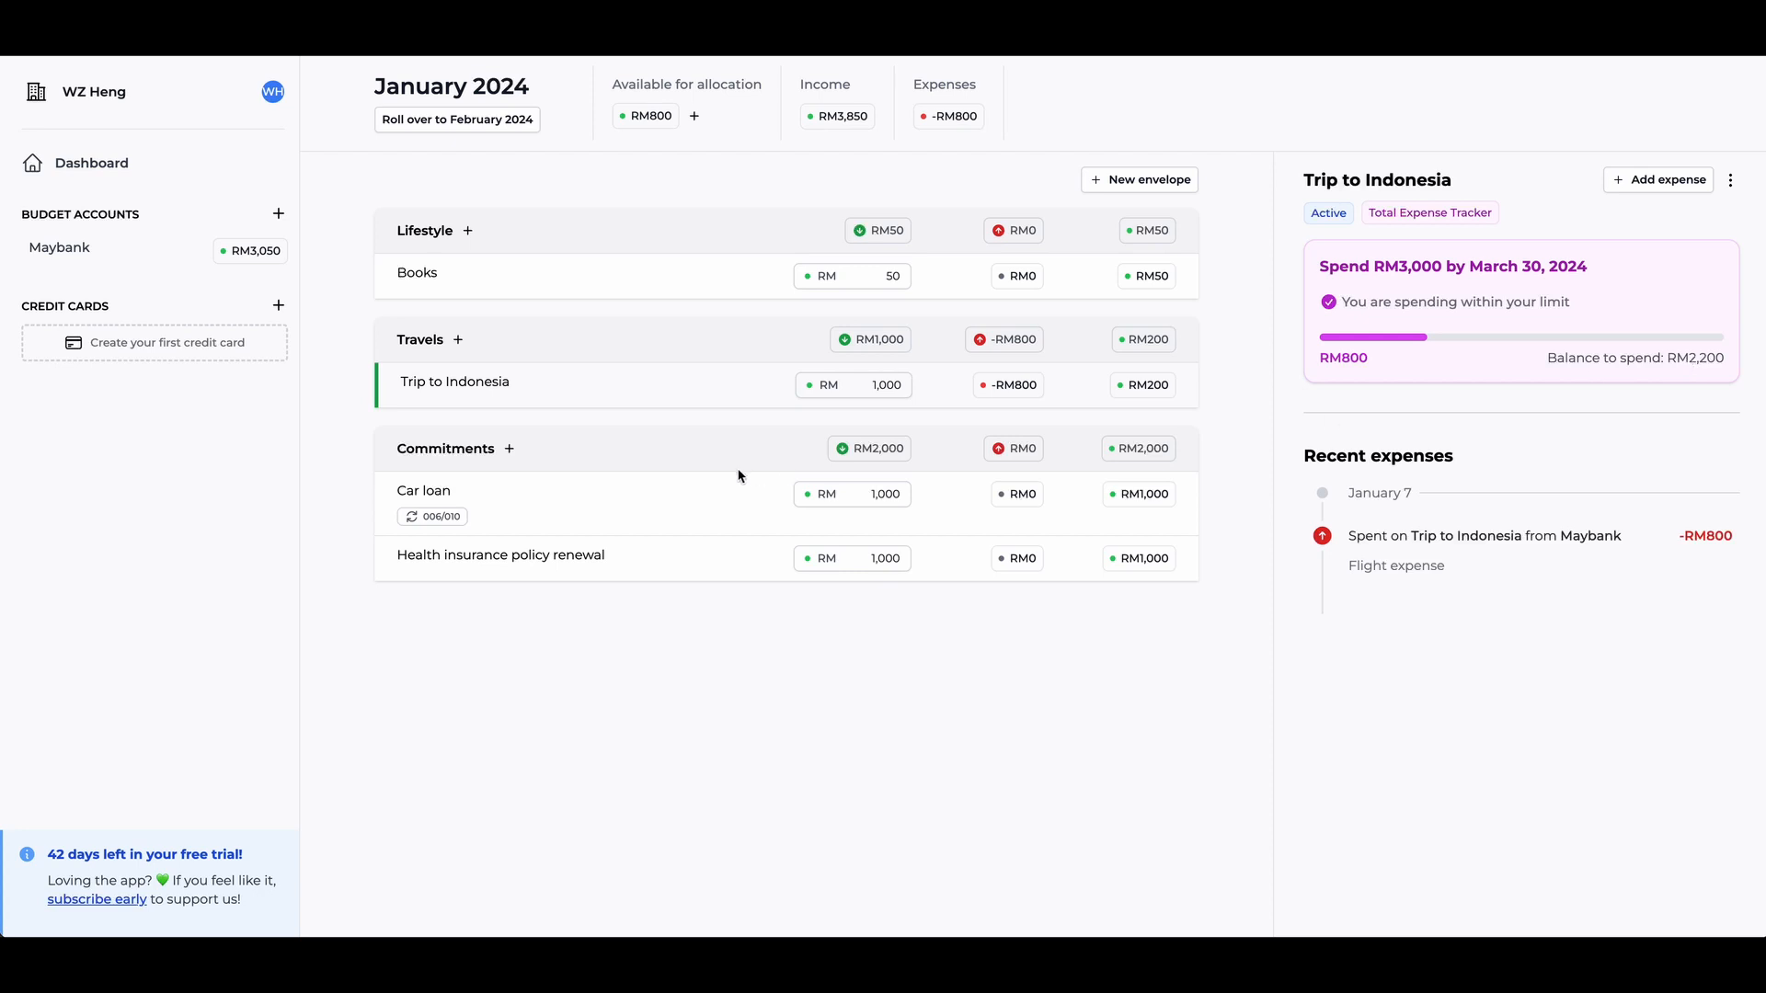
- Record the RM 1000 Car loan payment from the Maybank account, dated 07/01/2024
click(630, 492)
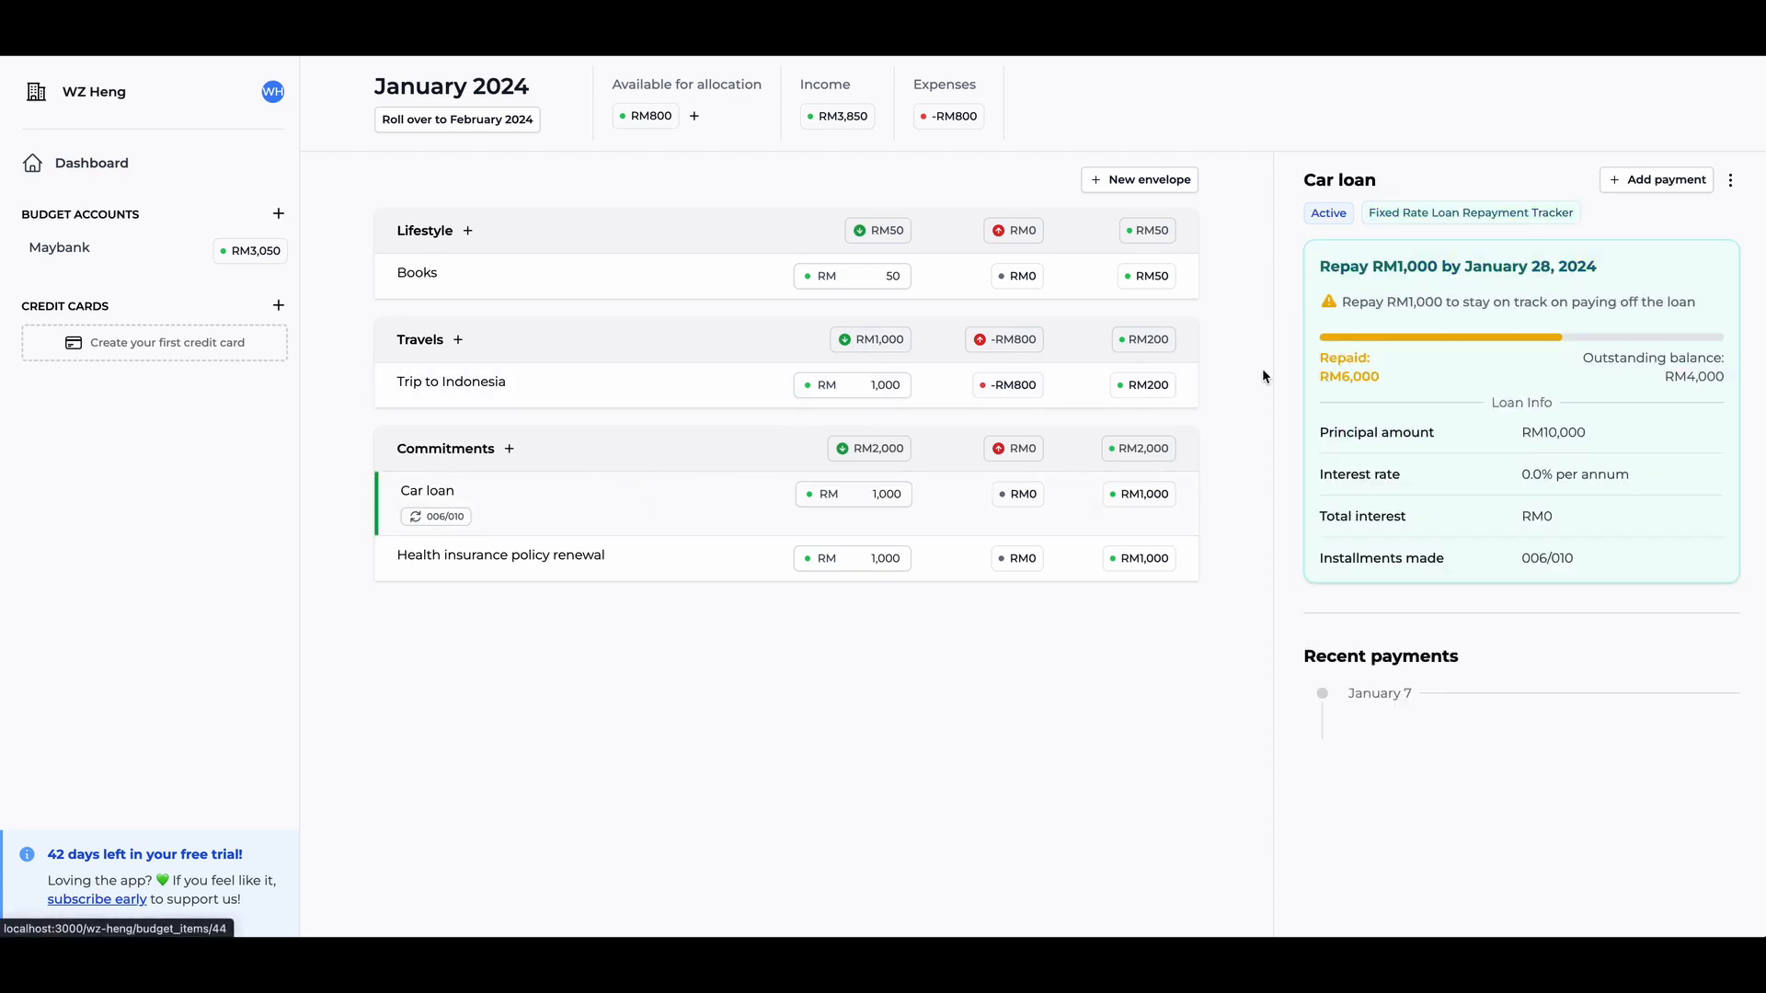
click(1658, 181)
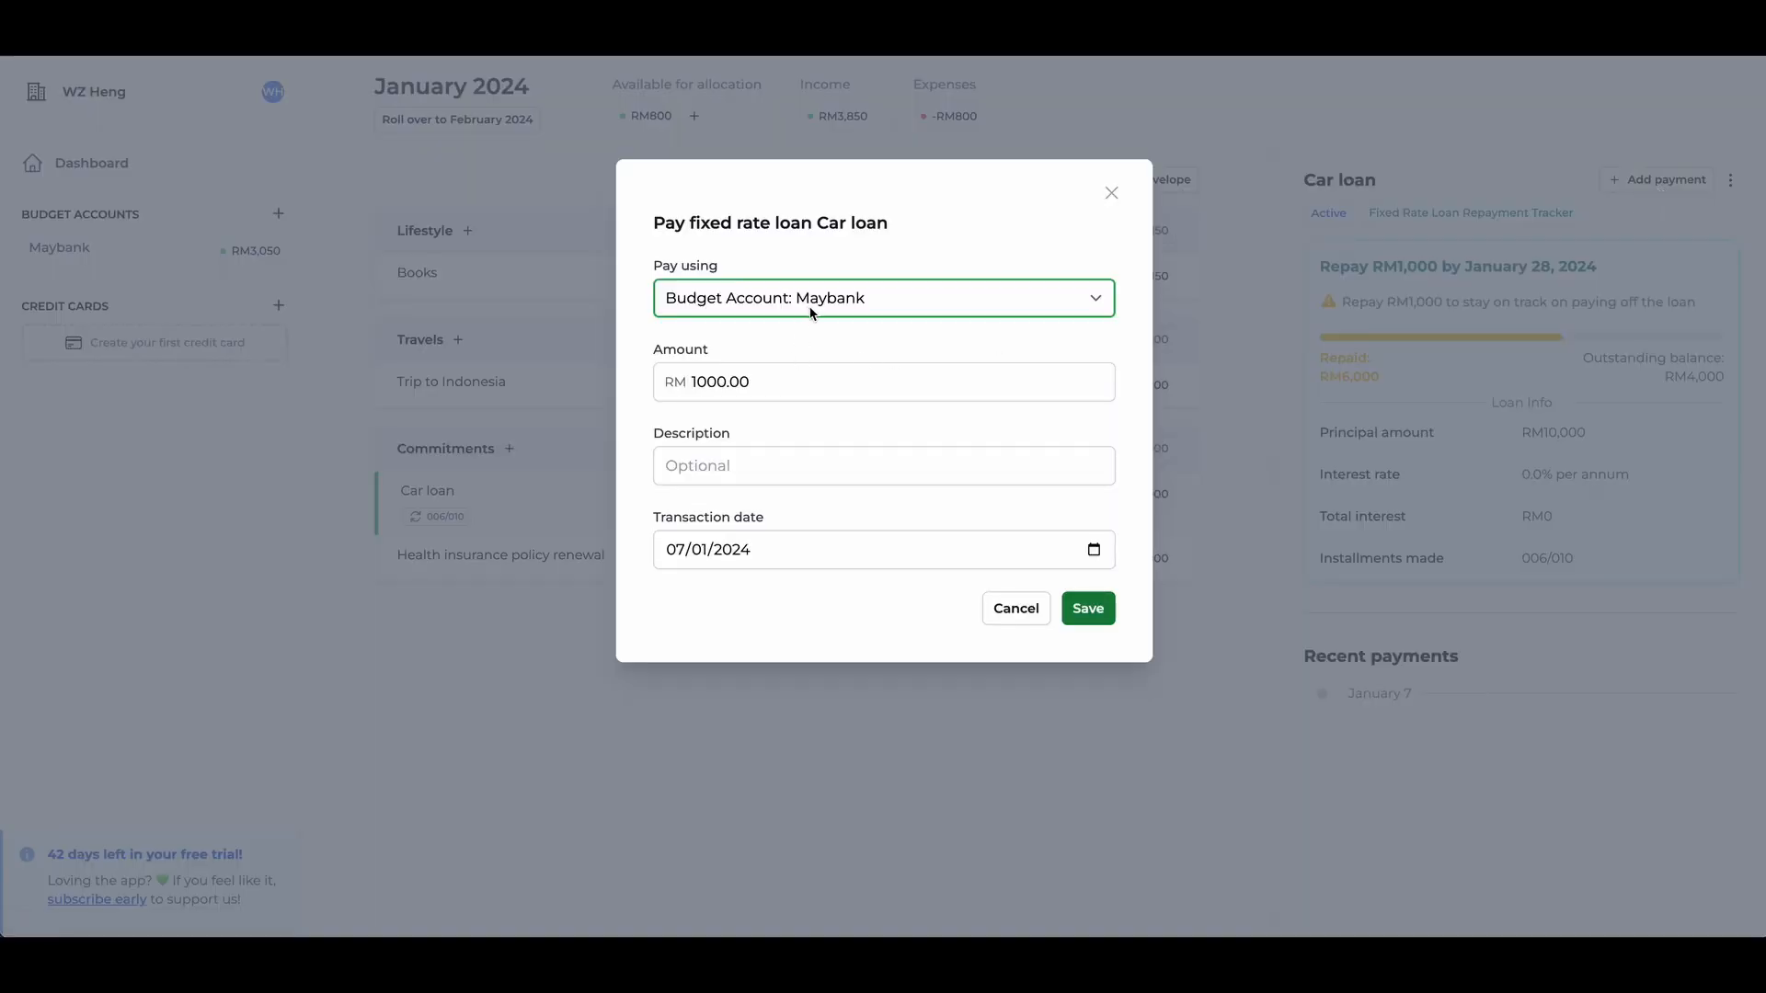
click(1091, 611)
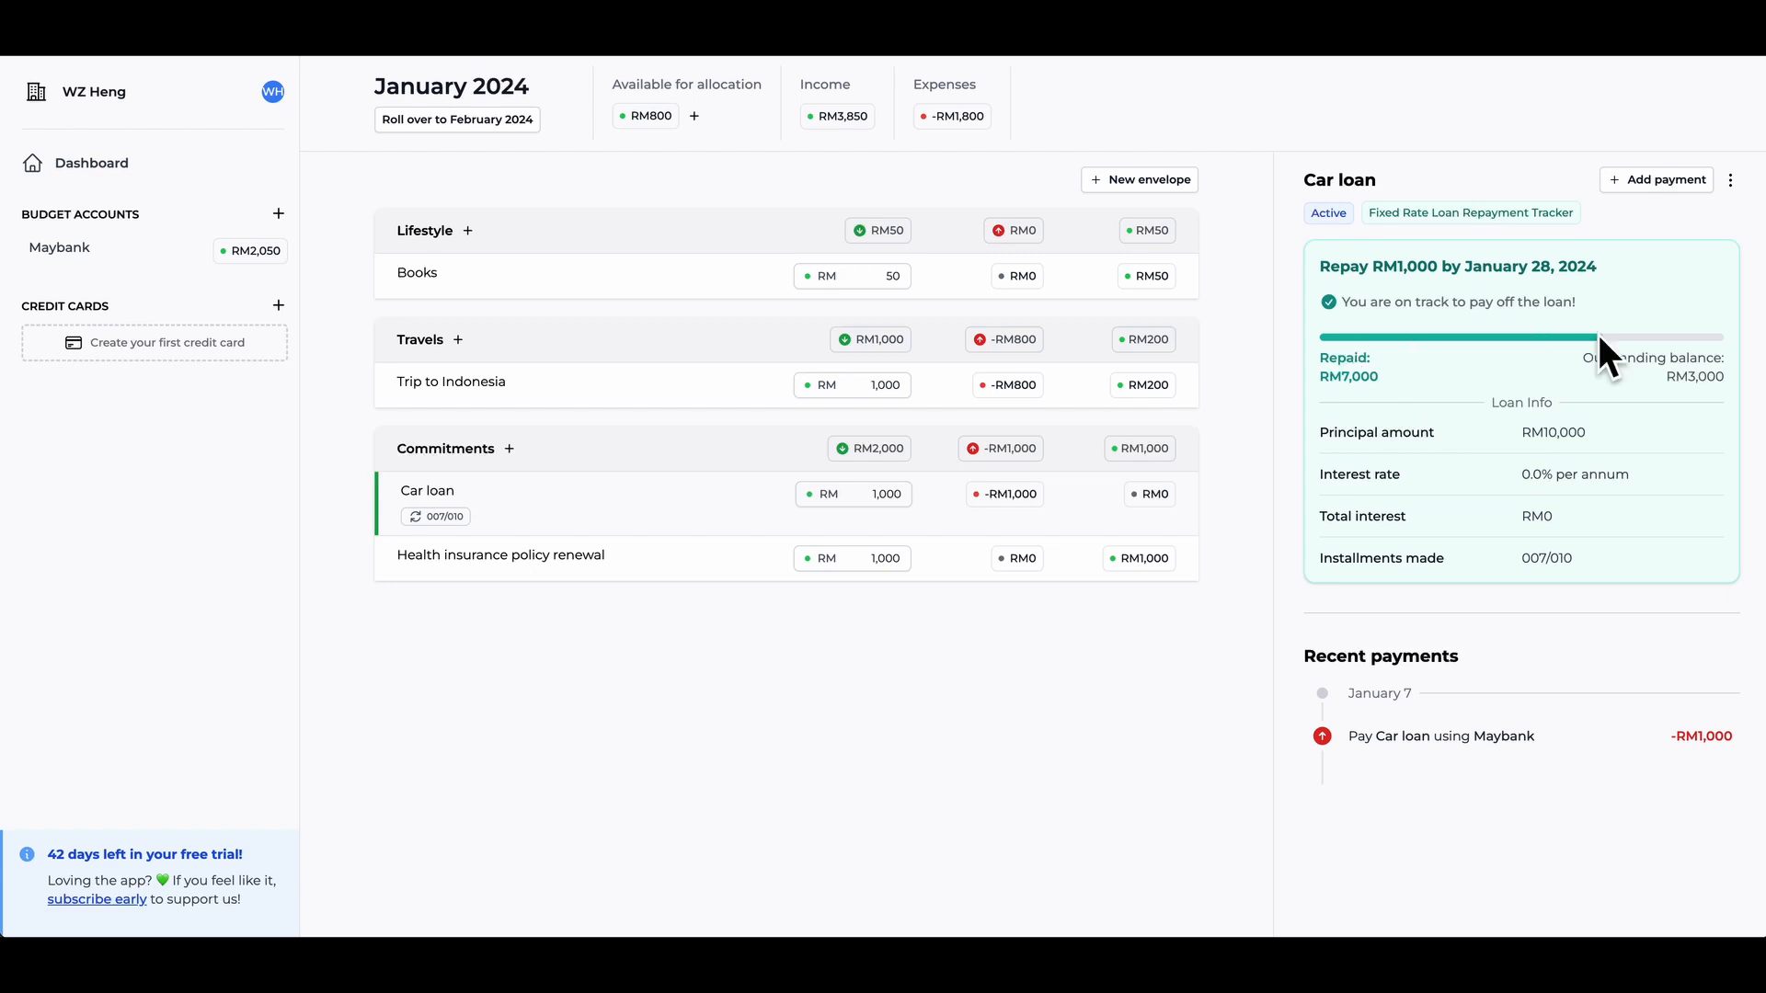
drag(1679, 381, 1730, 380)
- Set the allocation for Health insurance policy renewal to RM 800
click(691, 572)
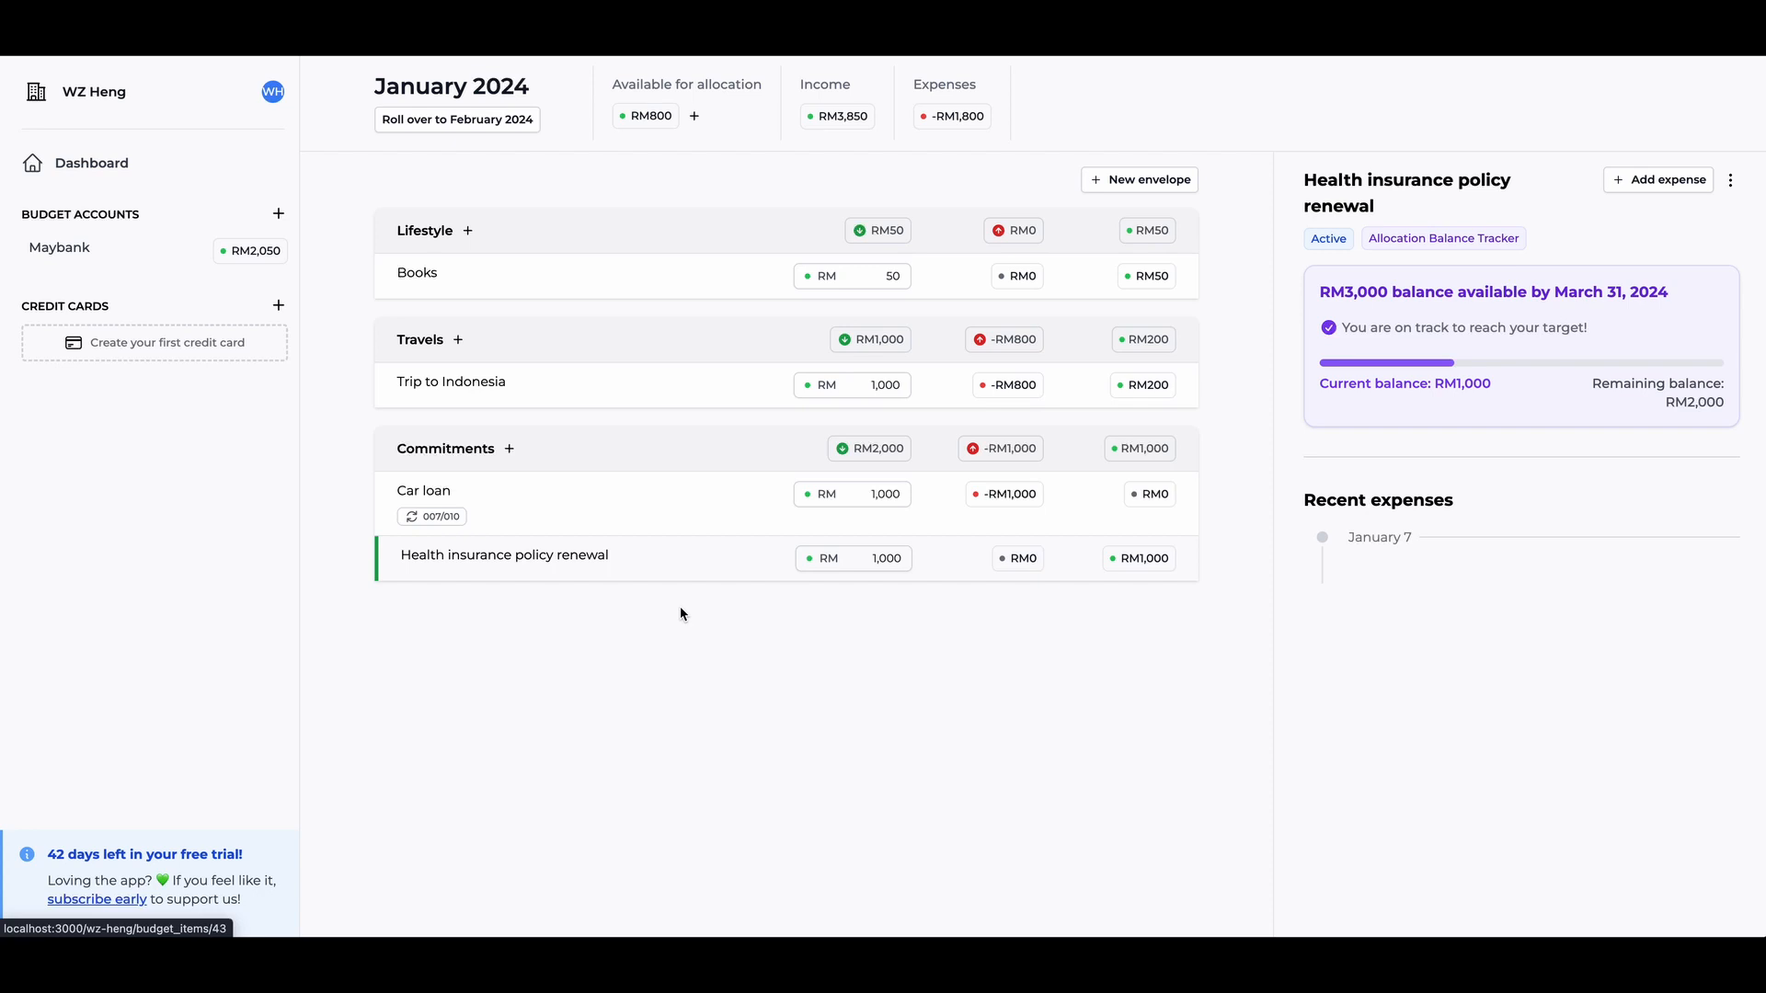
click(872, 561)
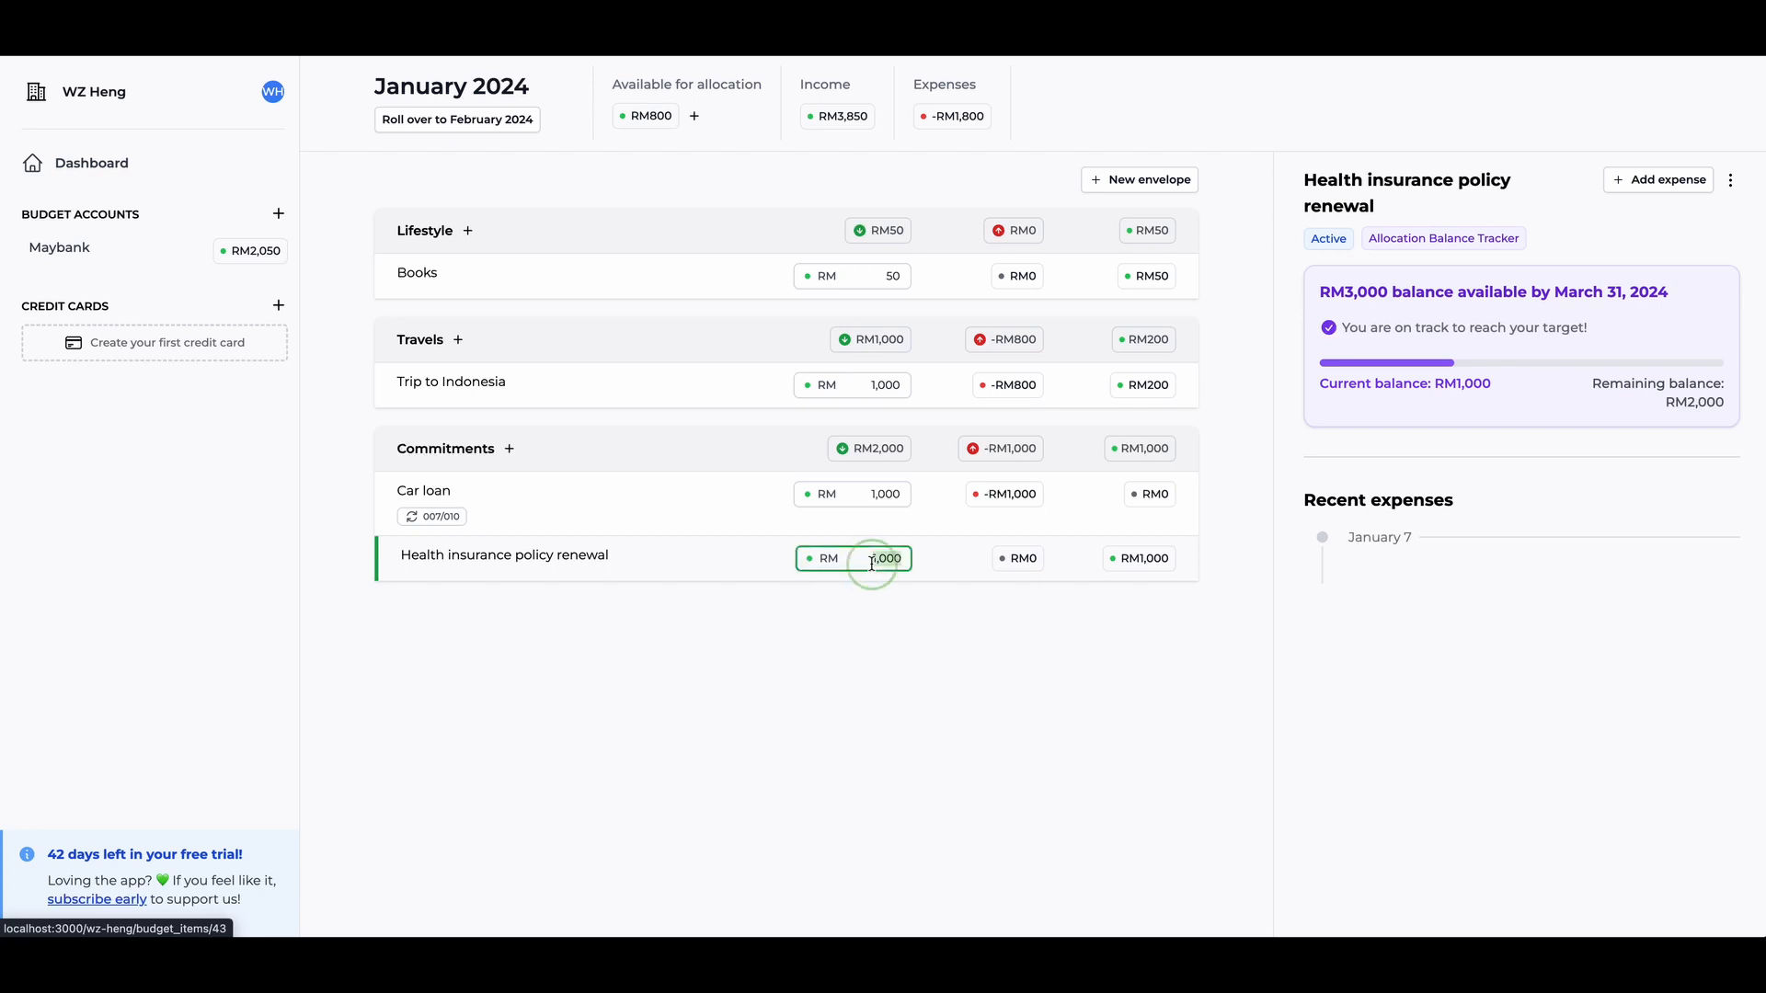
text(800)
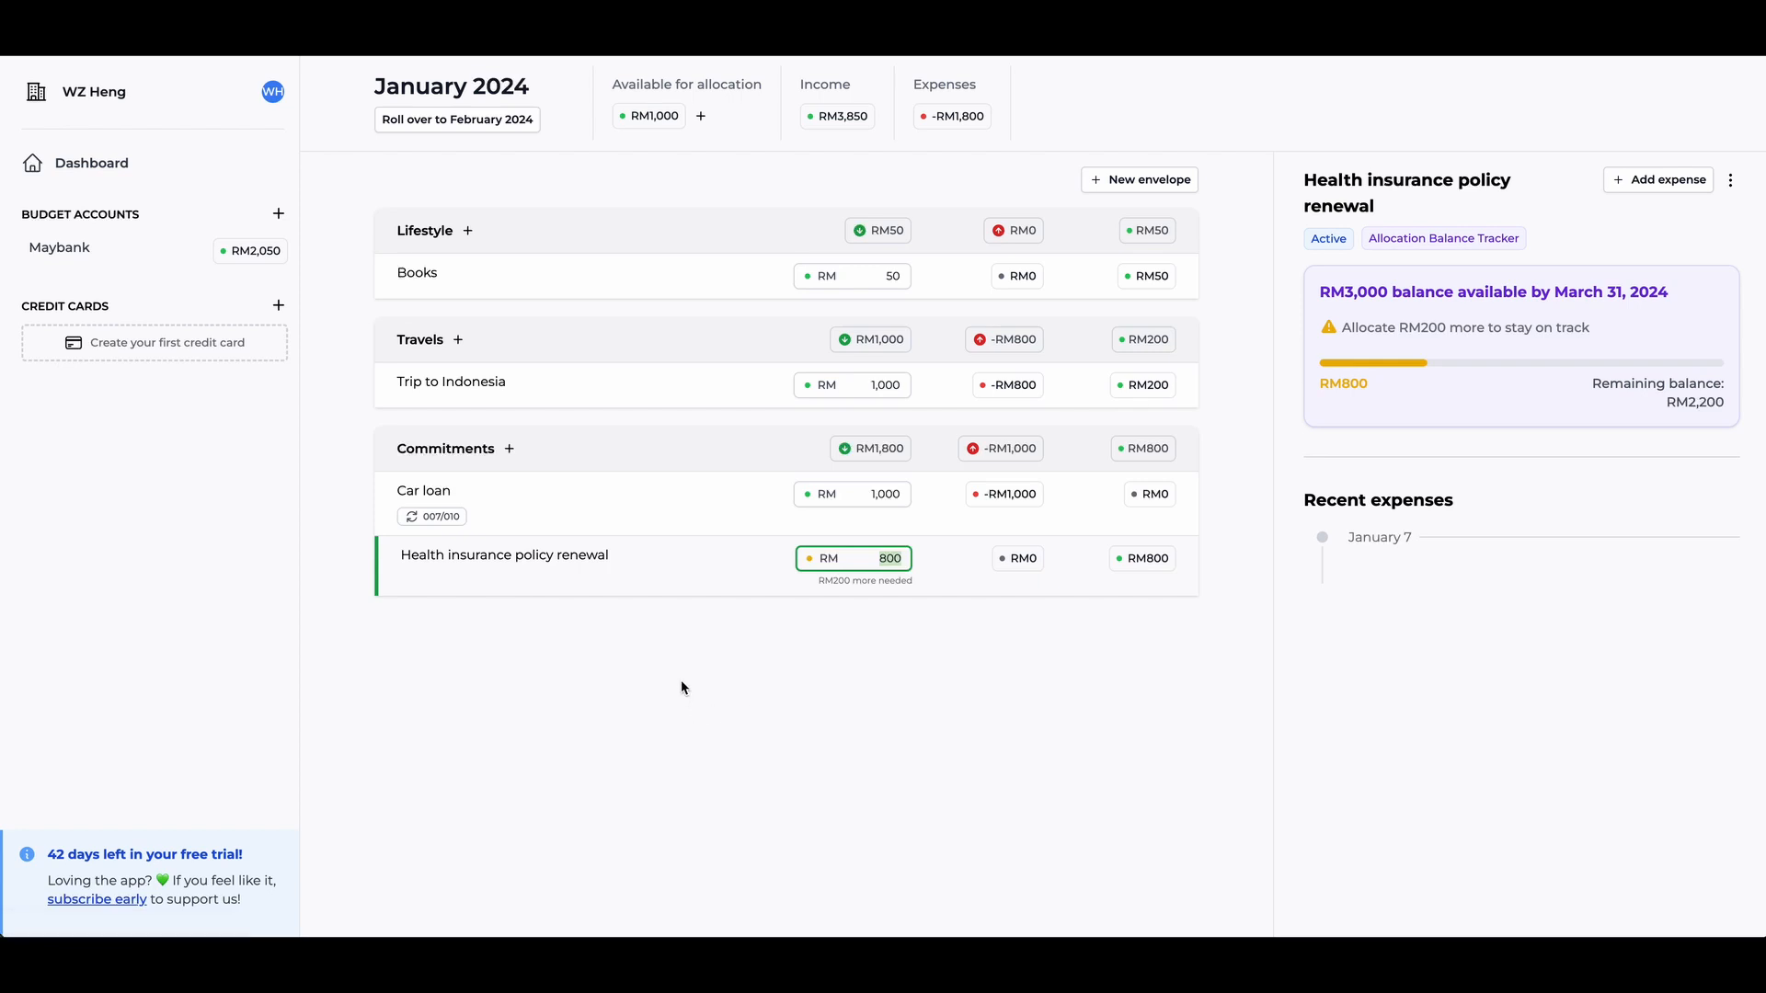
click(768, 625)
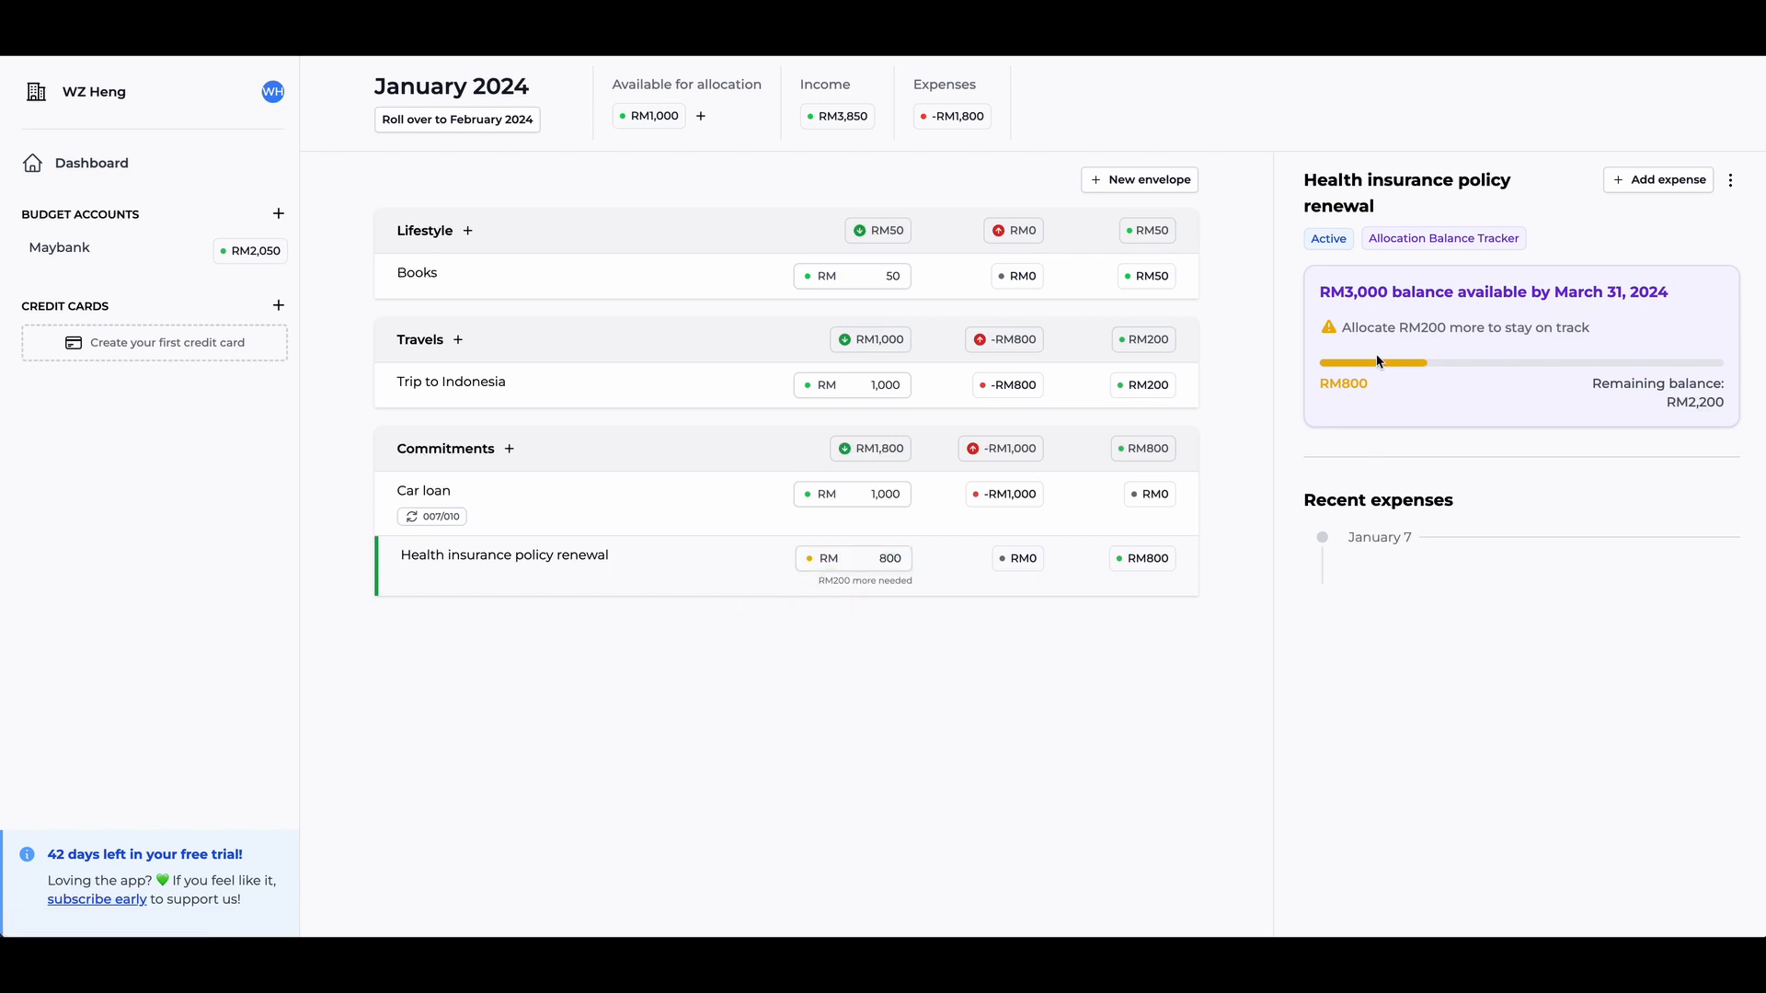
- Roll the January 2024 budget over to February 2024 and confirm the rollover
click(439, 127)
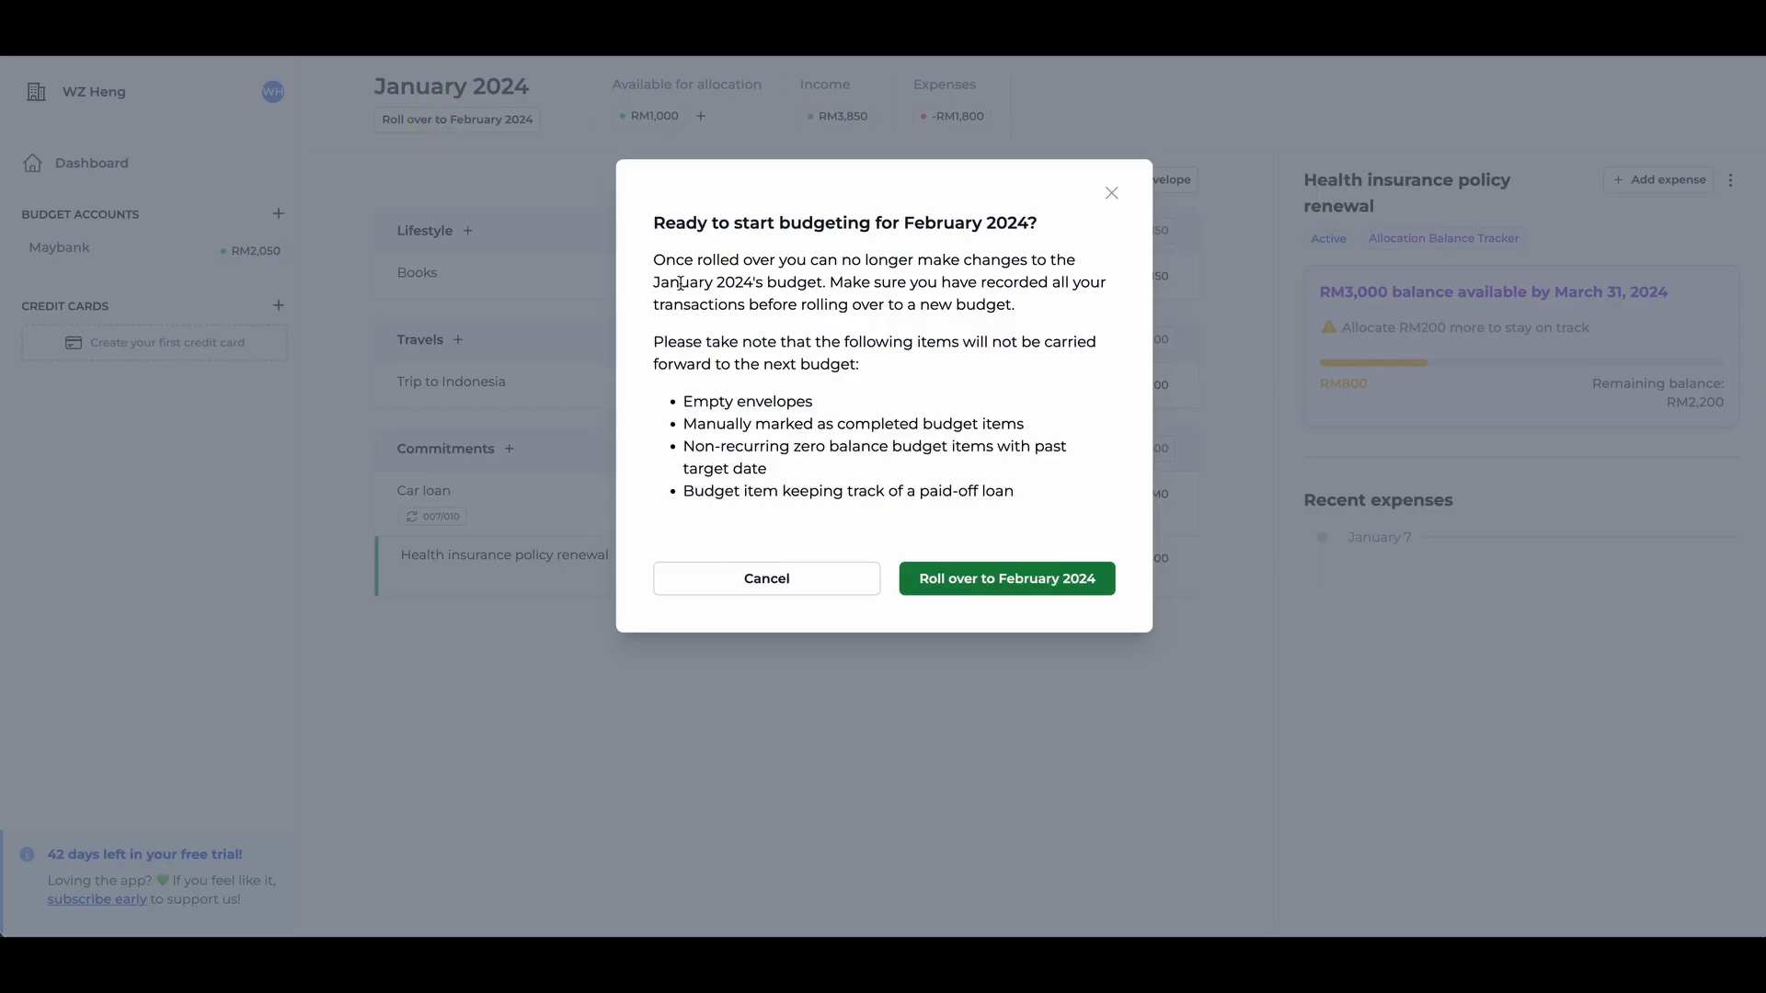
click(976, 576)
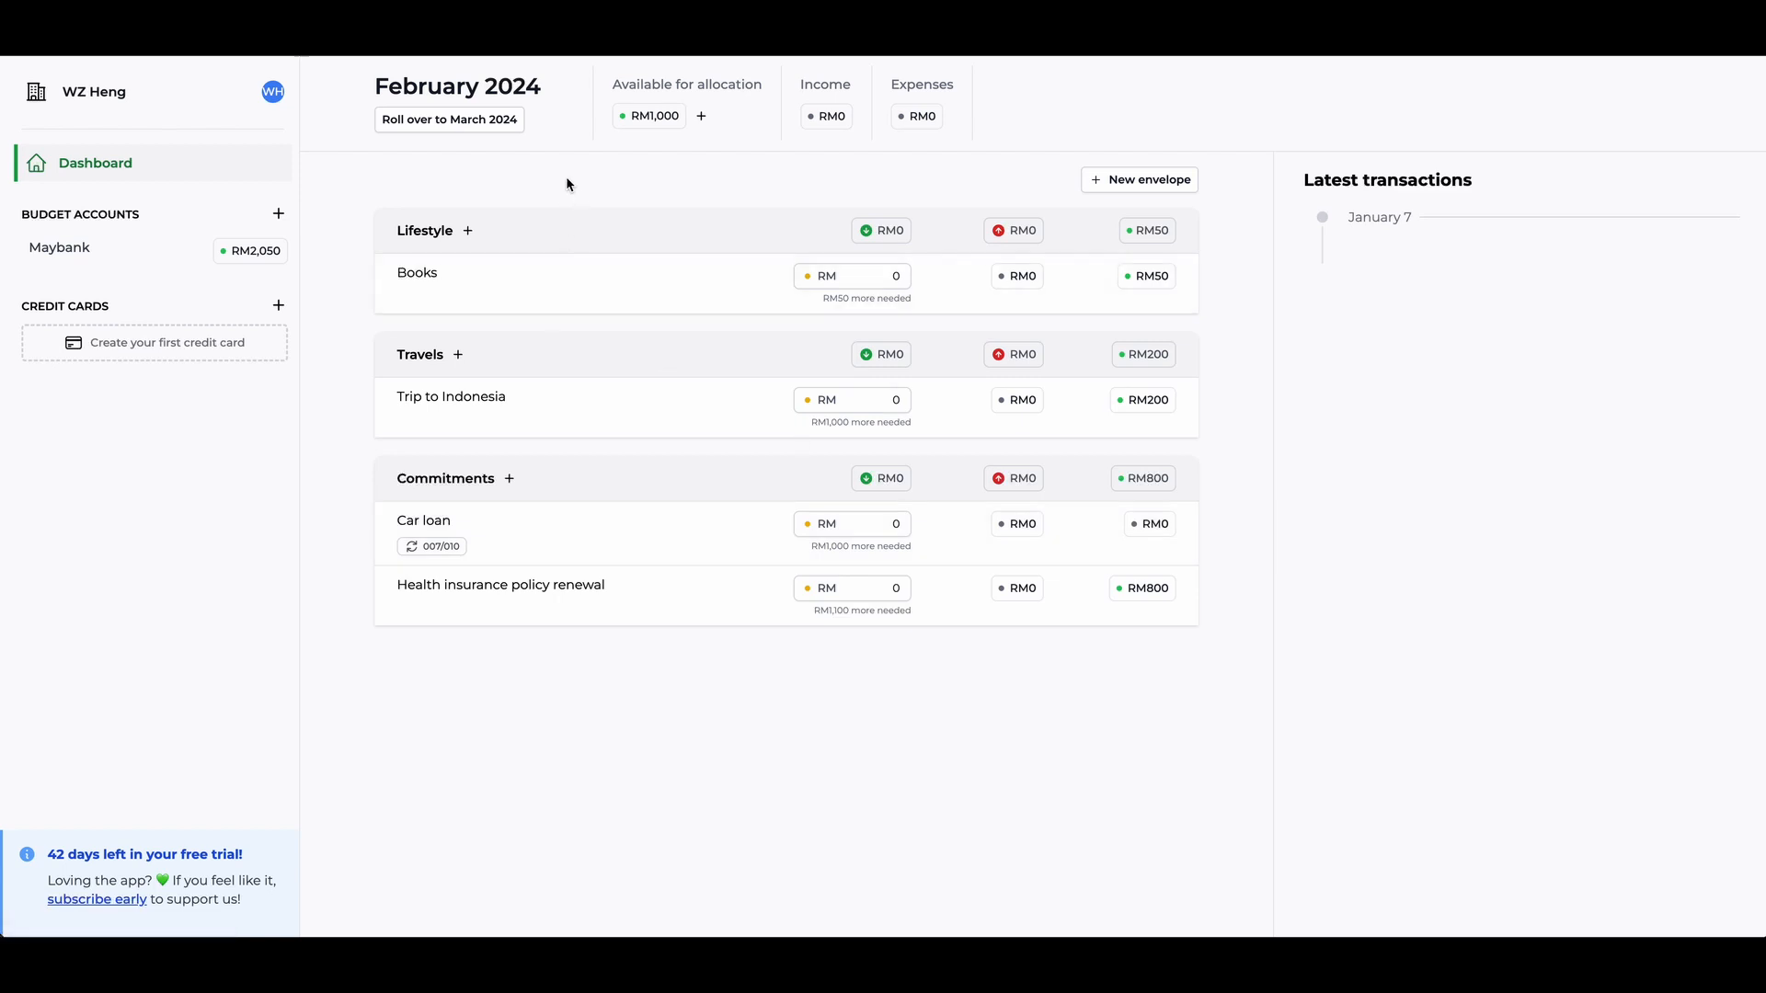
- Add a new fund of RM 2000 to the Maybank account with the description "Salary"
click(705, 119)
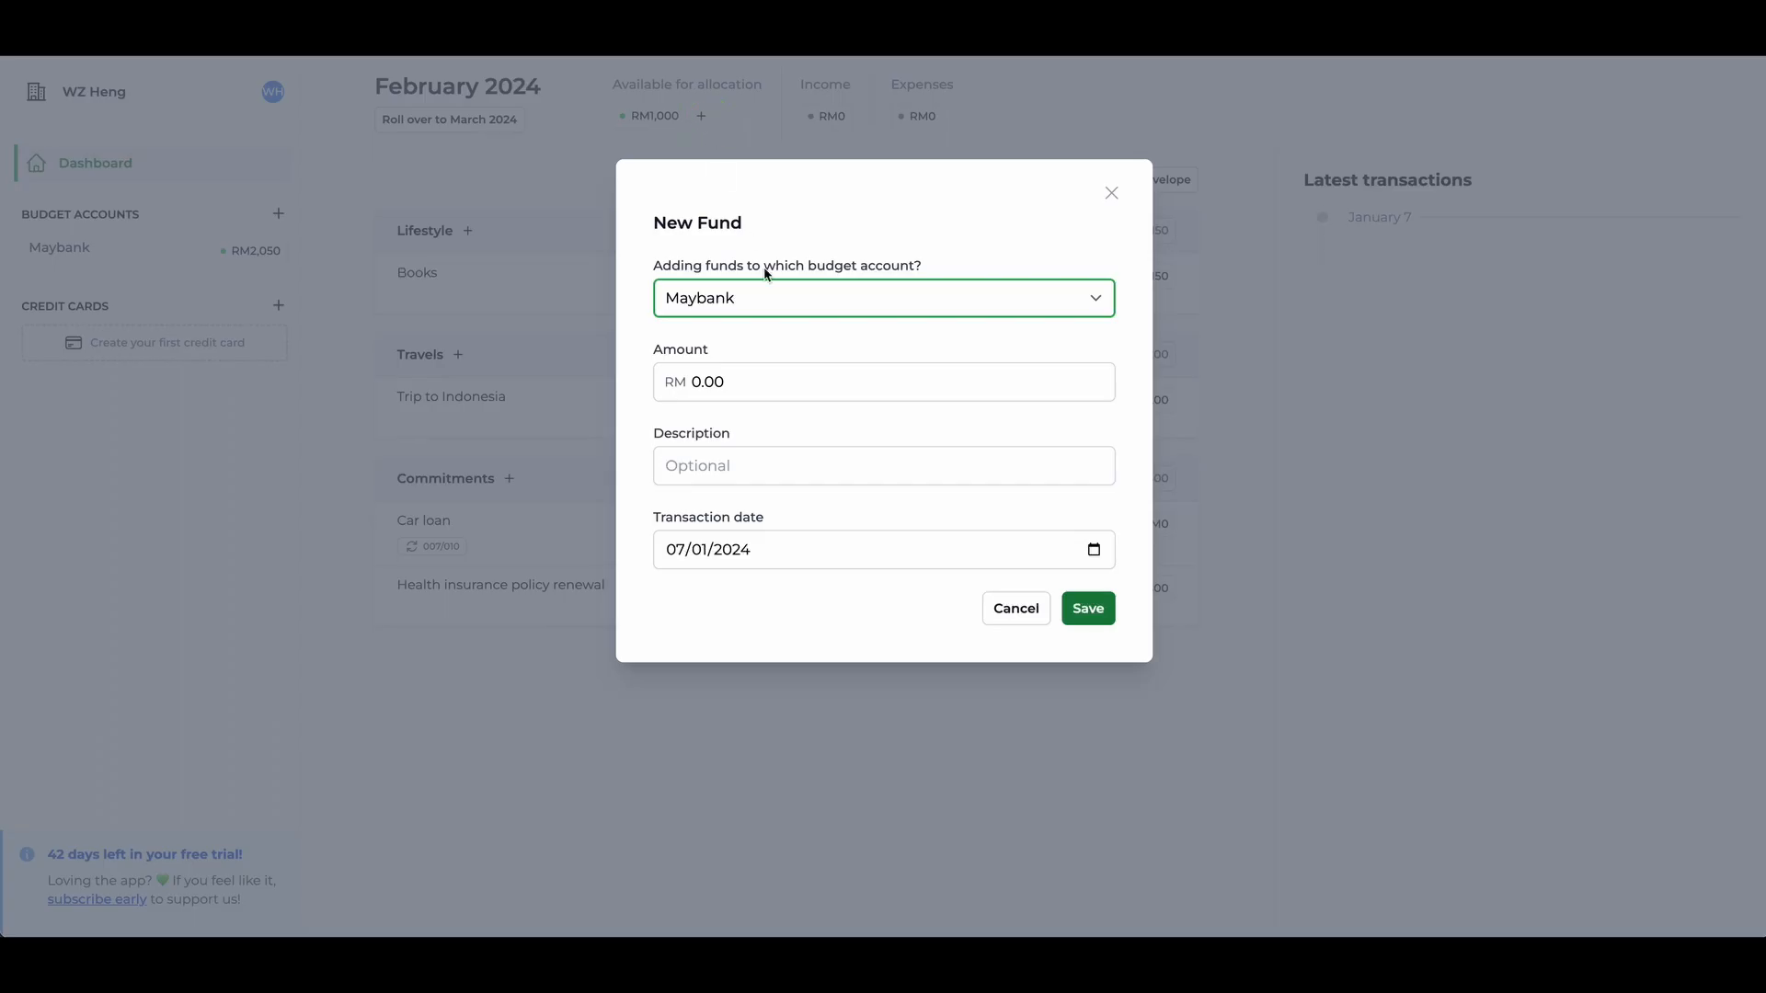
click(721, 384)
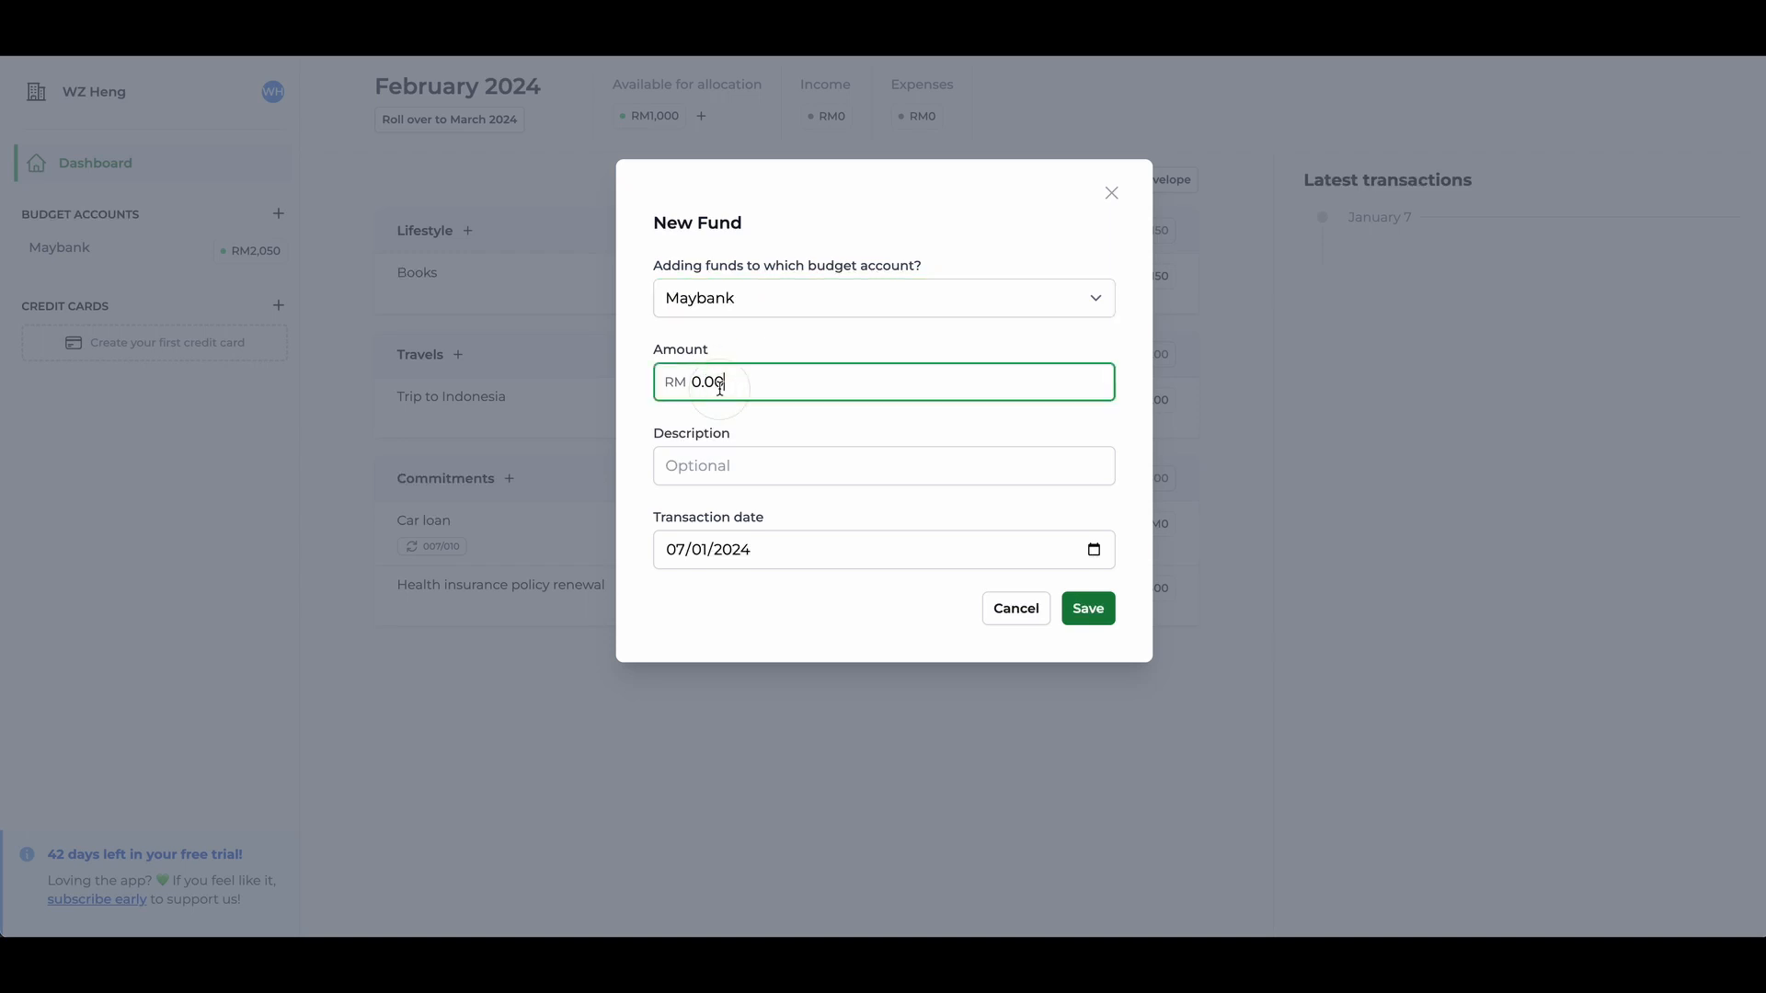
double_click(720, 384)
text(2000)
key(Tab)
text(Salary)
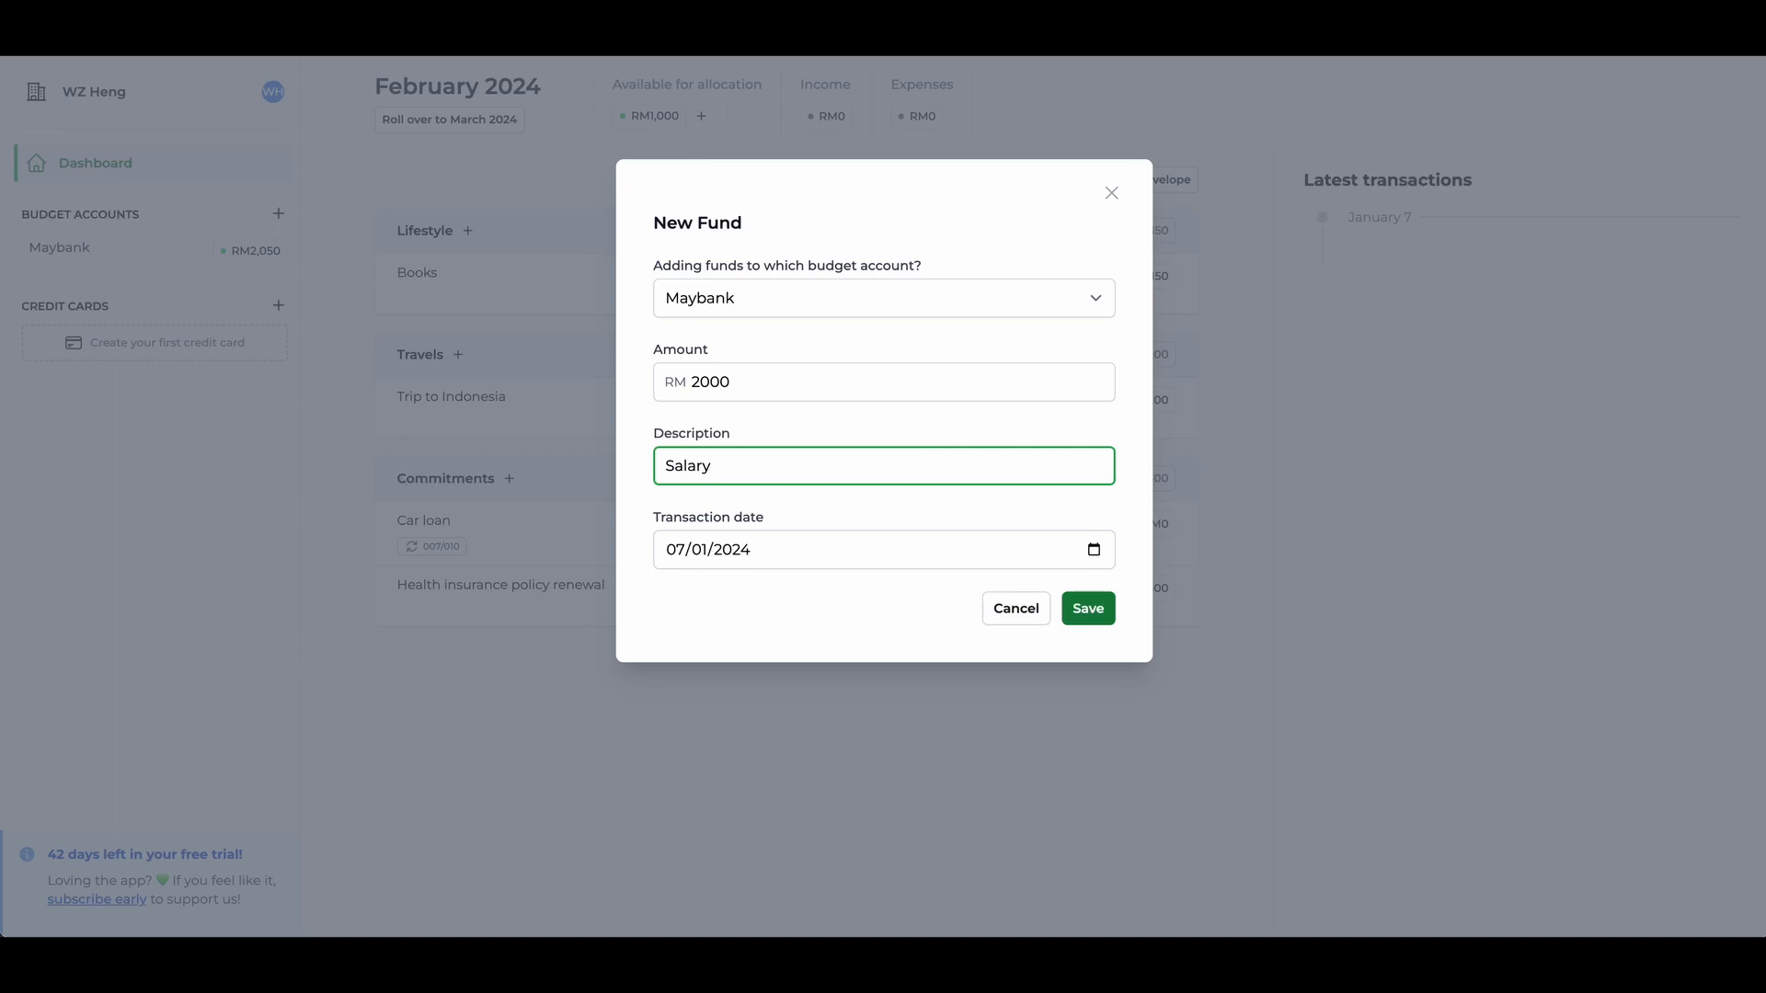
key(Return)
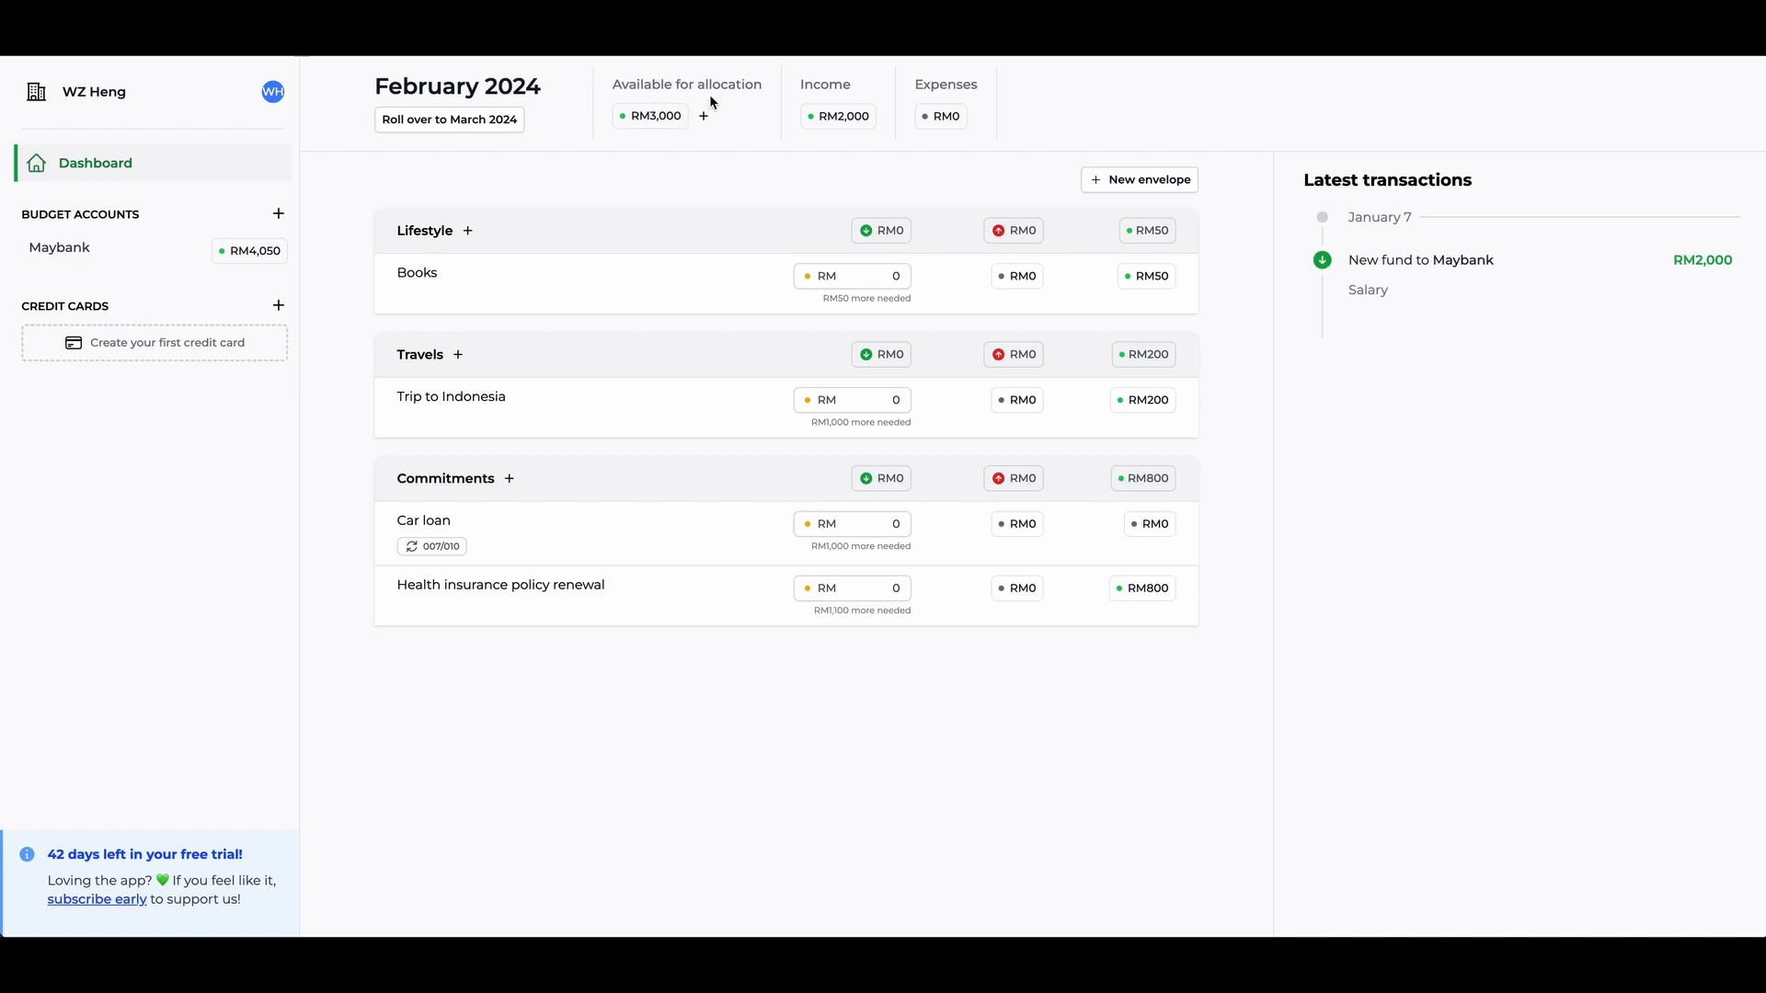
- Allocate RM 50 to Books and RM 1,000 to Trip to Indonesia in the February 2024 budget
click(885, 279)
text(50)
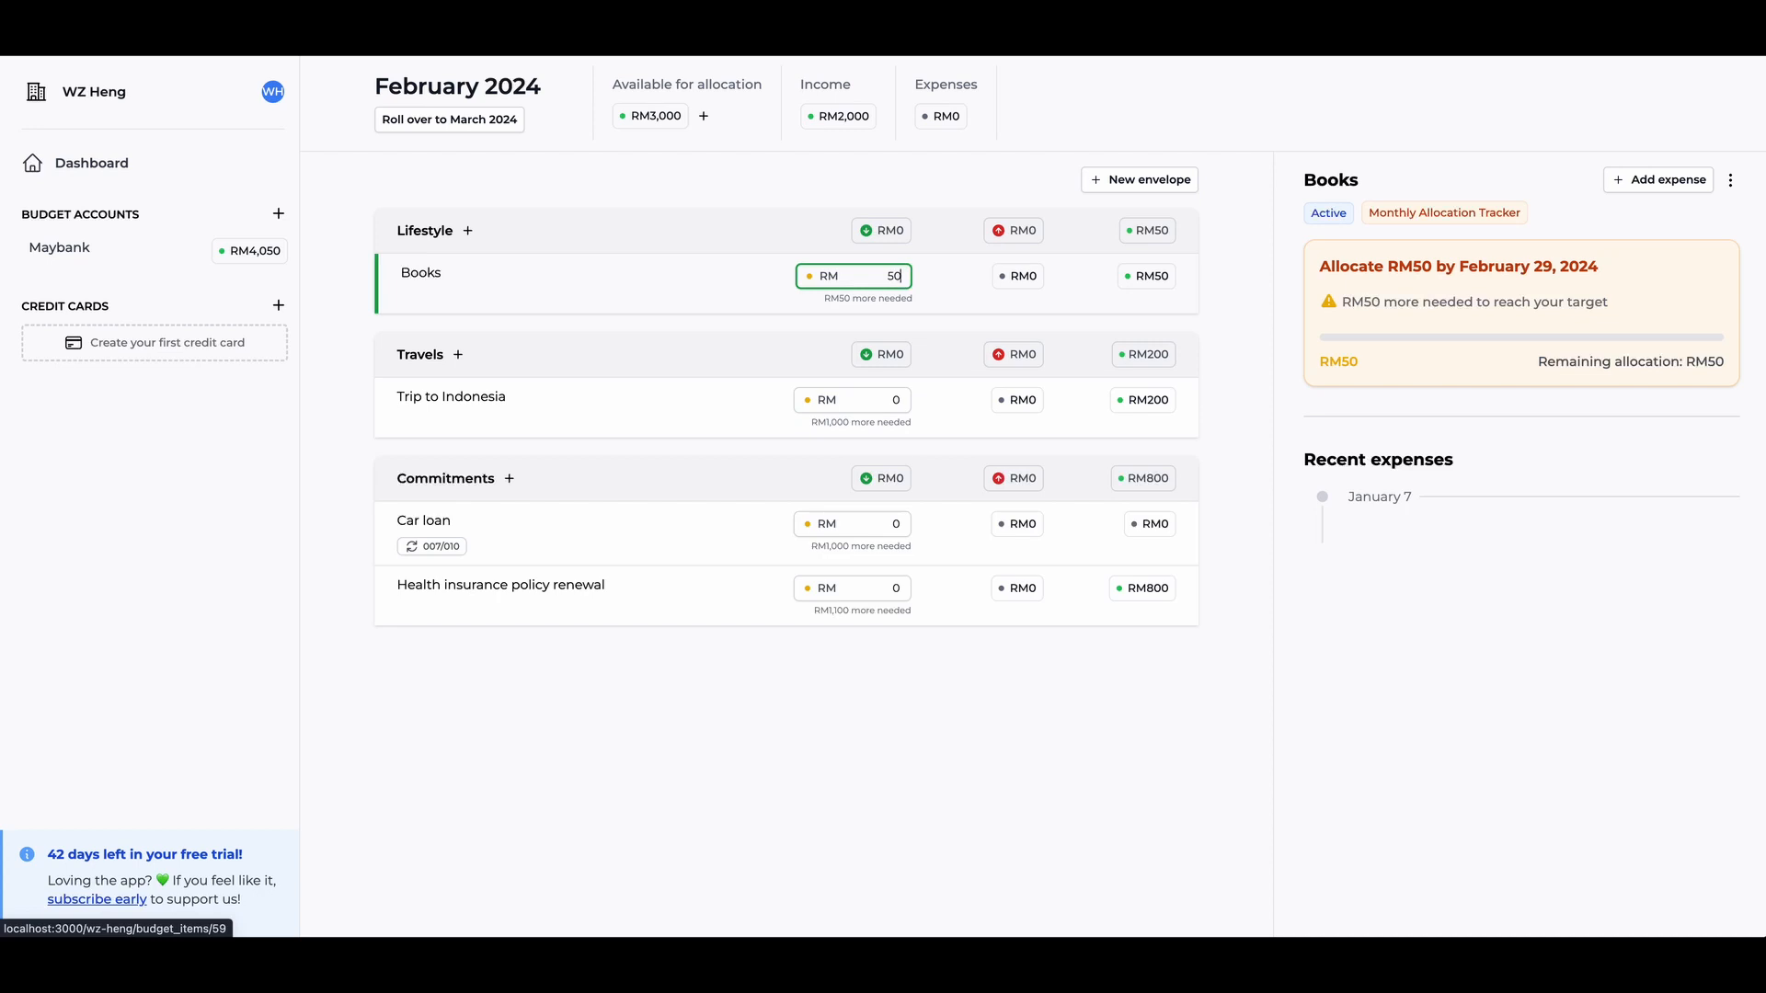
click(736, 416)
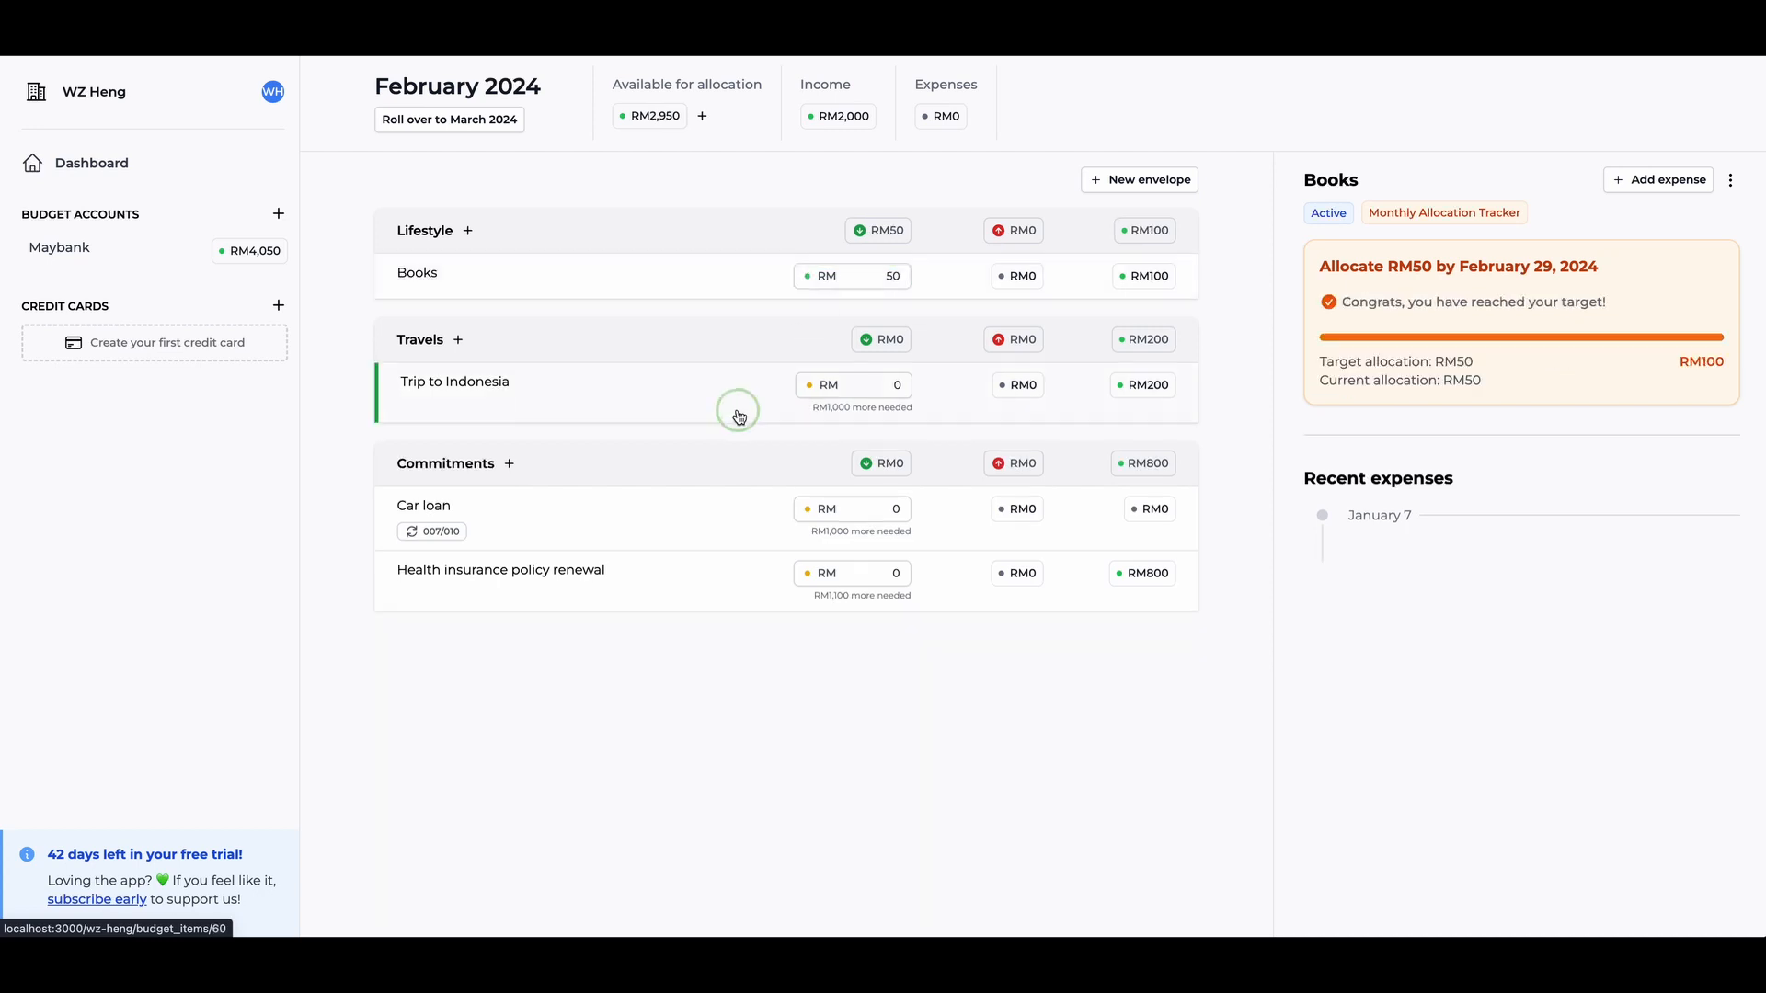
click(889, 380)
text(1000)
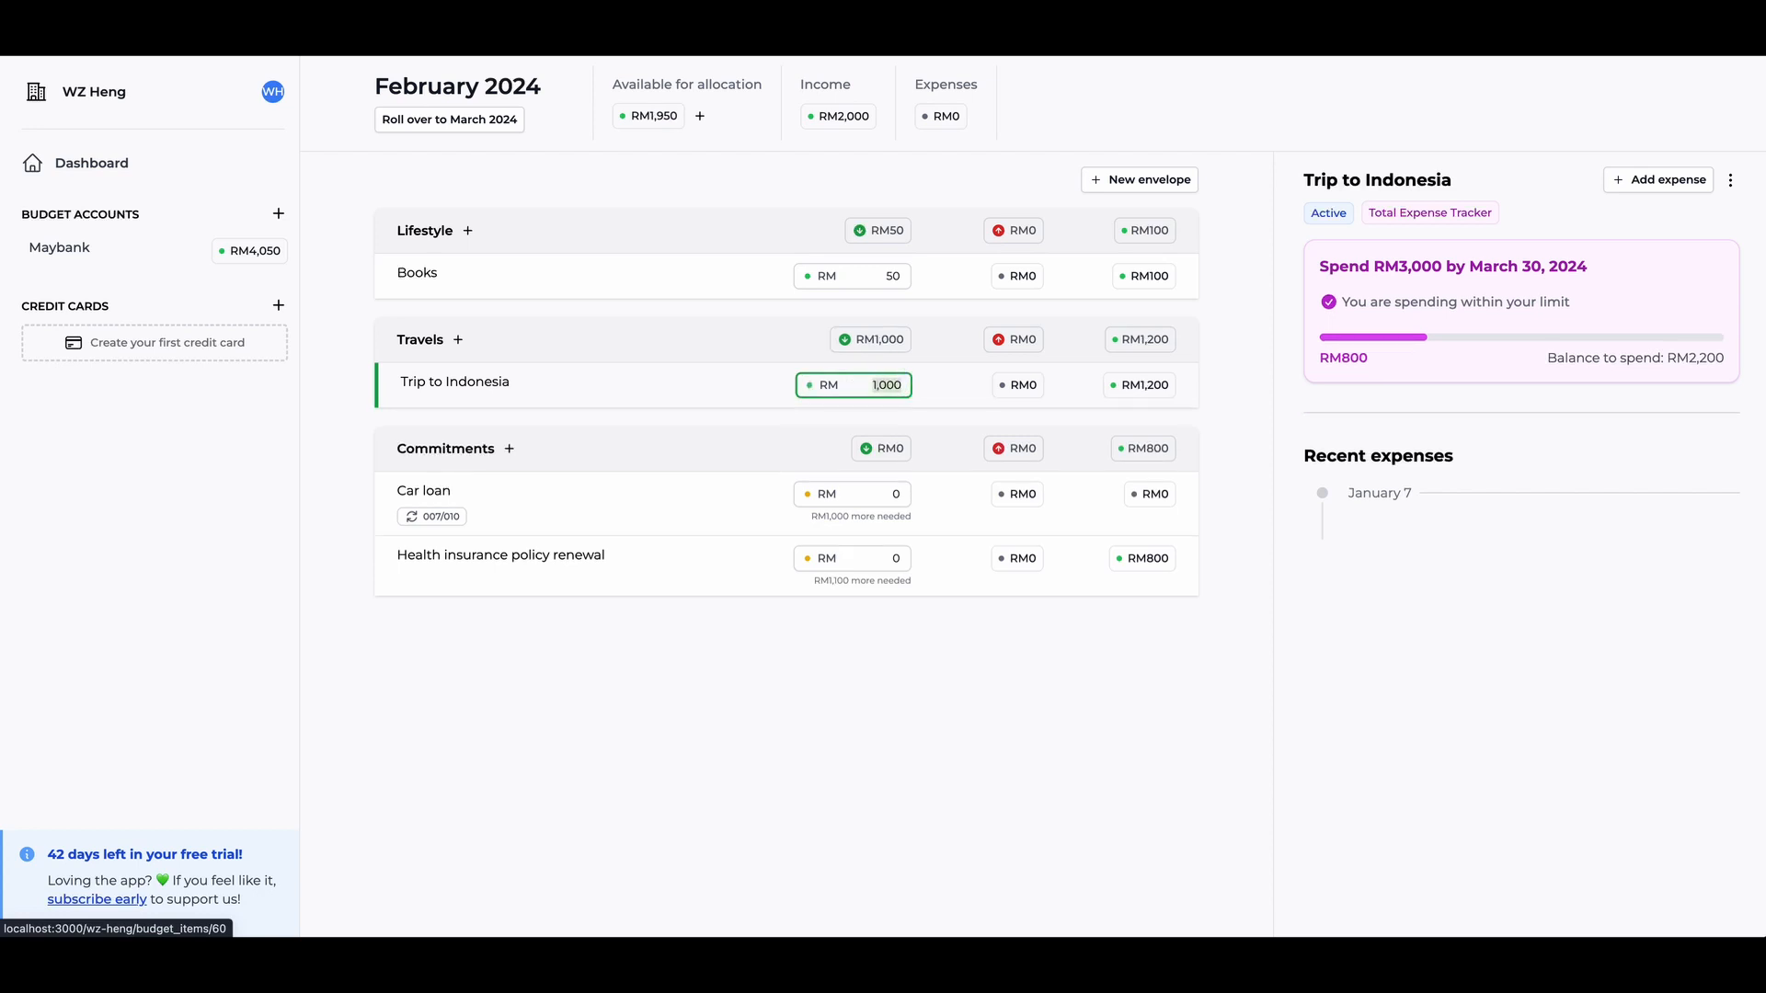
- Allocate RM 1,000 to Car loan and RM 1,100 to Health insurance policy renewal for February 2024
click(716, 506)
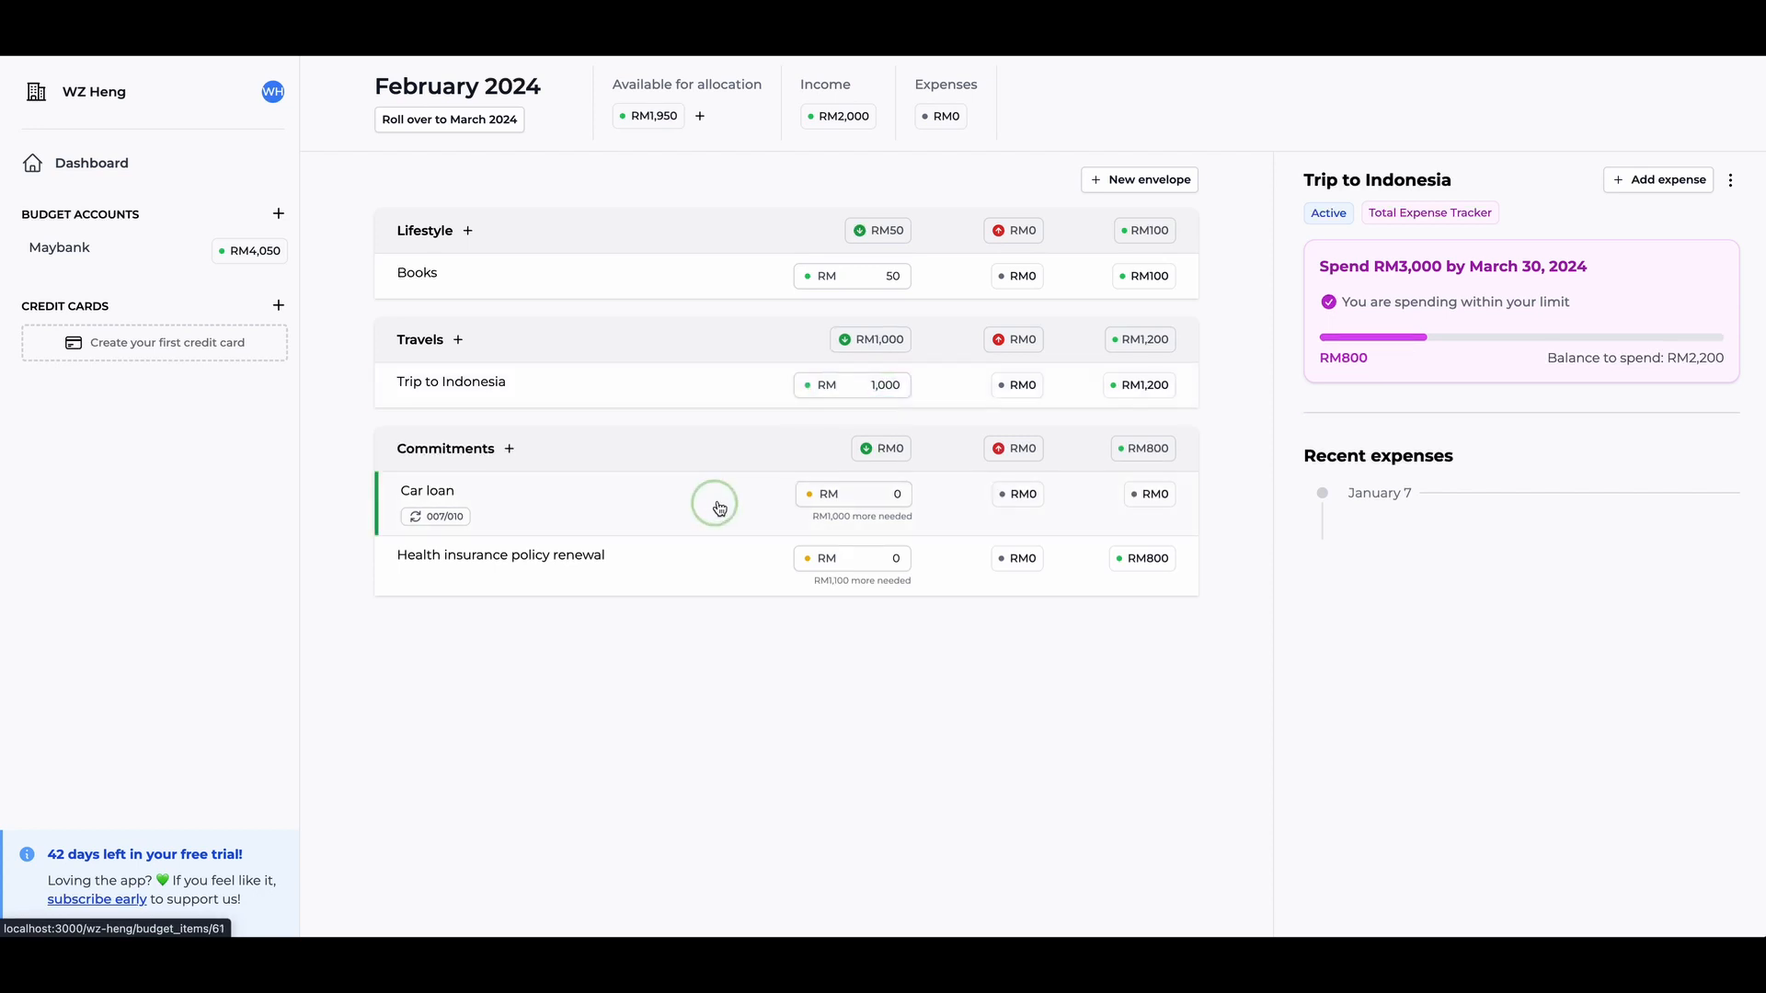
click(888, 492)
text(1000)
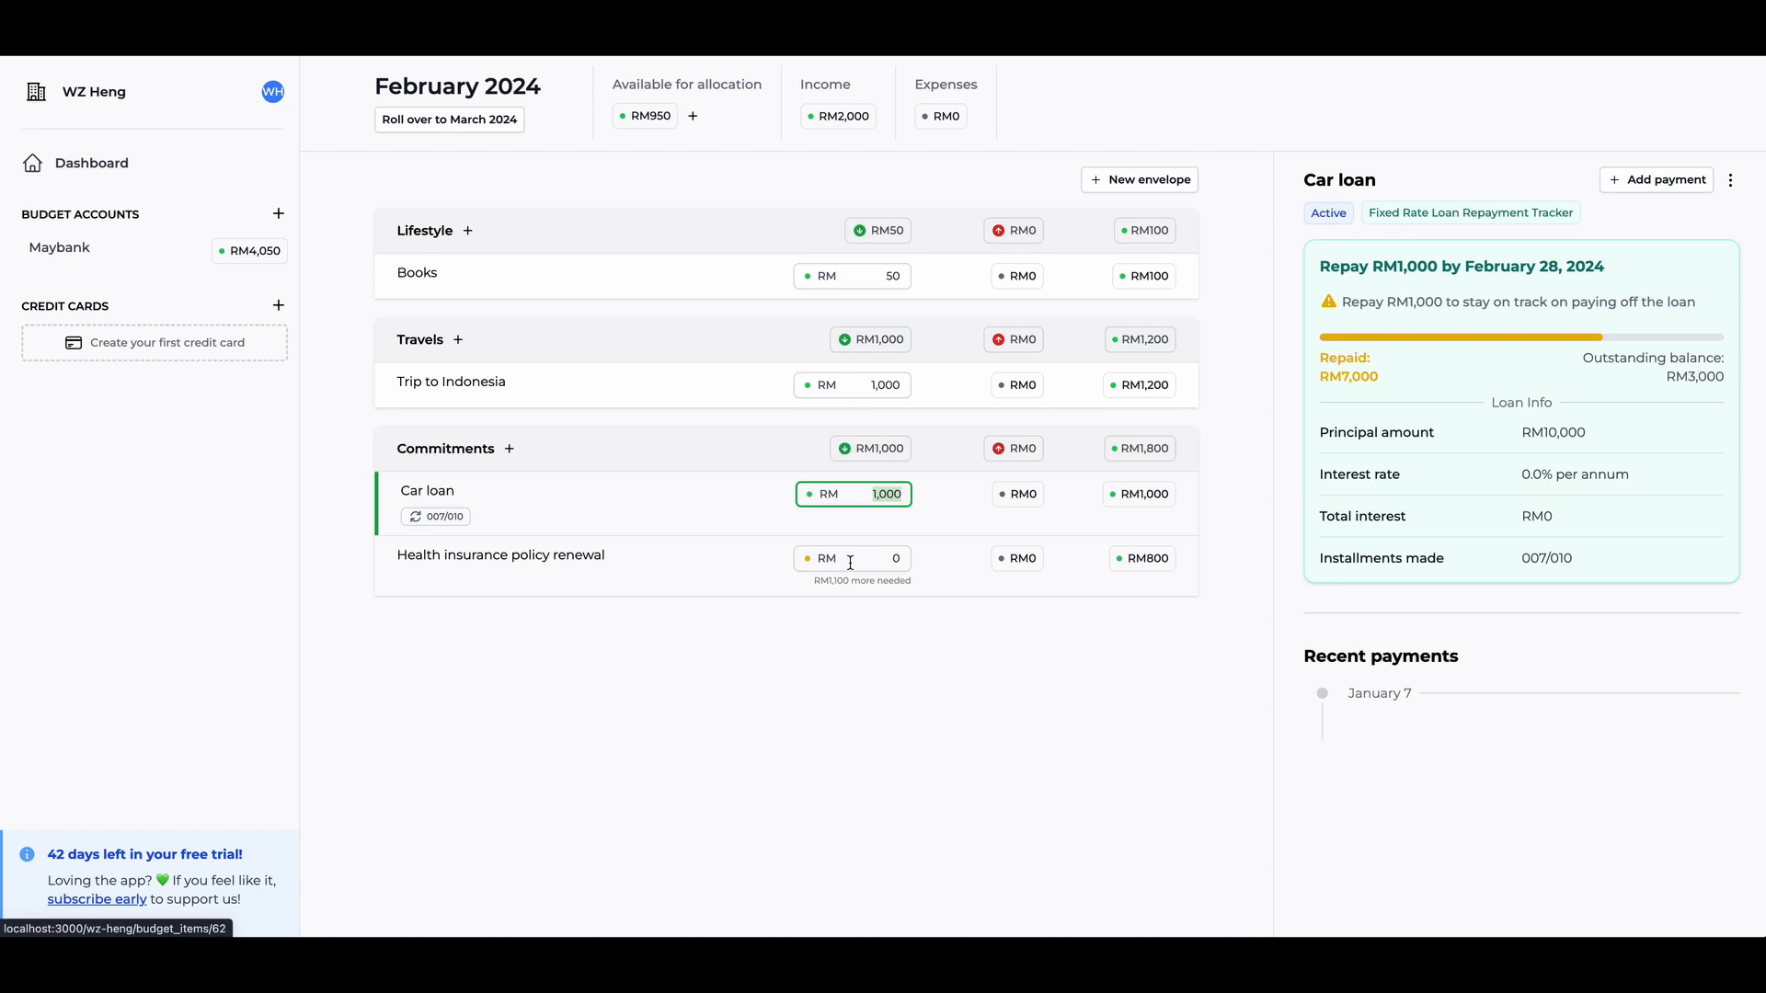
click(850, 563)
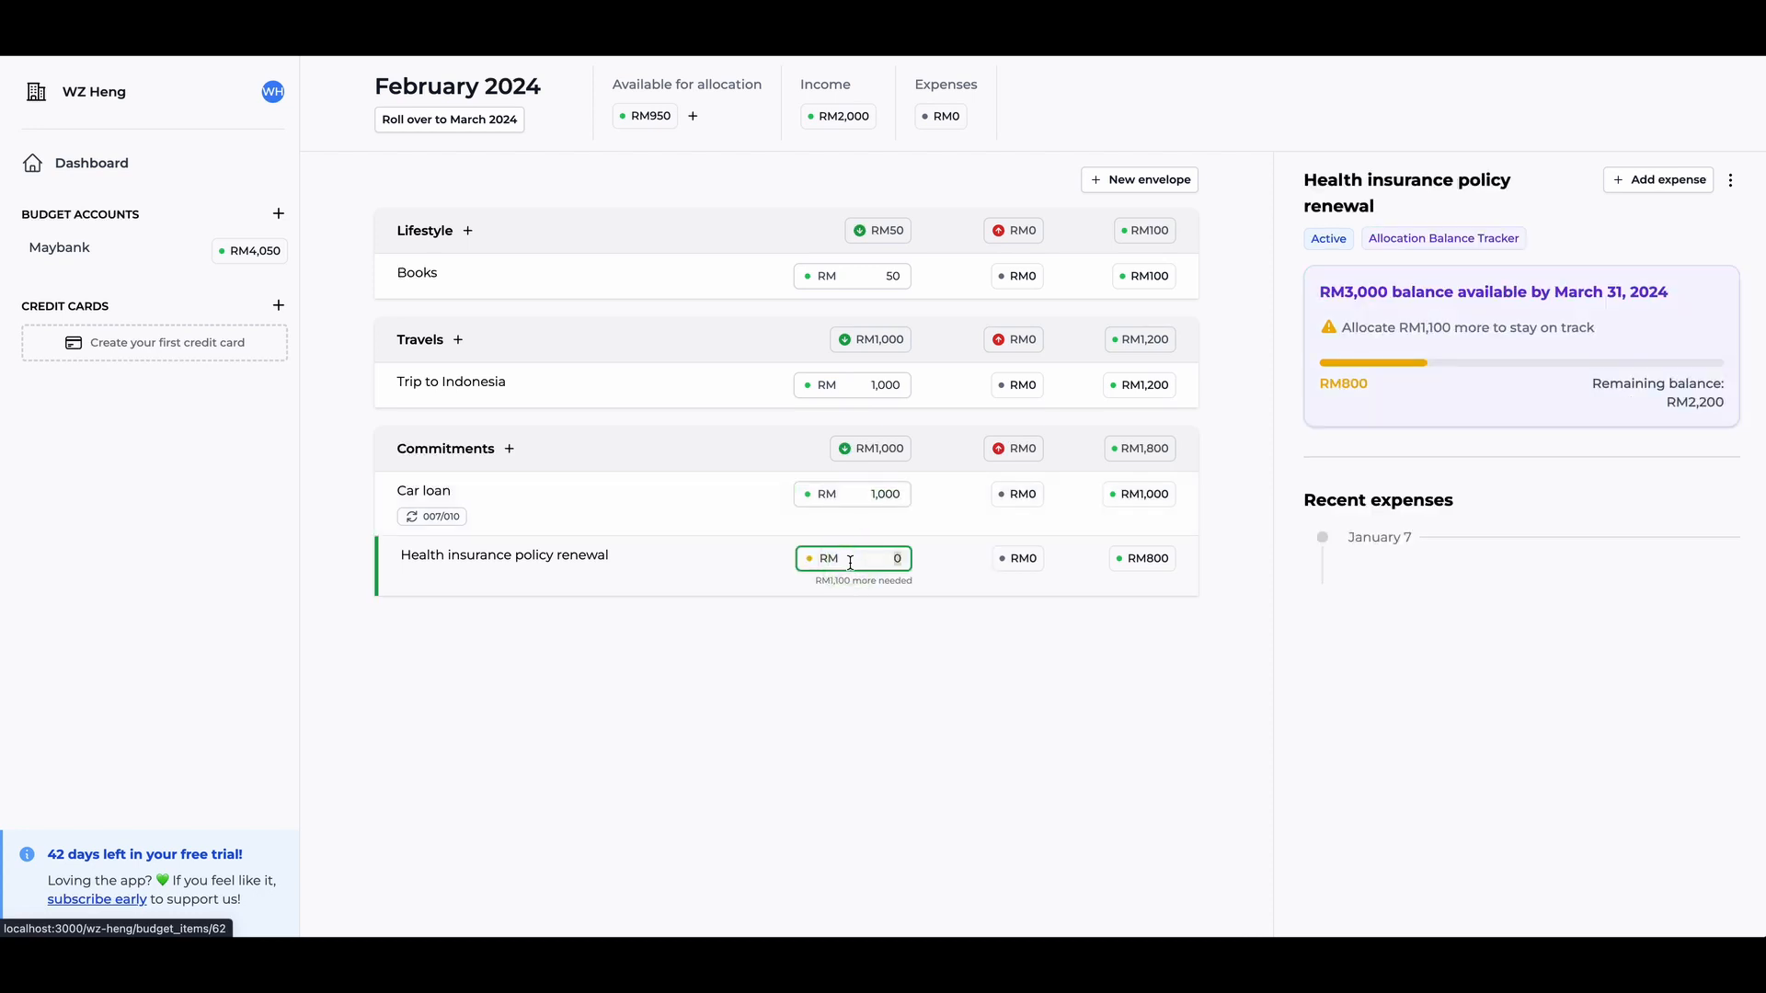
text(1100)
triple_click(651, 117)
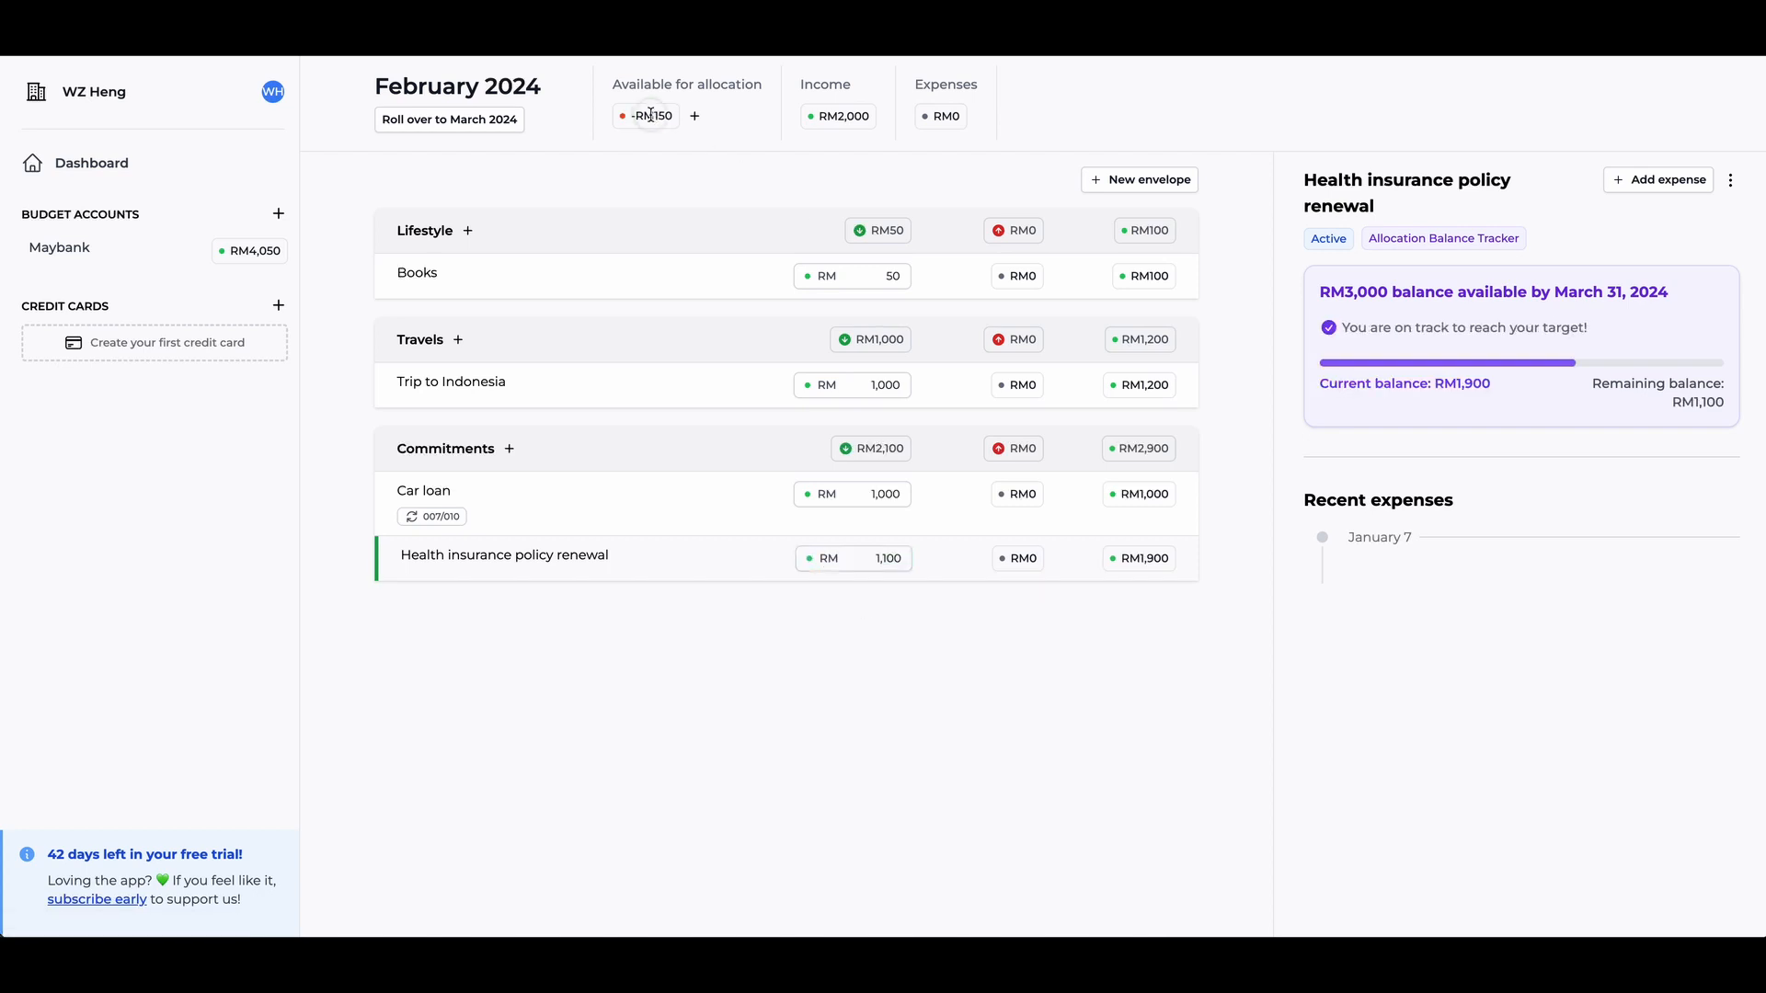
click(659, 178)
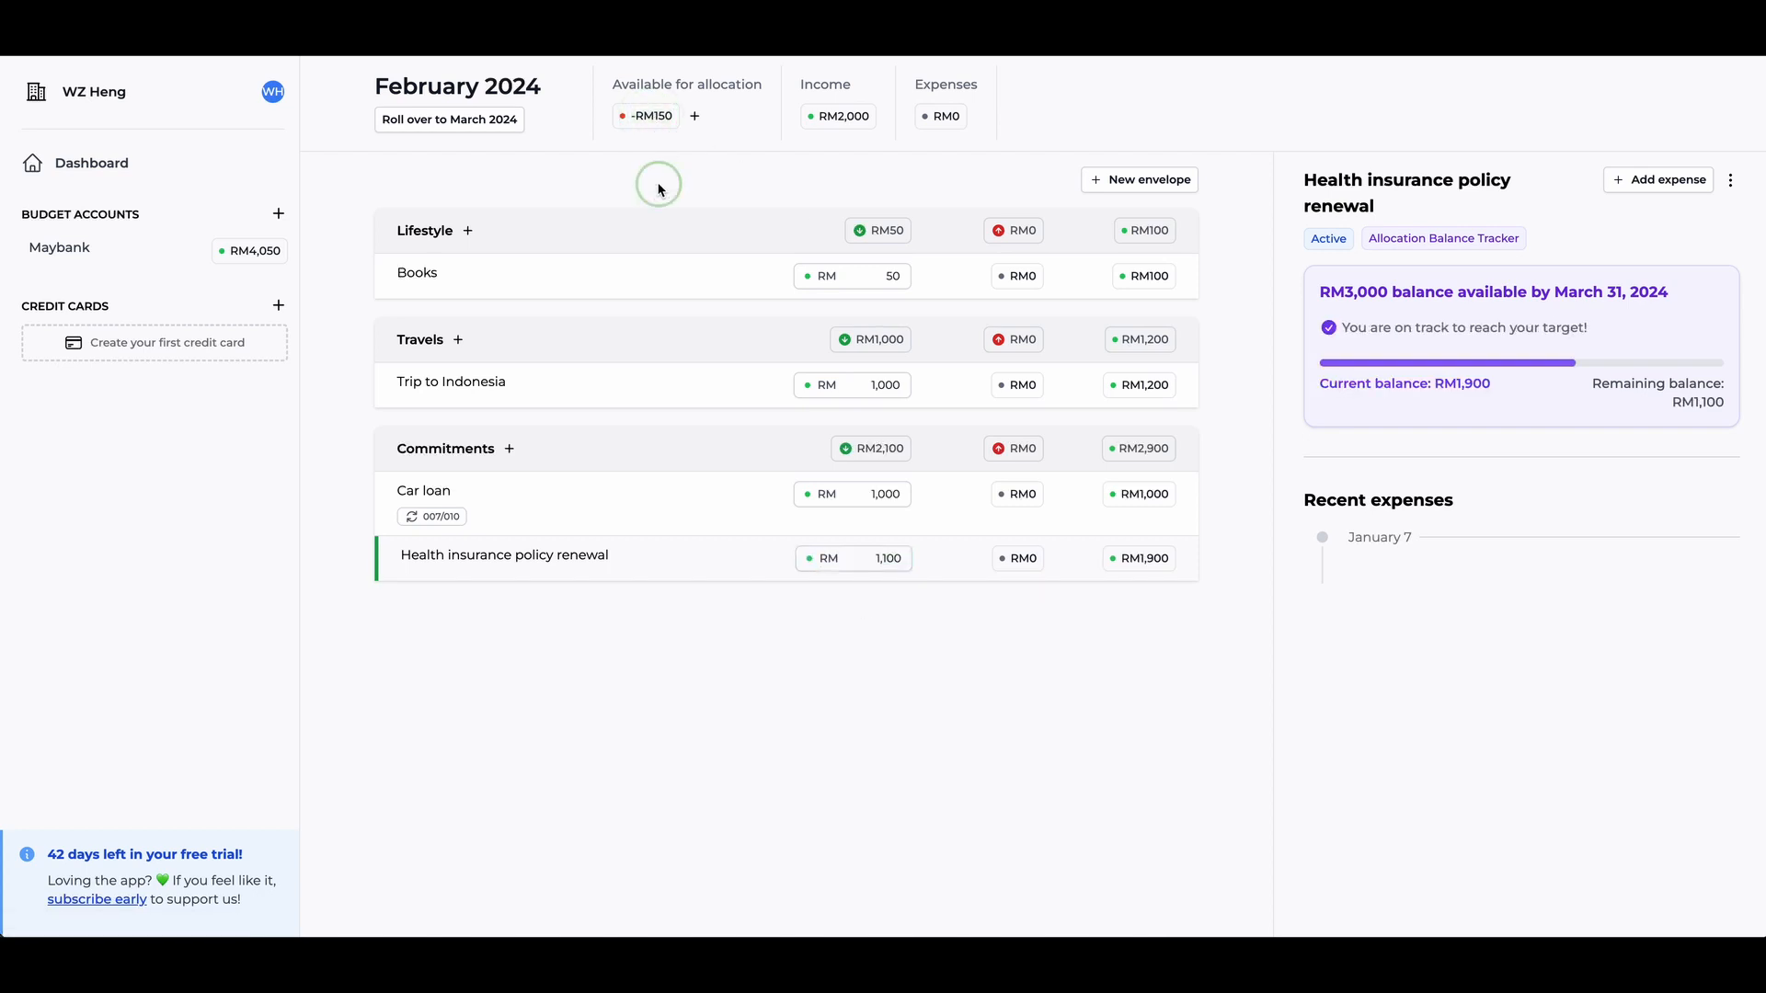